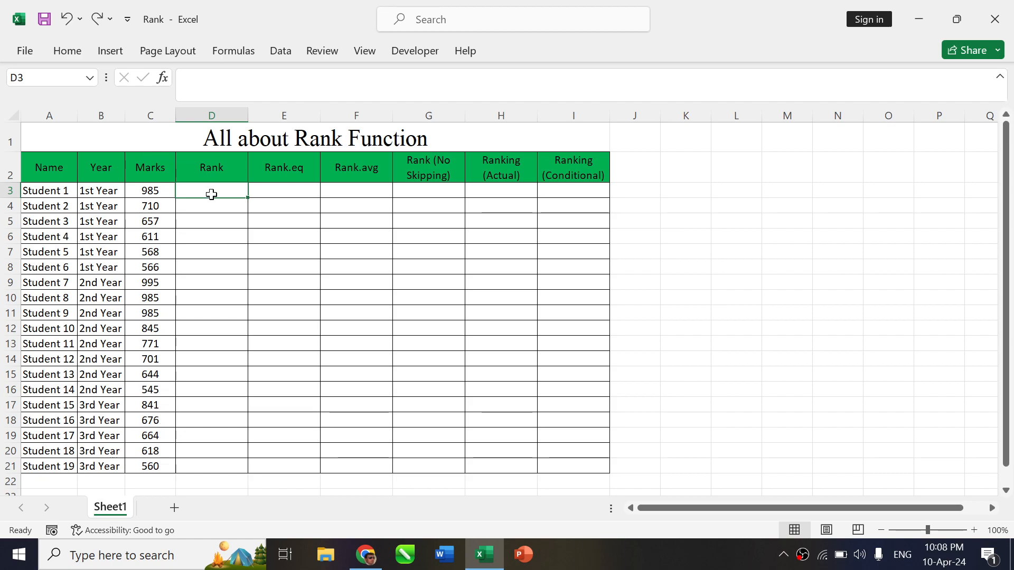
Enter a RANK formula in D3 that ranks C3 against the marks in C3:C21
text(=rank)
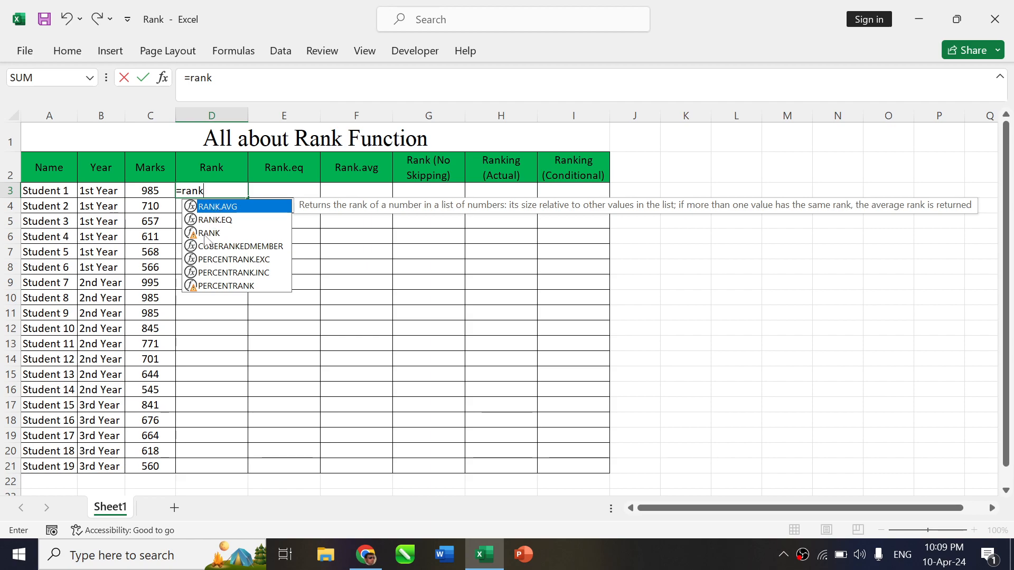
click(206, 235)
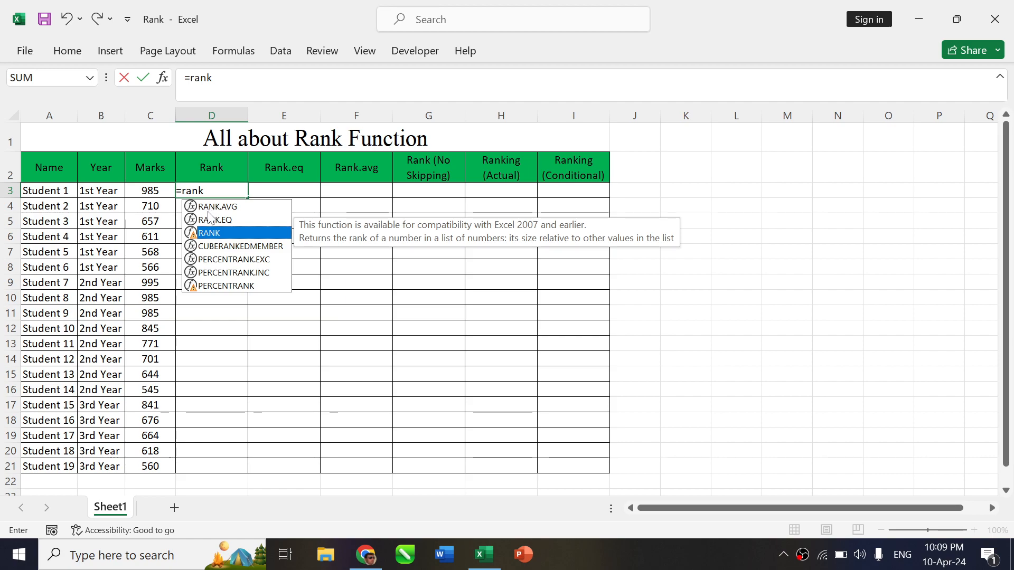
double_click(191, 234)
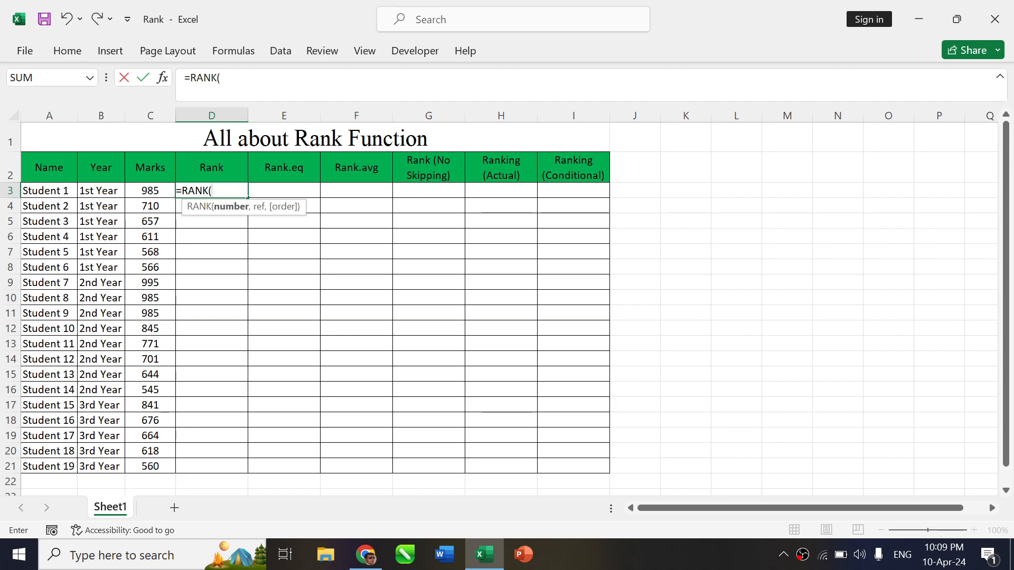
click(158, 192)
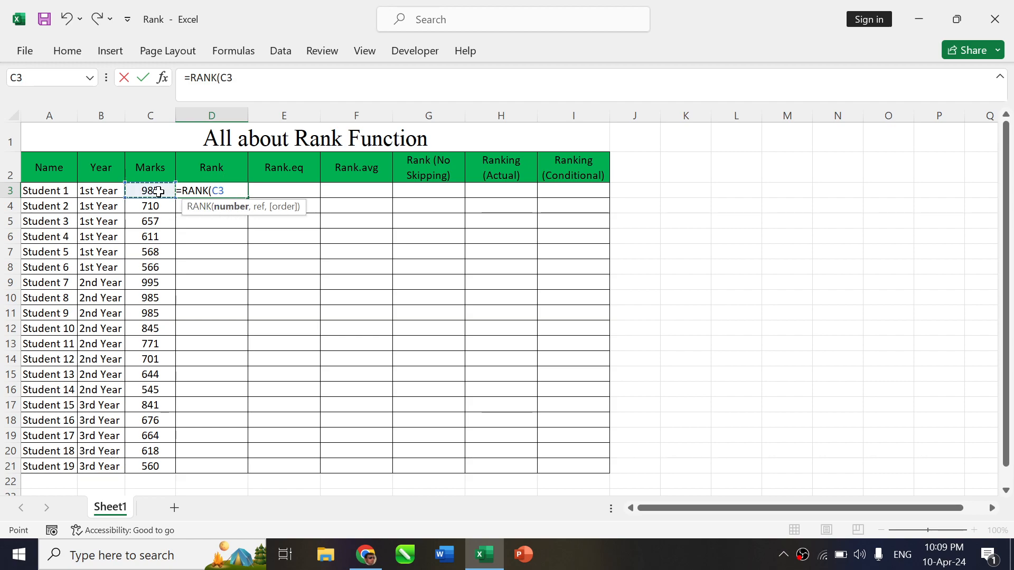
text(,)
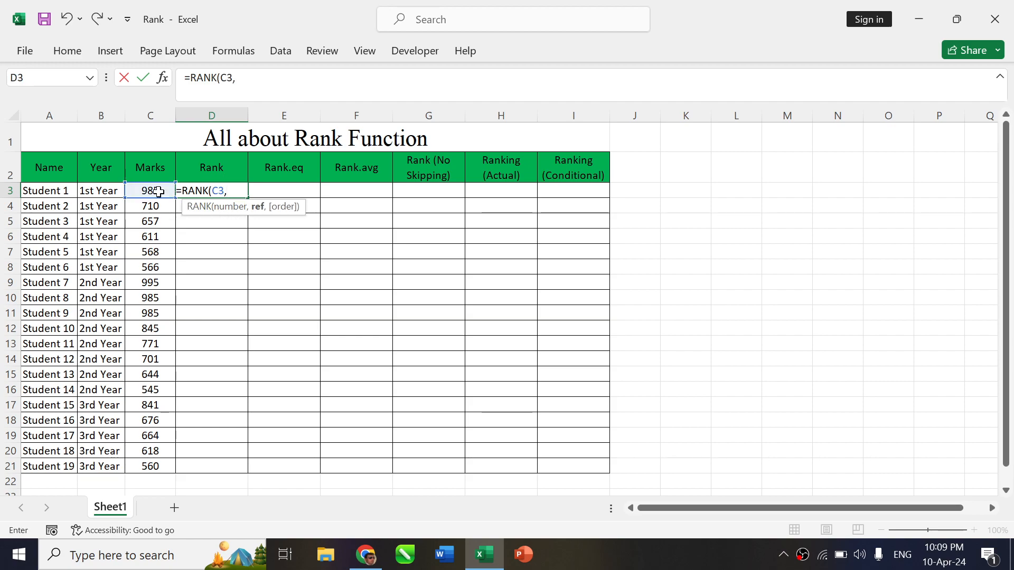
click(149, 191)
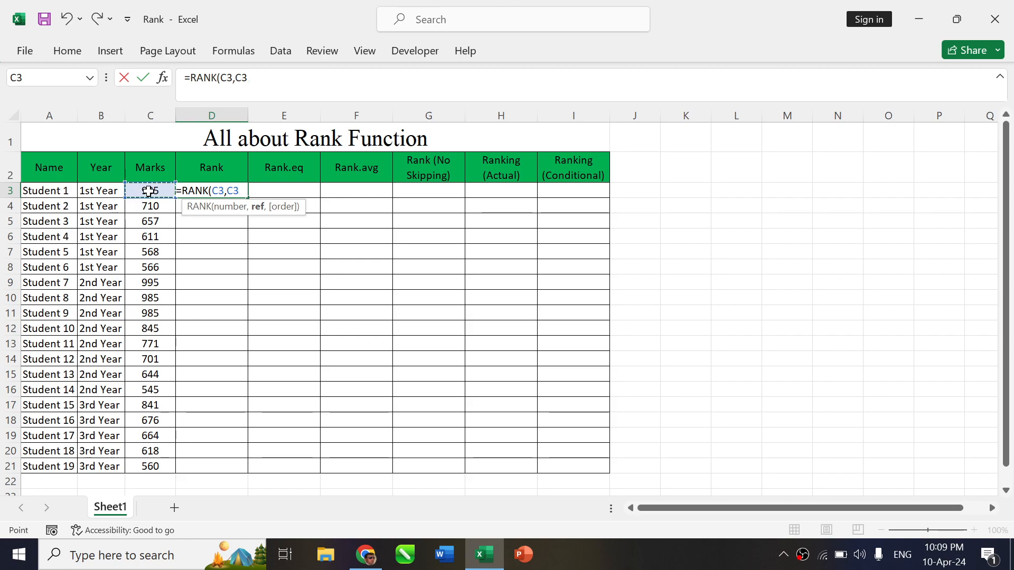
drag(149, 191, 150, 466)
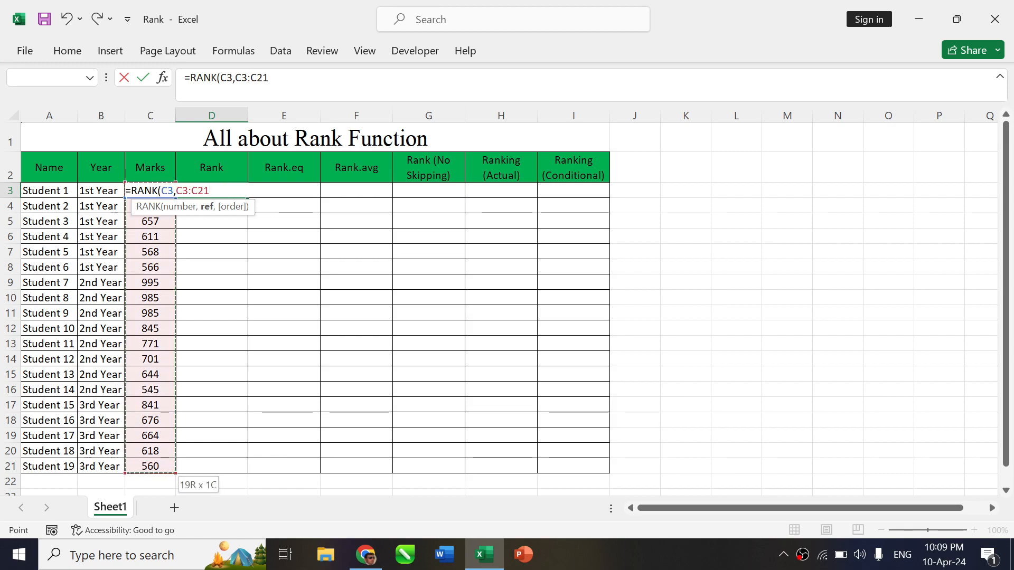
text())
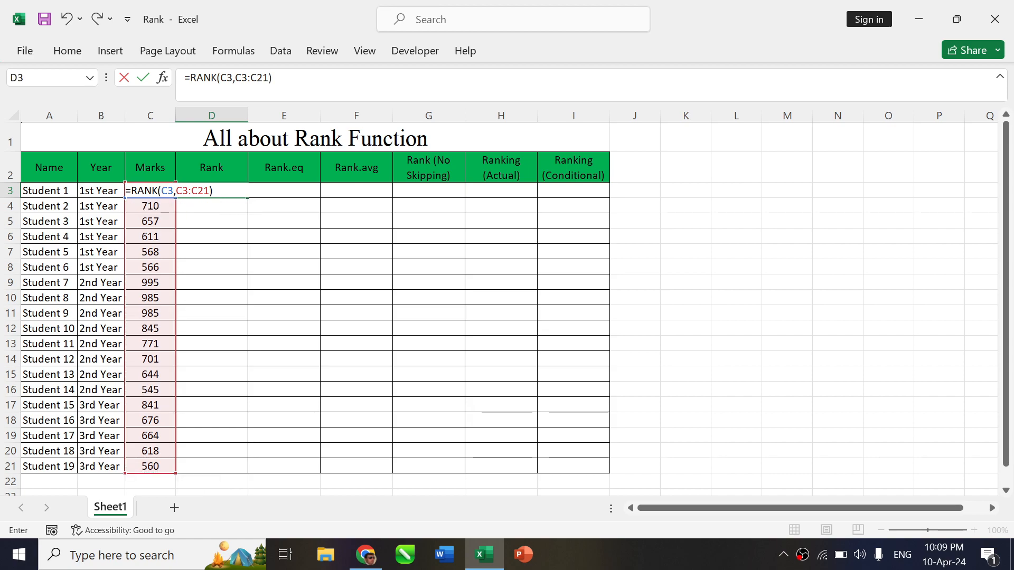
Make the RANK formula's range absolute as $C$3:$C$21 and fill the formula down the Rank column to D21
click(188, 191)
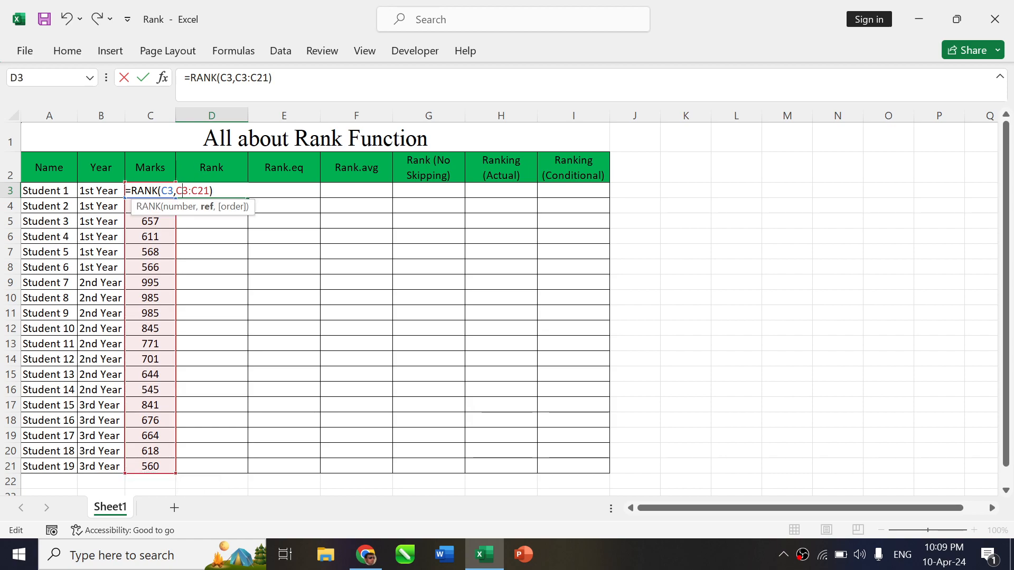
key(F4)
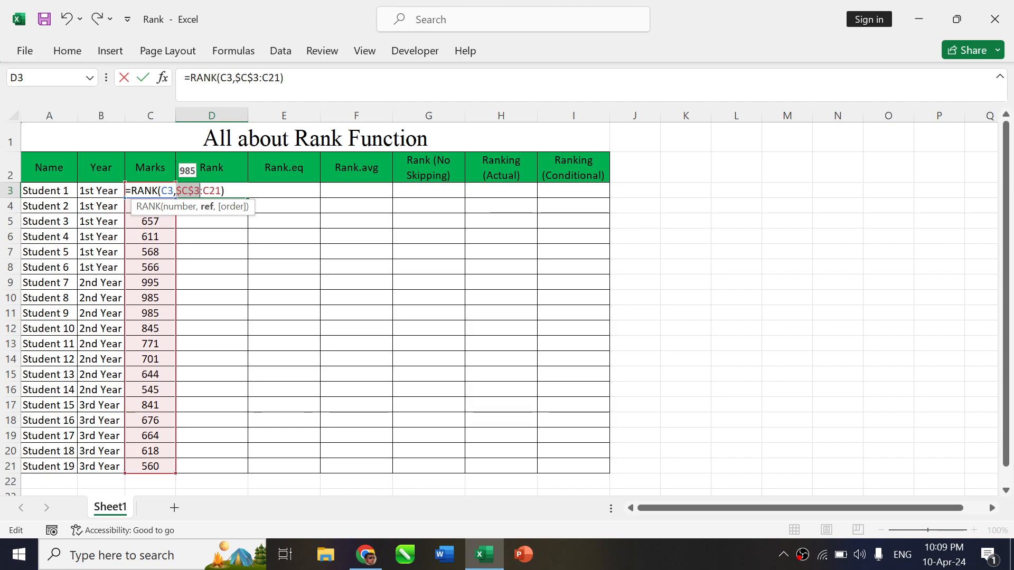
click(212, 192)
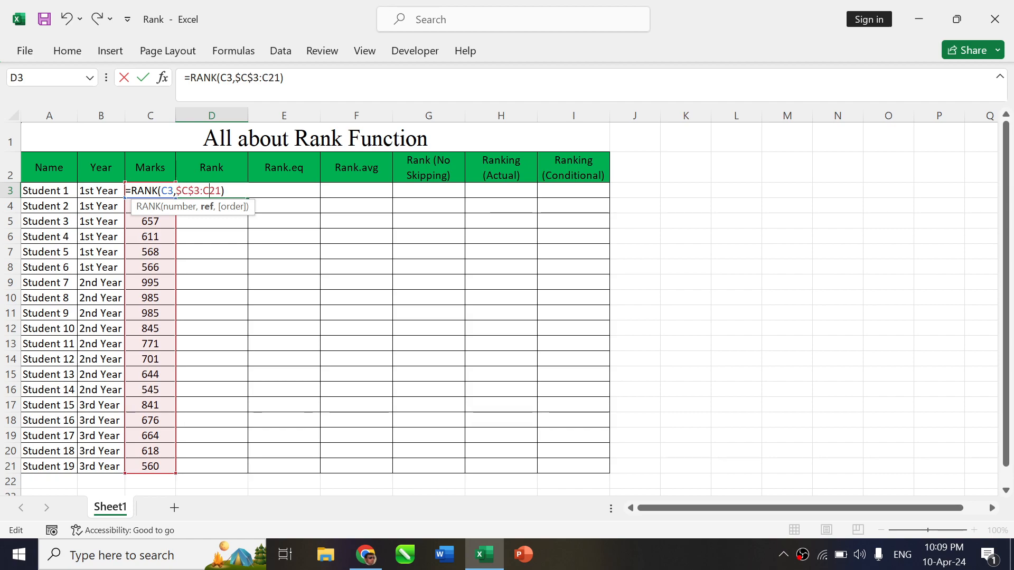
key(F4)
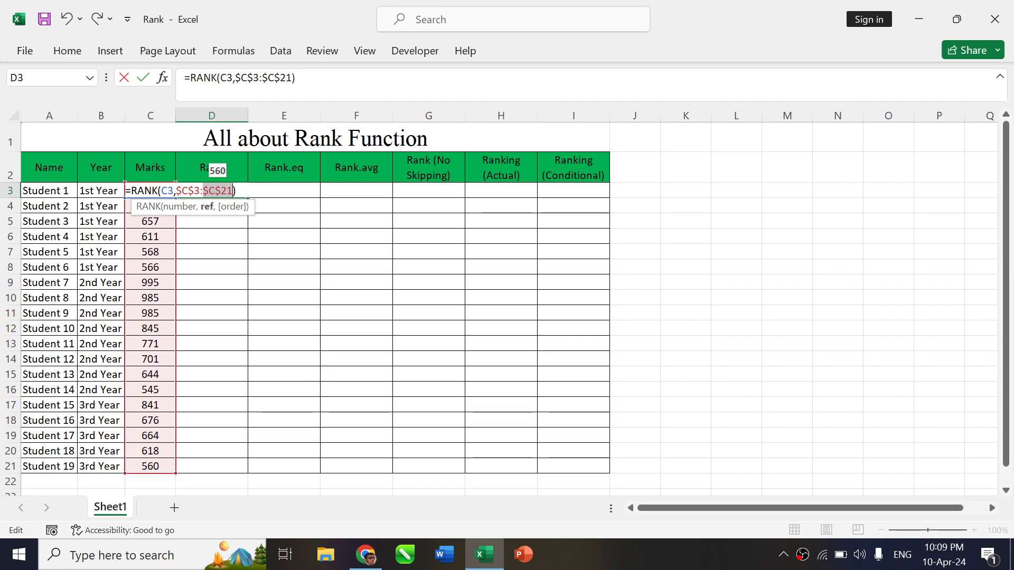
key(Return)
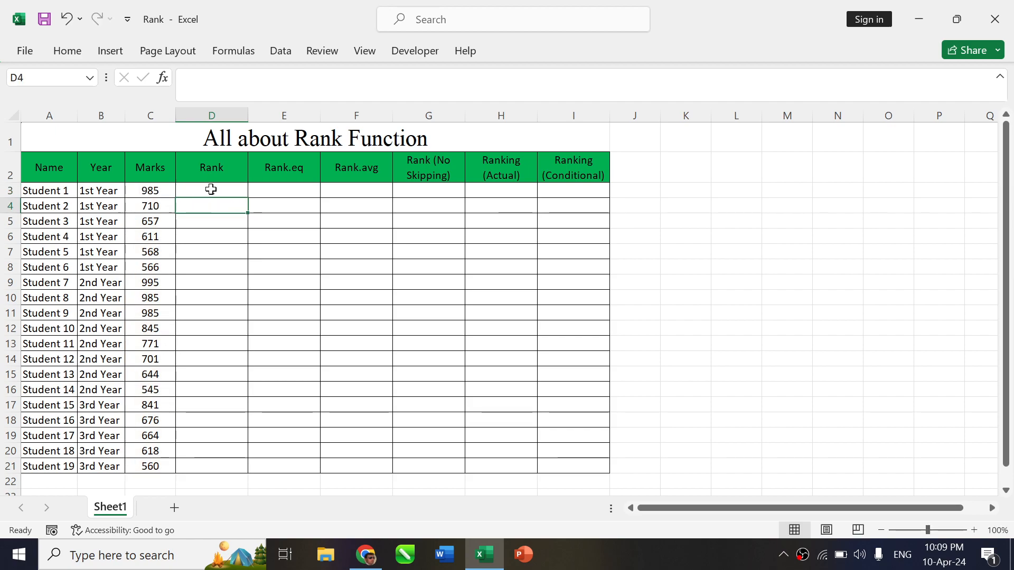
click(230, 188)
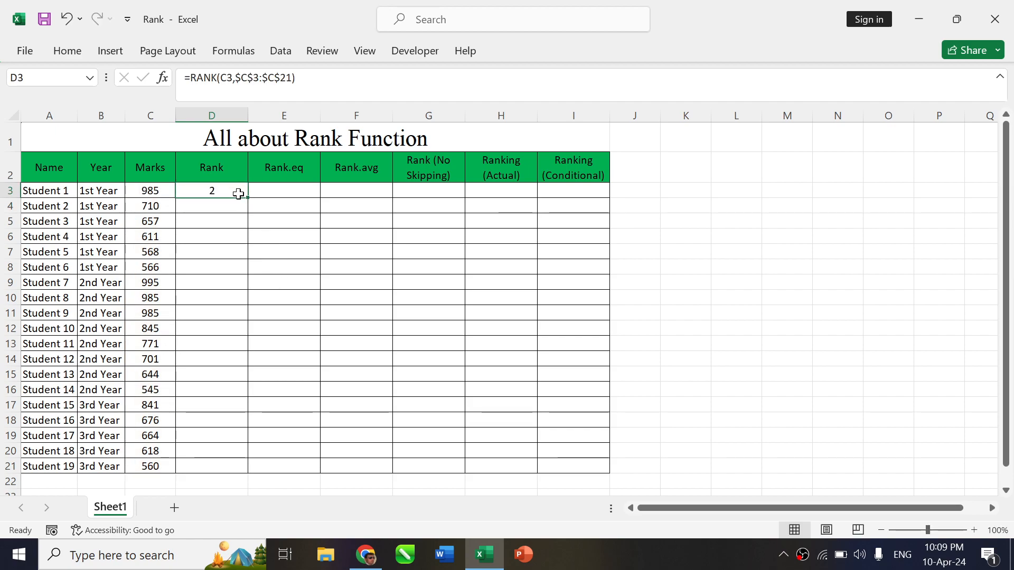
double_click(247, 199)
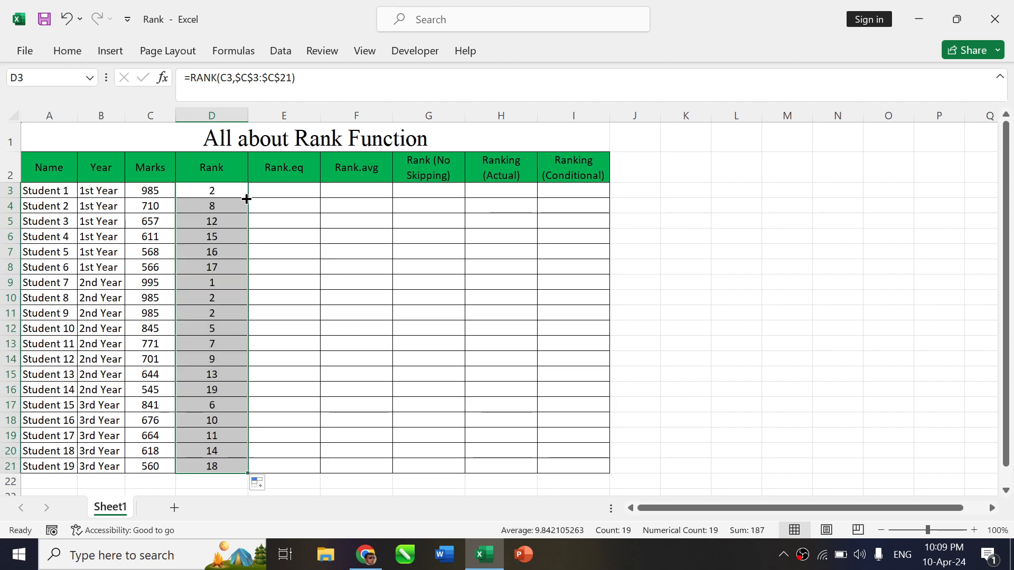
Sort the student table by the Rank column from smallest to largest
click(212, 192)
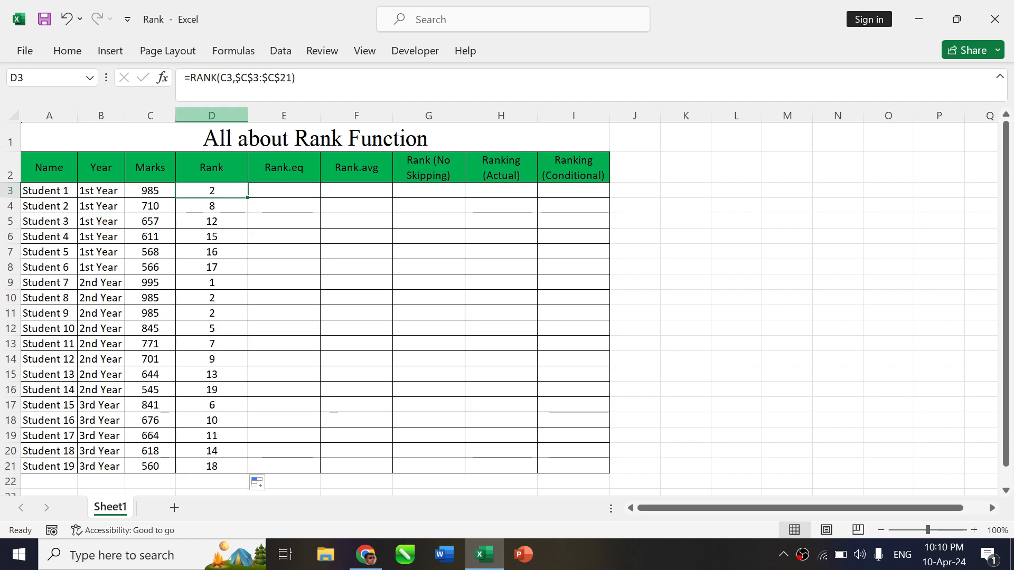
click(68, 54)
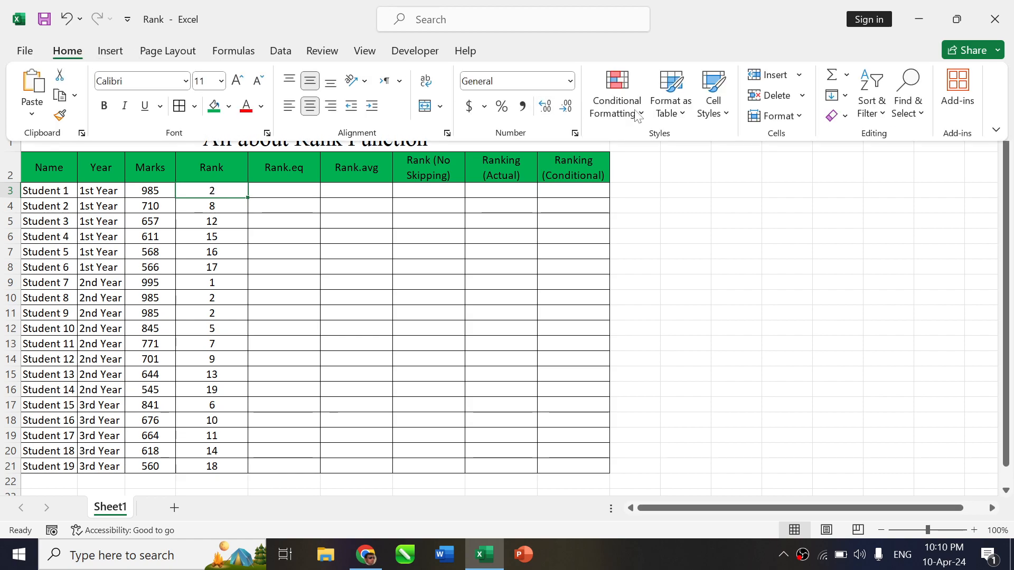
click(863, 91)
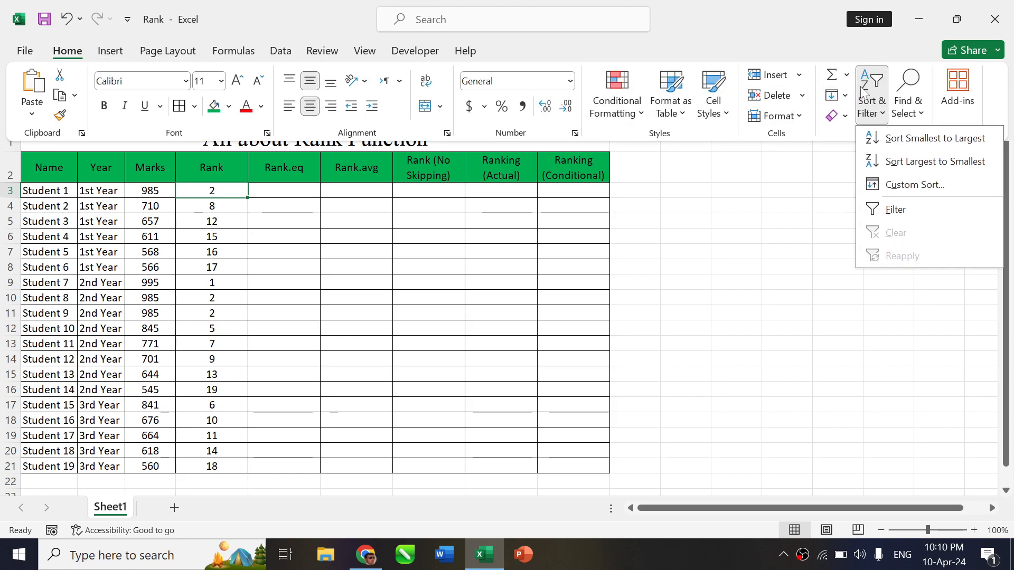
click(881, 138)
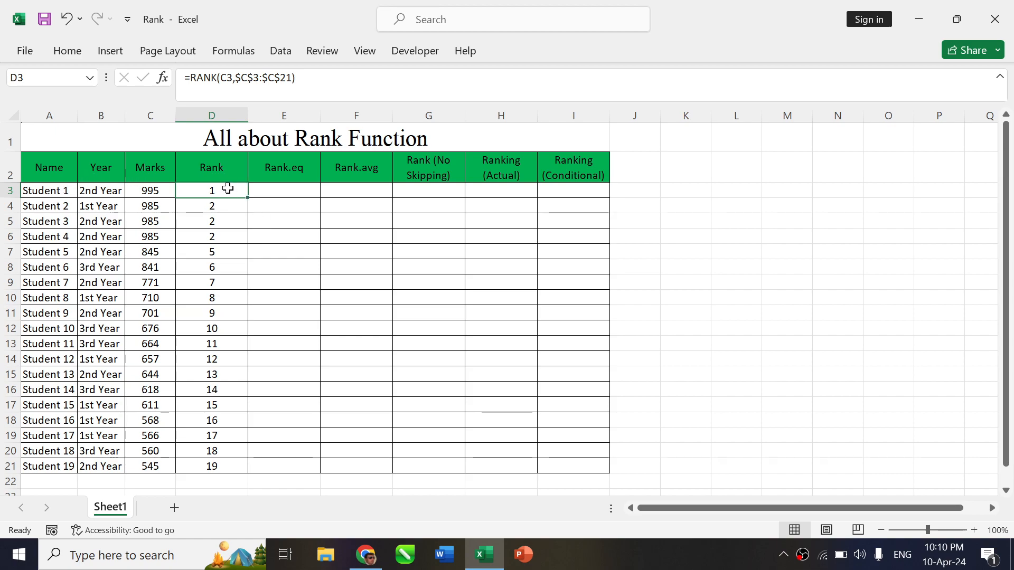
Compare the marks with their ranks in rows 3 to 7 to examine how RANK treats tied marks
key(Up)
key(Down)
key(Left)
key(Right)
key(Left)
key(Down)
key(Right)
key(Left)
key(Down)
key(Right)
key(Down)
key(Left)
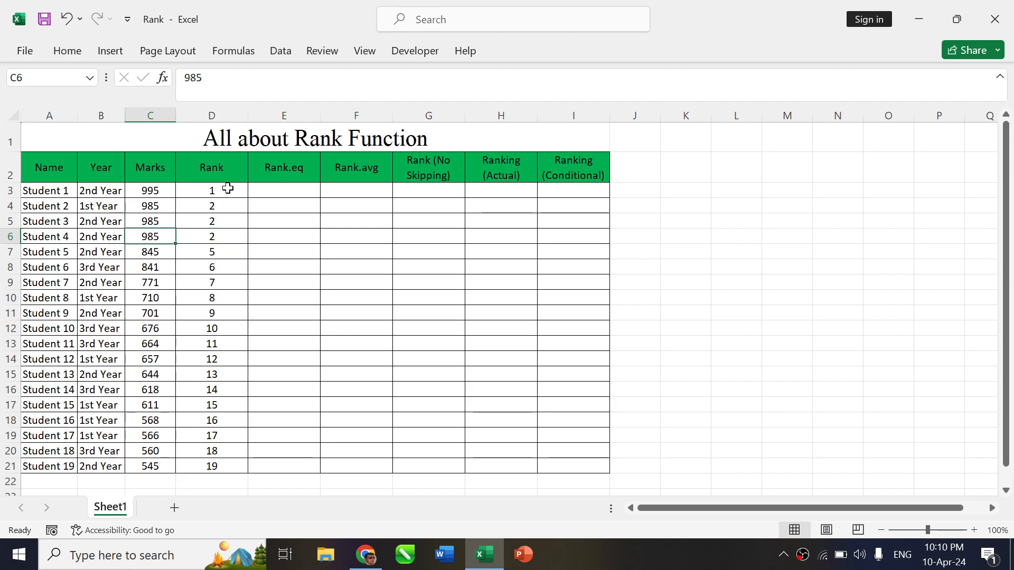
key(Down)
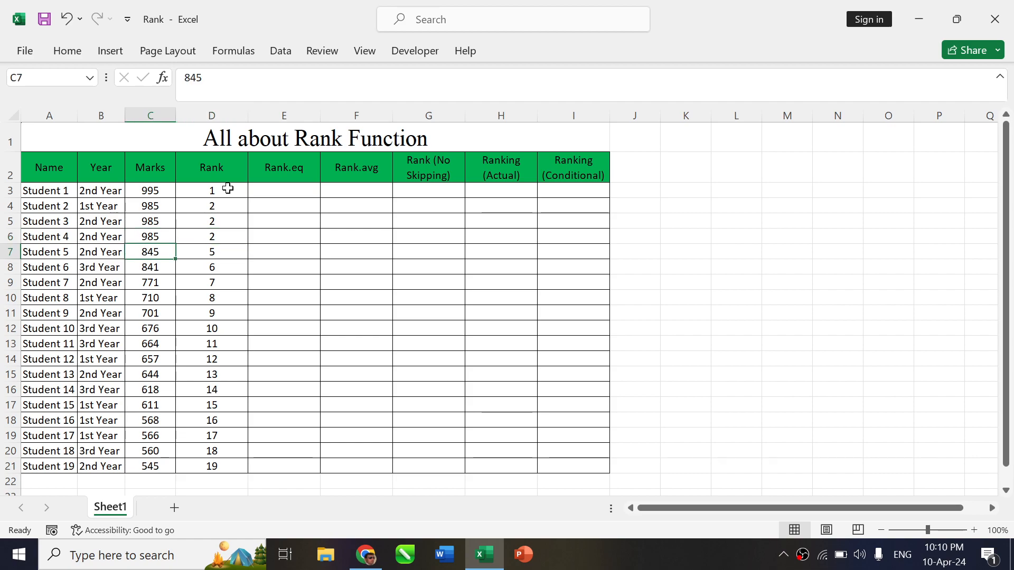
key(Right)
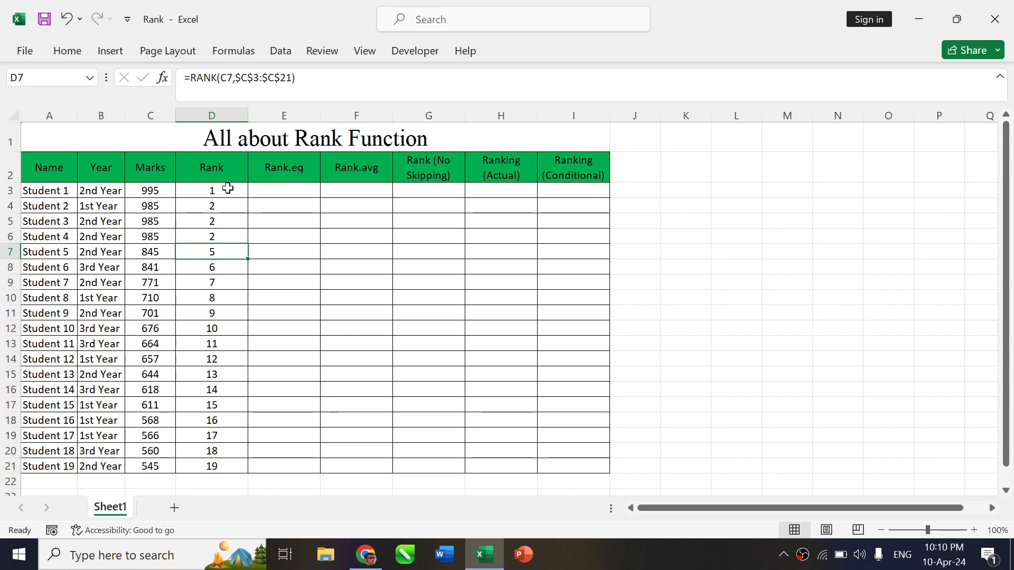
Enter =RANK.EQ(C3,$C$3:$C$21) in cell E3 of the Rank.eq column
key(Up)
key(Up)
key(Up)
key(Up)
key(Right)
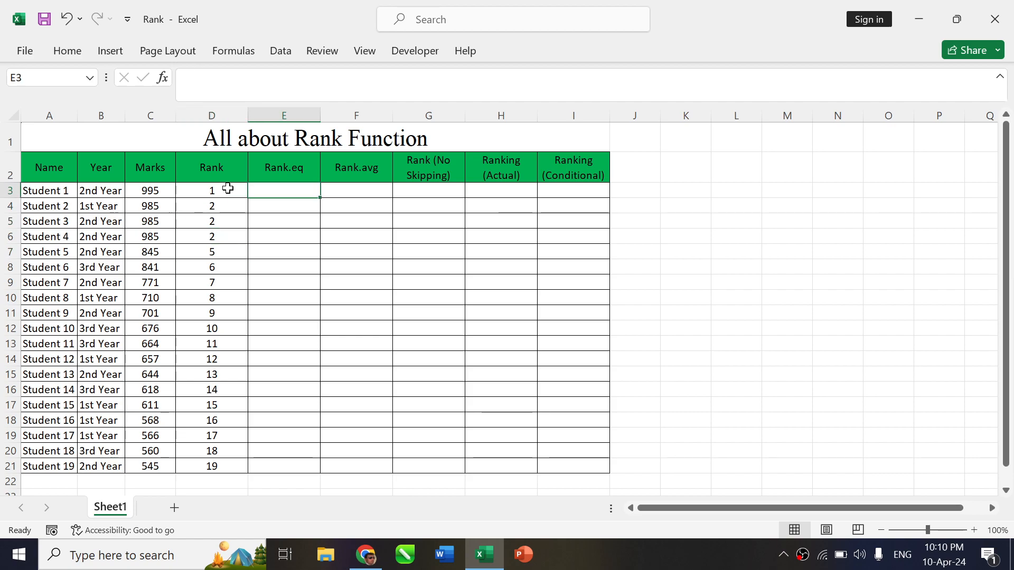
text(=rank.ew)
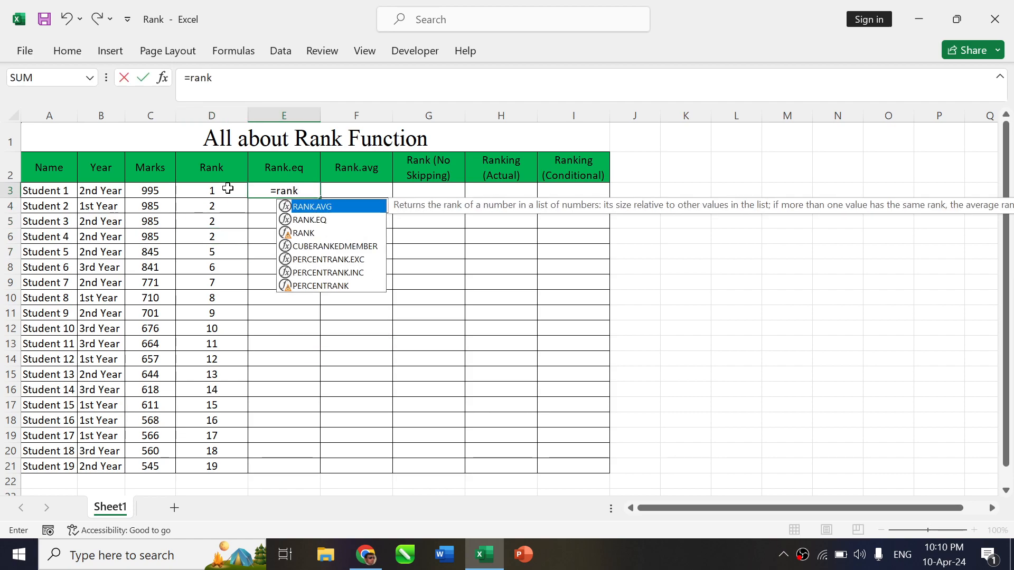
key(BackSpace)
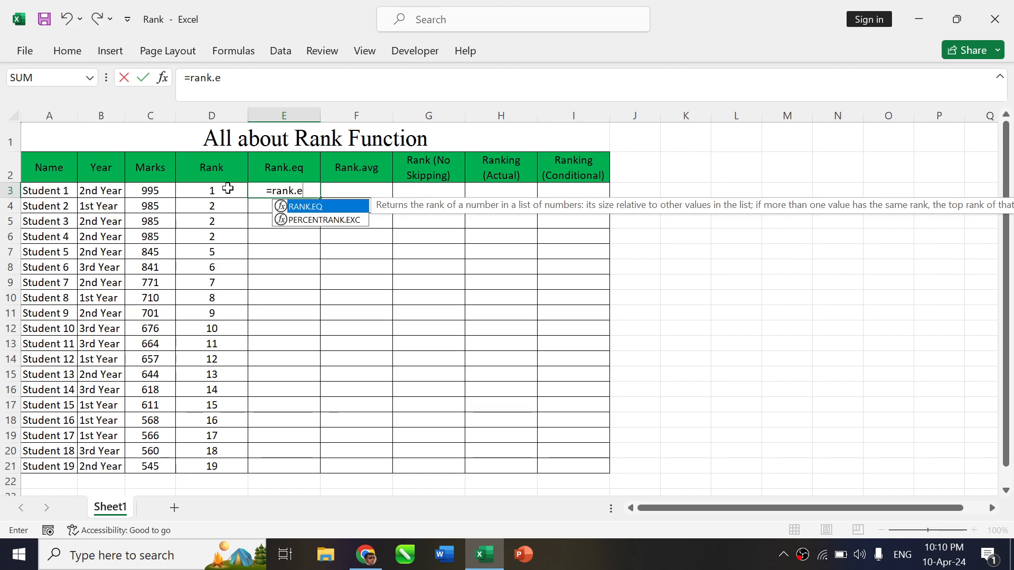
key(Tab)
key(Left)
key(Left)
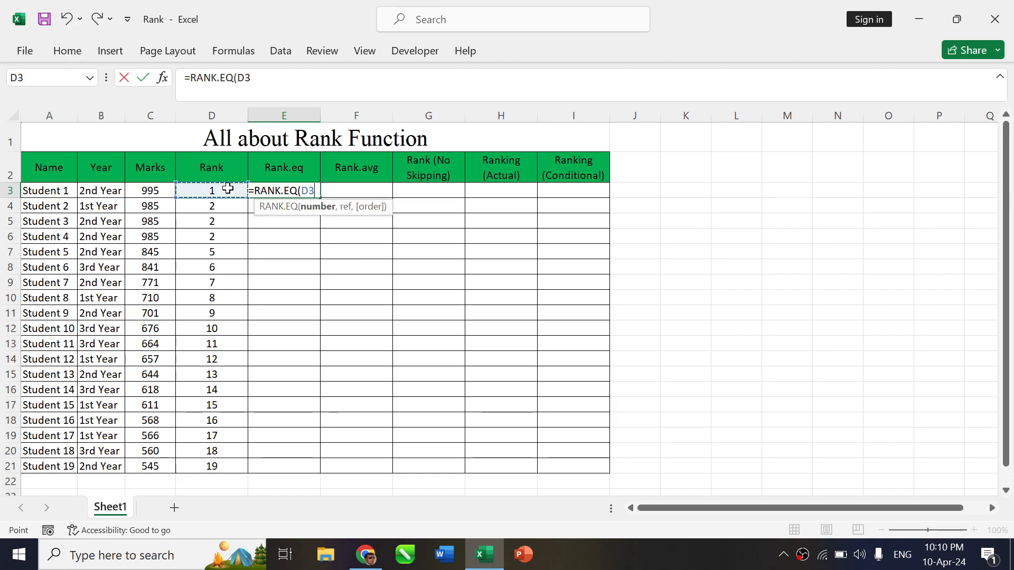
text(,)
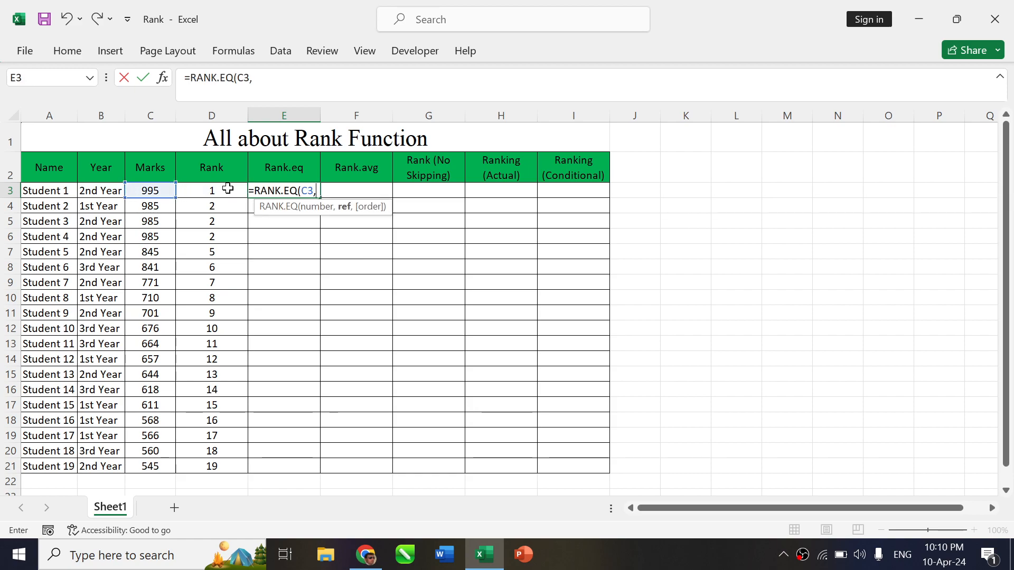
key(Left)
key(Left)
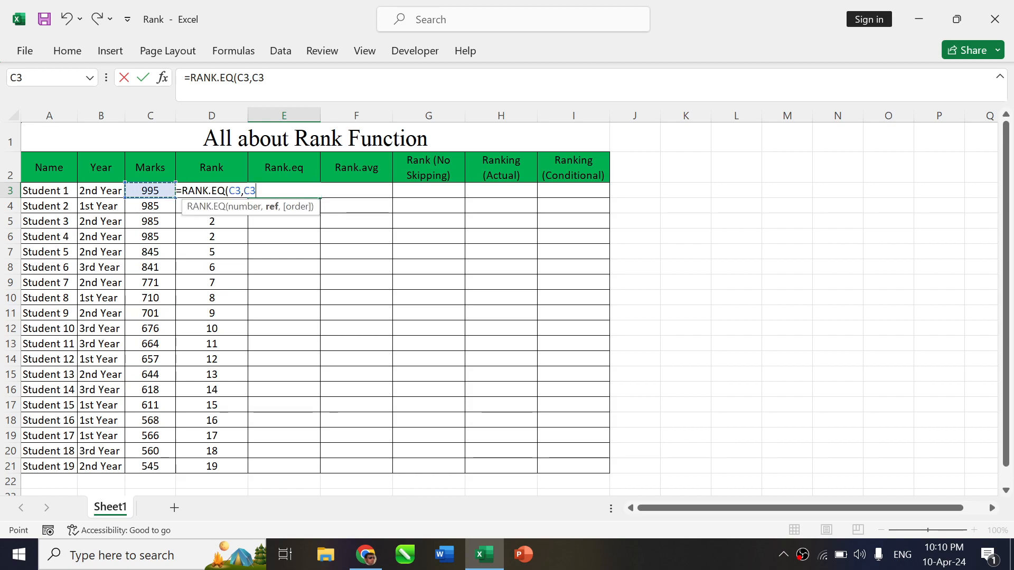
key(ctrl+shift+Down)
key(F4)
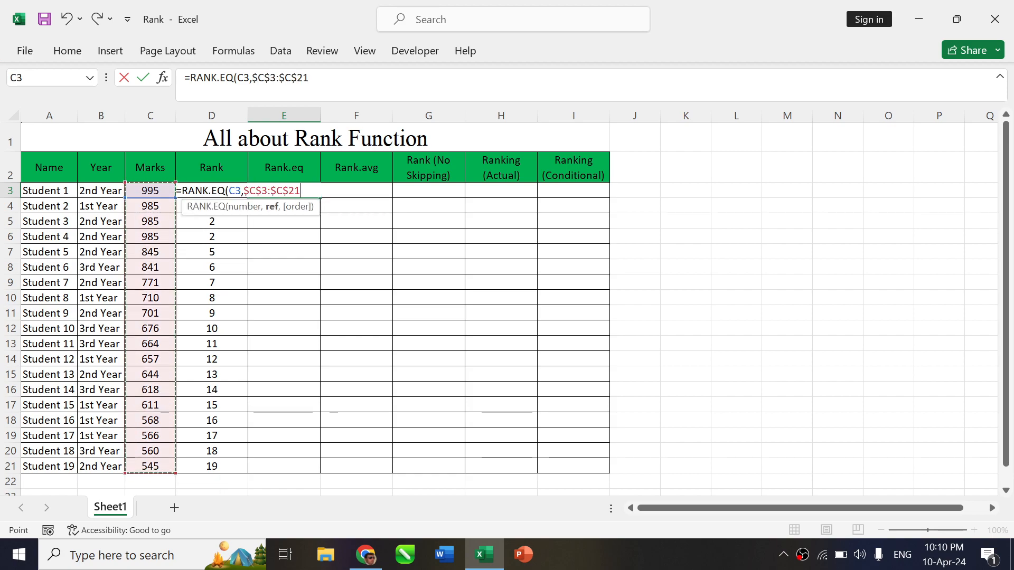
key(Return)
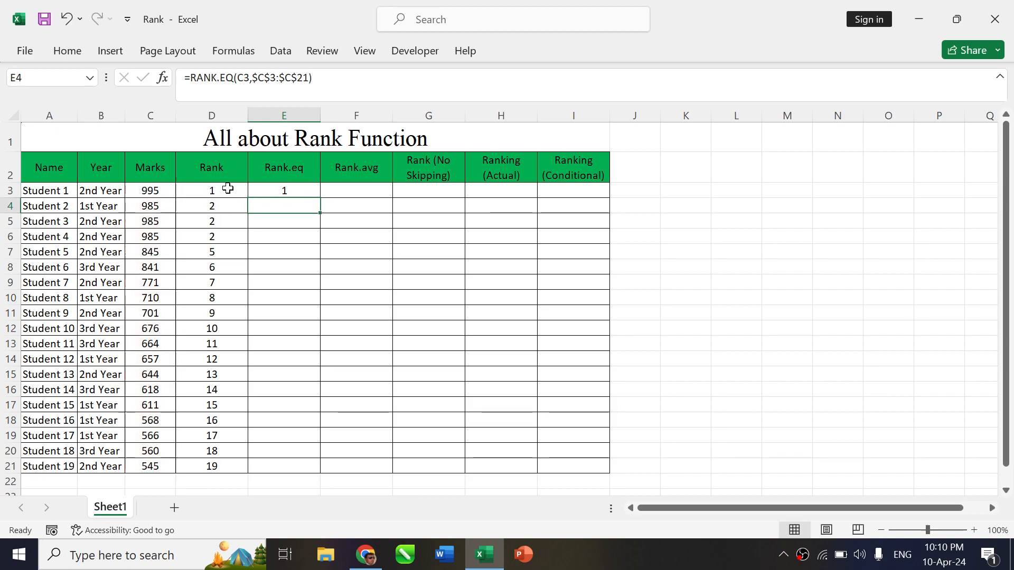
Fill the RANK.EQ formula down from E3 to E21 and compare it with the Rank column
key(Up)
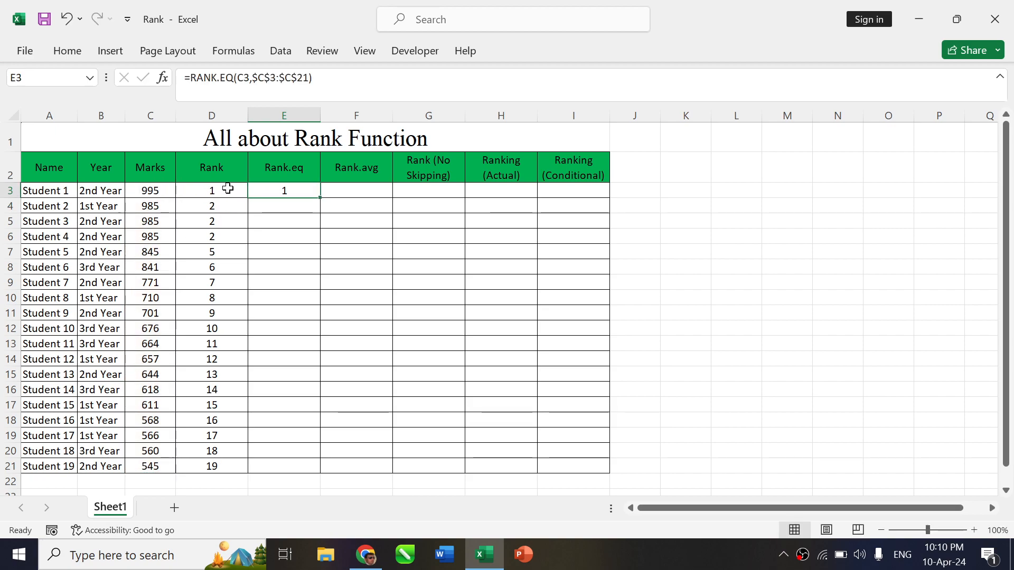
double_click(321, 200)
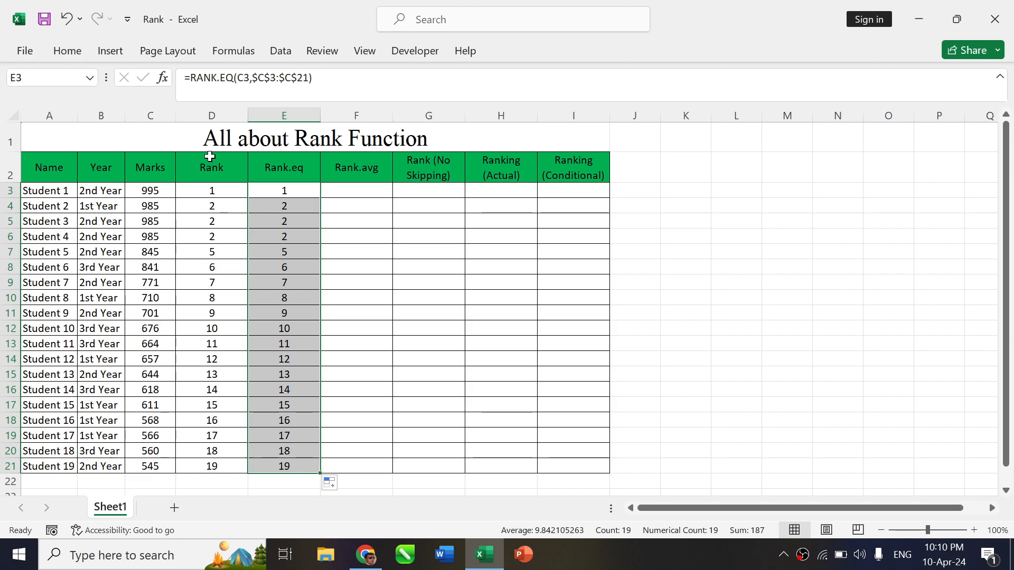
drag(213, 193, 312, 174)
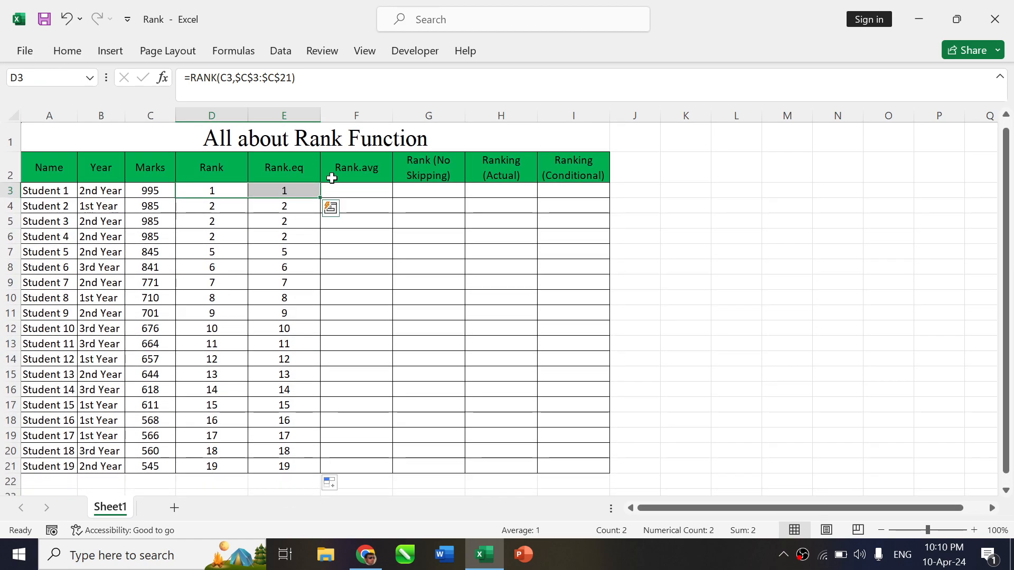
Enter =RANK.AVG(C3,$C$3:$C$21) in cell F3 of the Rank.avg column
click(365, 189)
text(=ra)
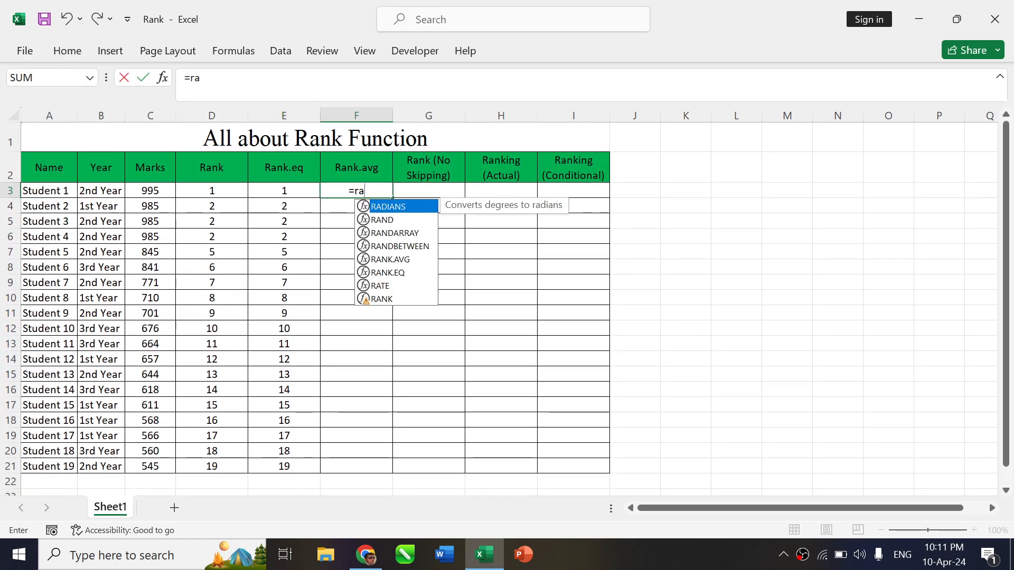
text(nk.a)
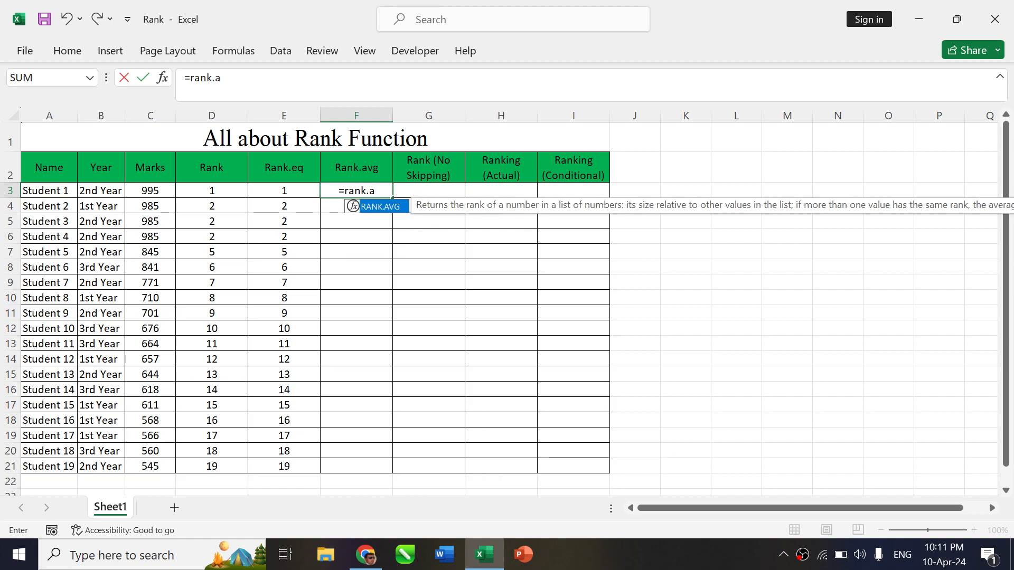
text(v)
key(Tab)
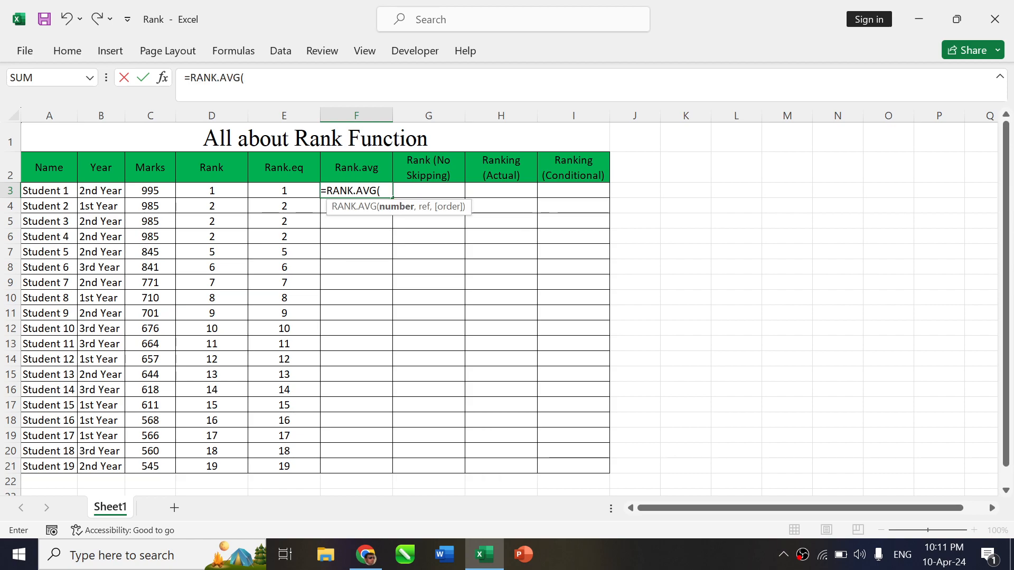
key(Left)
key(Left)
key(Left)
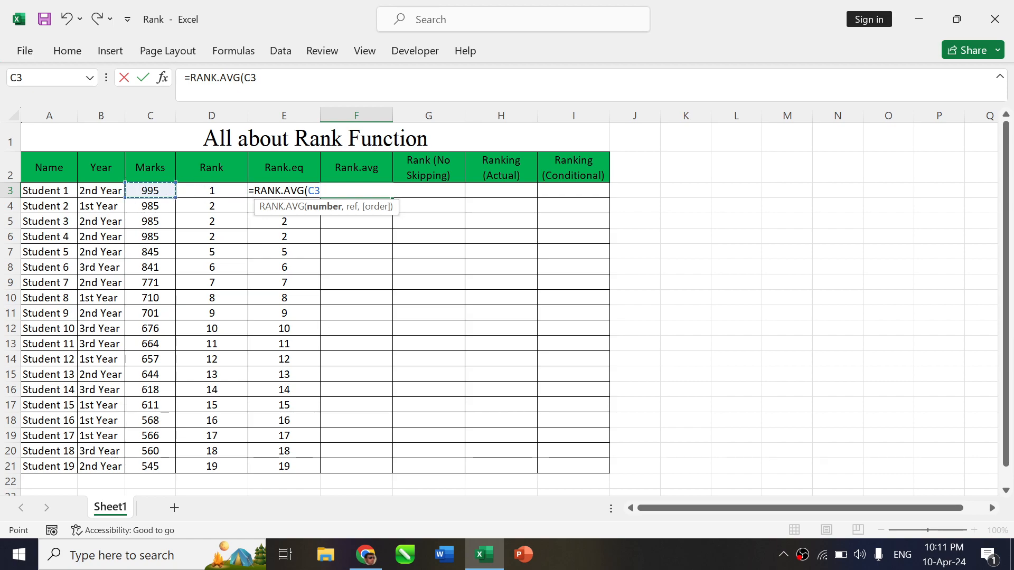
text(,)
key(Left)
key(Left)
key(Left)
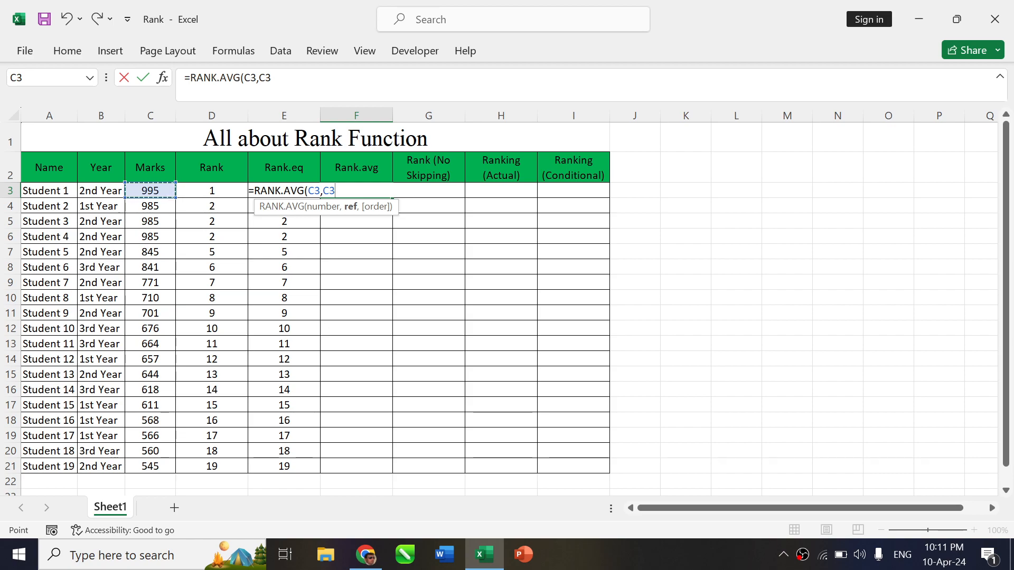
key(ctrl+shift+Down)
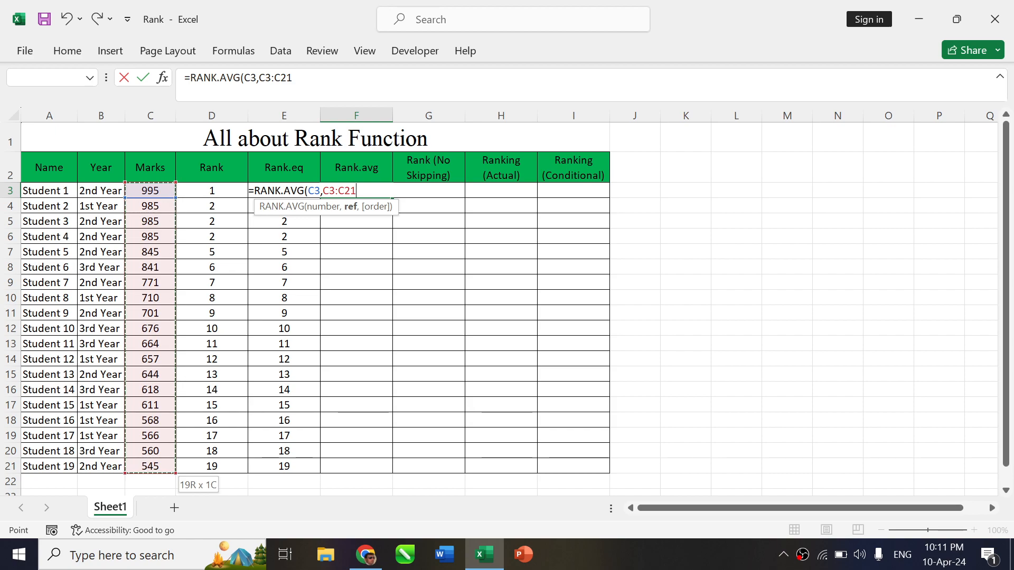
key(F4)
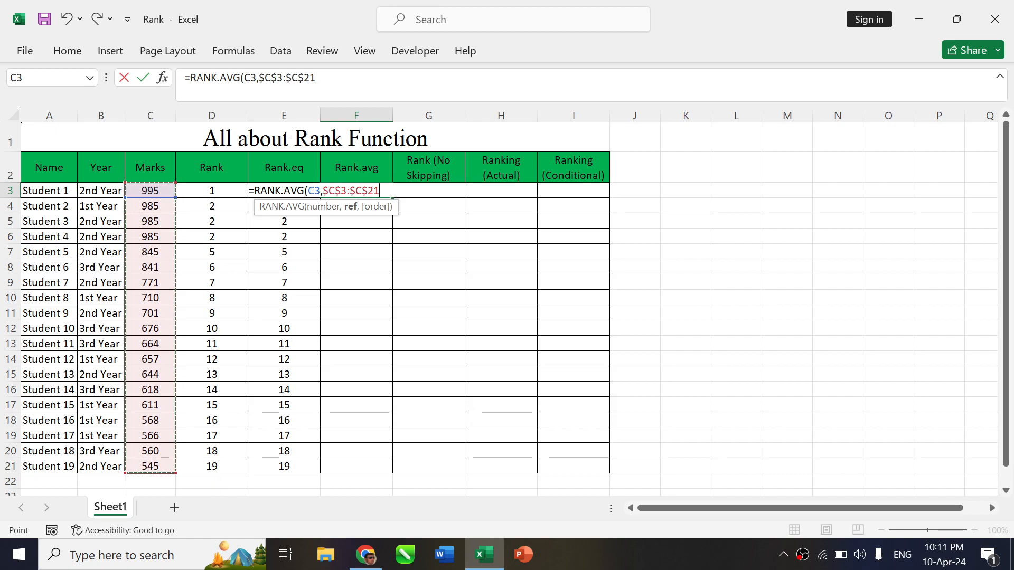
text(,)
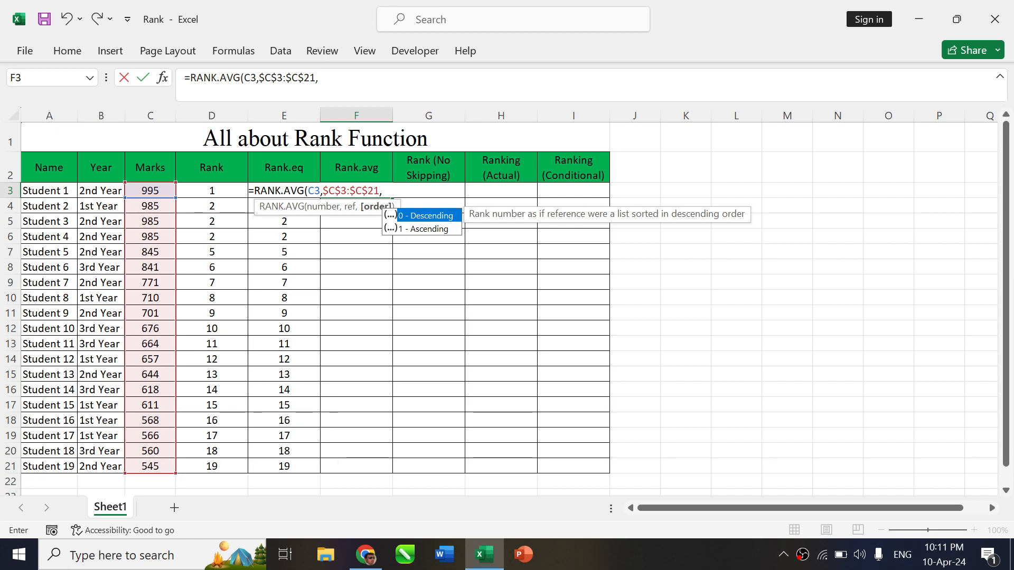
key(BackSpace)
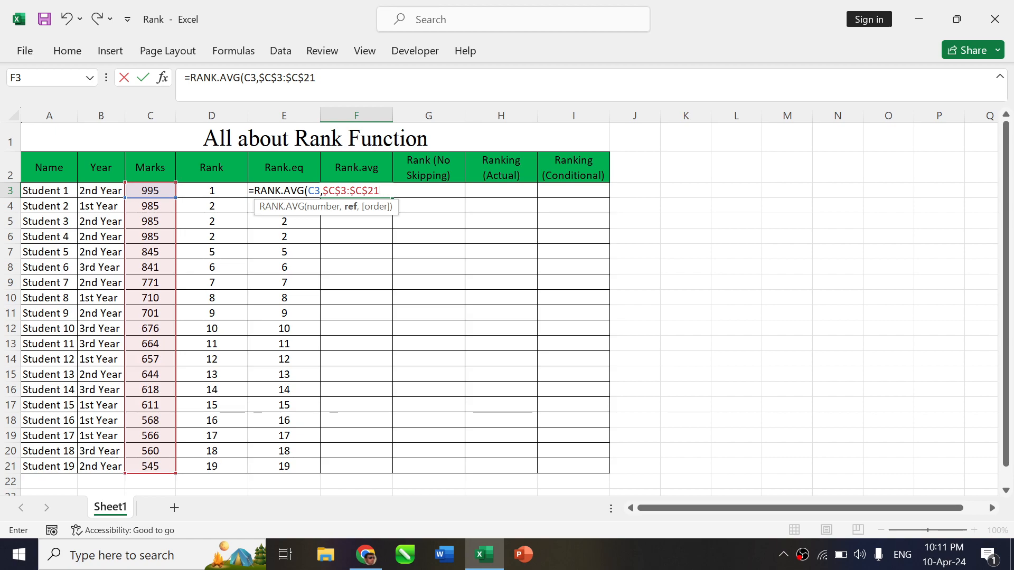
text())
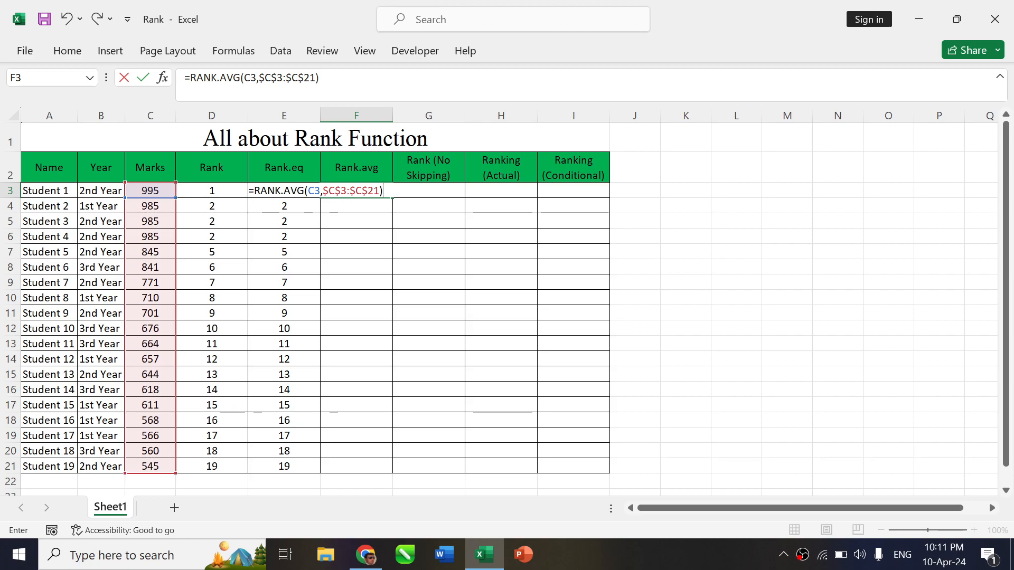
key(Return)
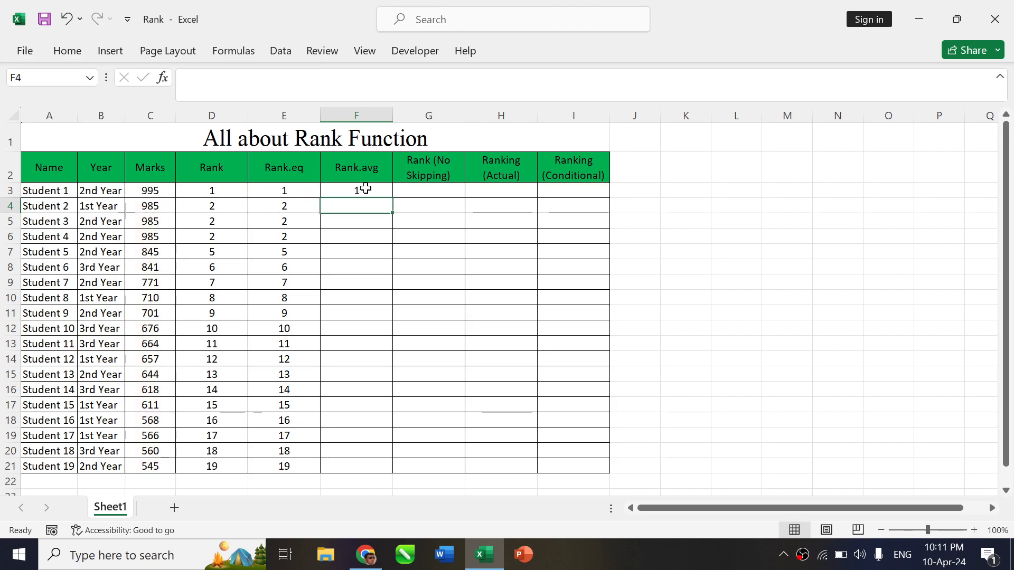
Fill the RANK.AVG formula down from F3 to F21 and look through the ranks in its first rows
click(365, 189)
double_click(394, 199)
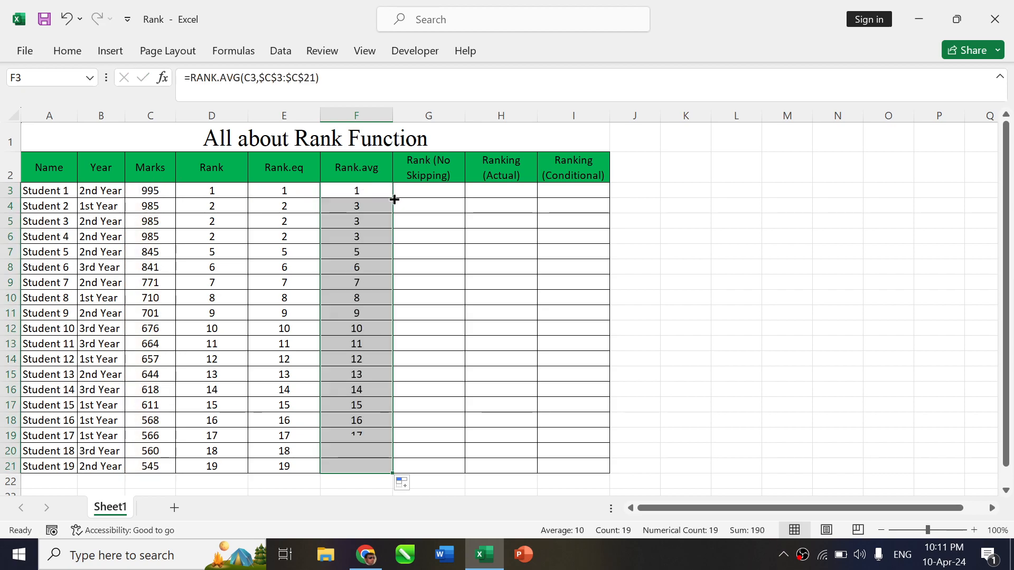
click(360, 190)
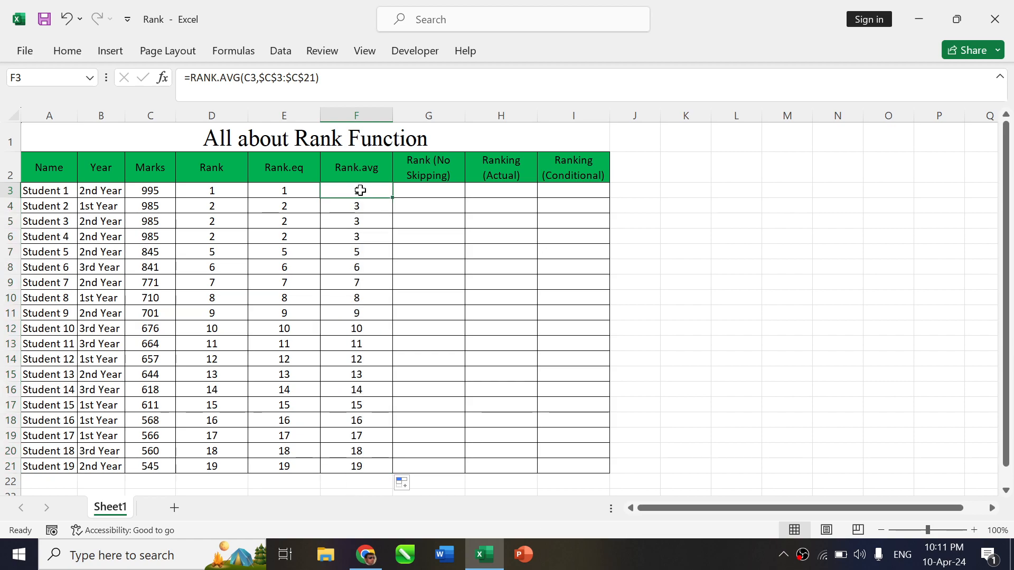
key(Down)
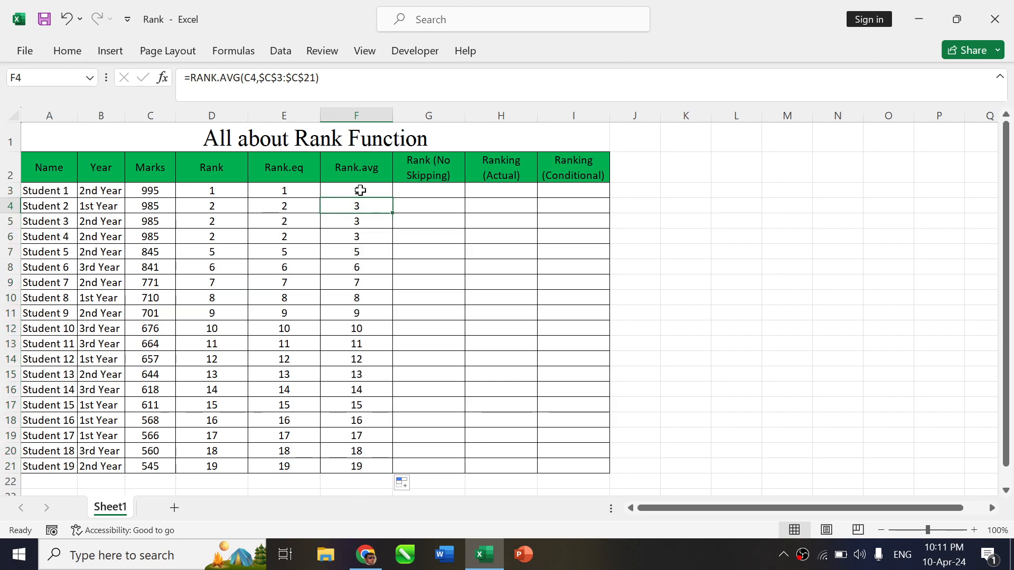
key(Down)
key(Down)
key(Down)
key(Up)
key(Up)
key(Up)
key(Down)
key(Up)
Compare the tied marks in C4:C6 with their Rank.avg values in F4:F6 to examine how ties are averaged
click(150, 202)
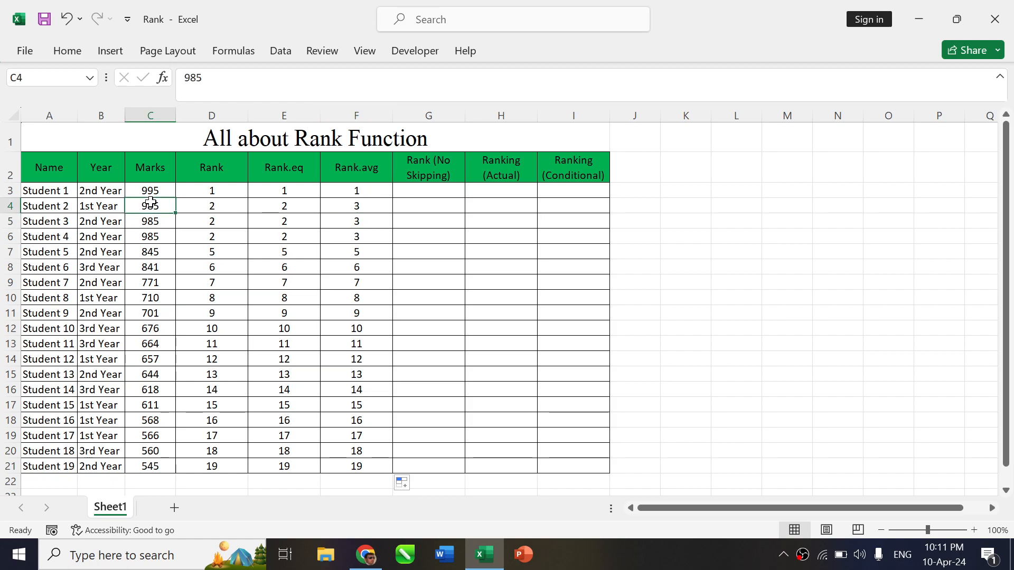
click(160, 224)
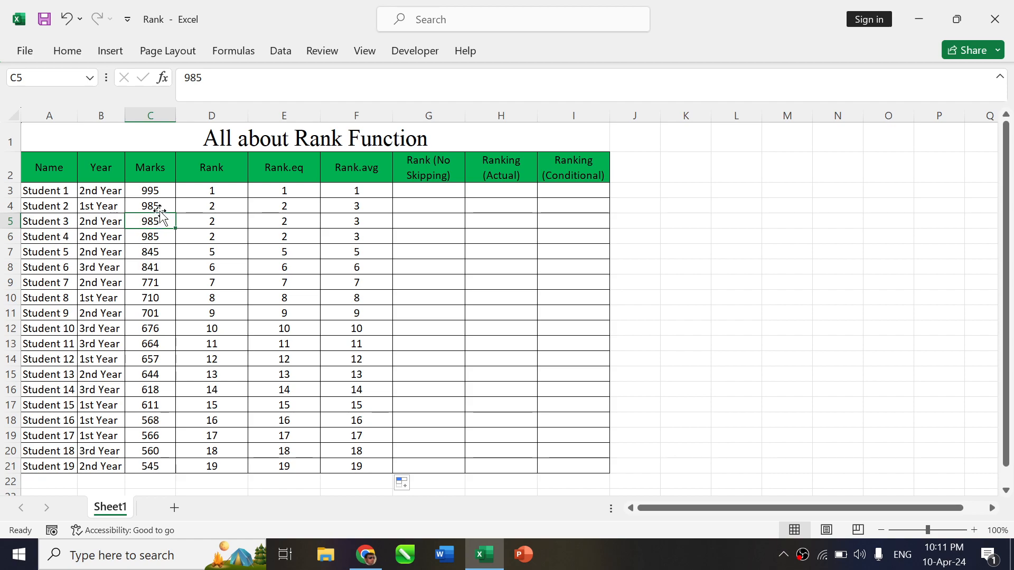
click(159, 208)
click(161, 234)
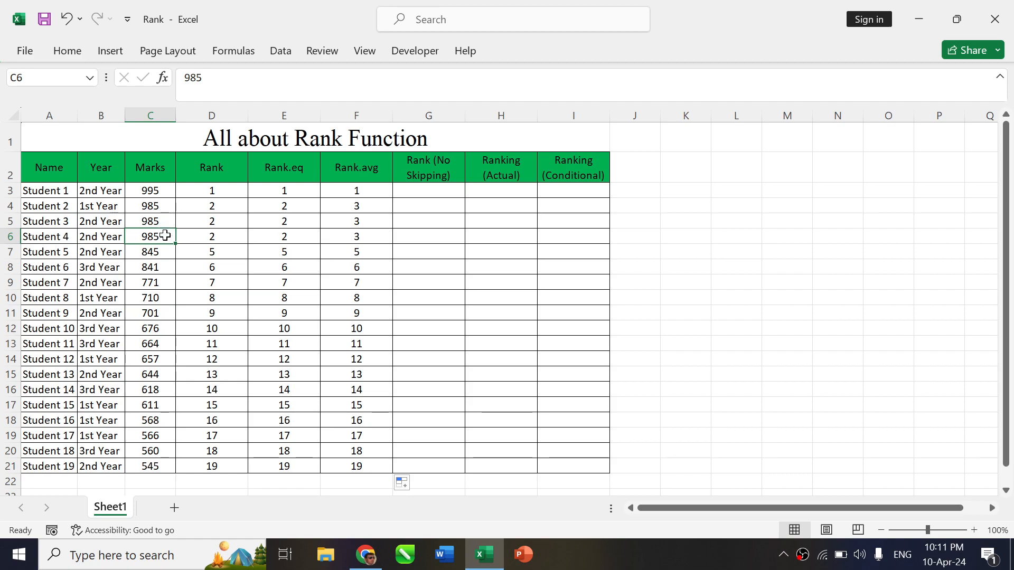
click(161, 207)
key(Down)
key(Down)
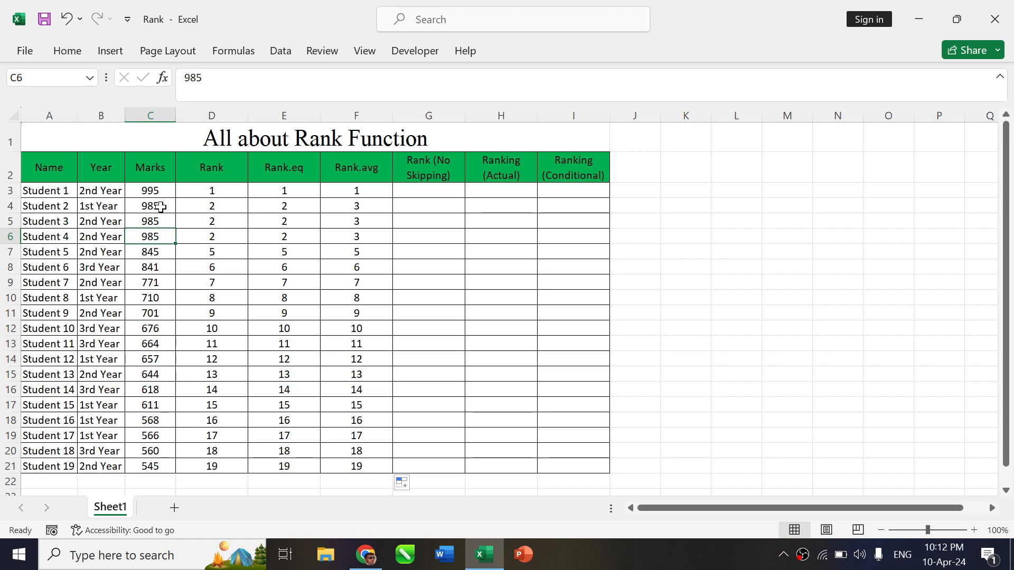
click(366, 209)
key(shift+Down)
key(shift+Down)
key(shift+Down)
key(Up)
key(Down)
key(Down)
key(Down)
Set Student 4's mark in cell C6 to 980
key(Left)
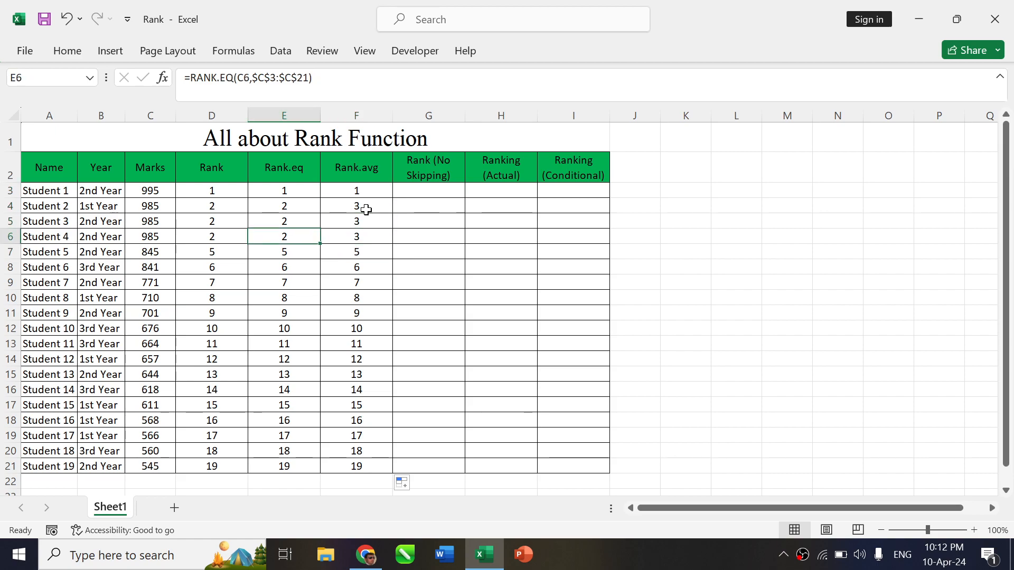
key(Left)
key(Left)
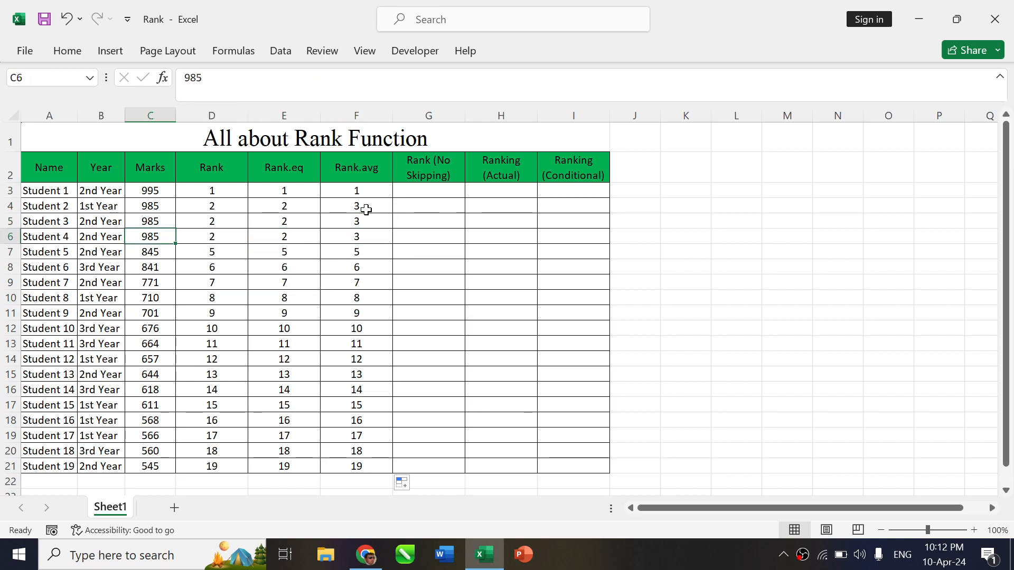
text(980)
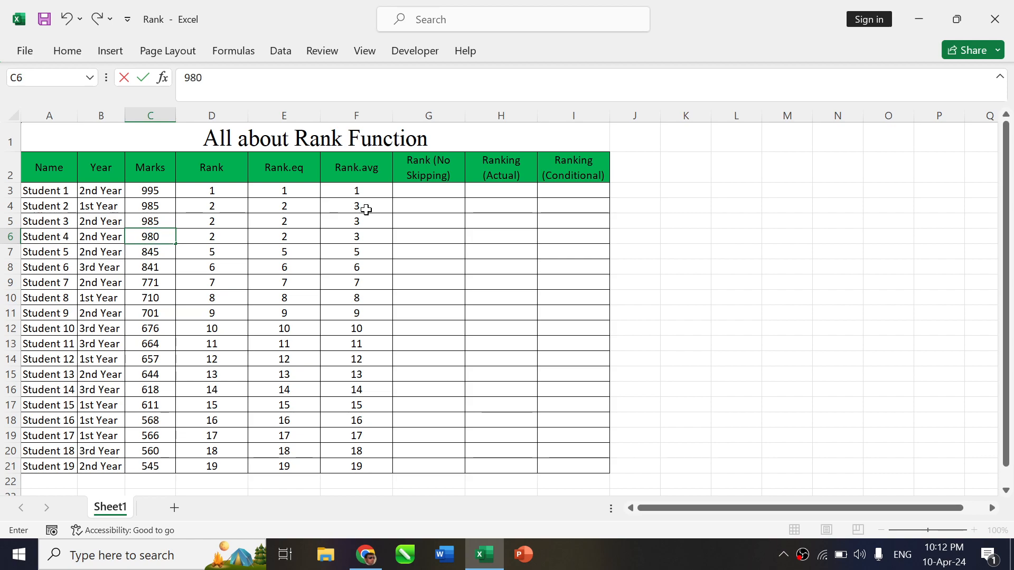
key(Return)
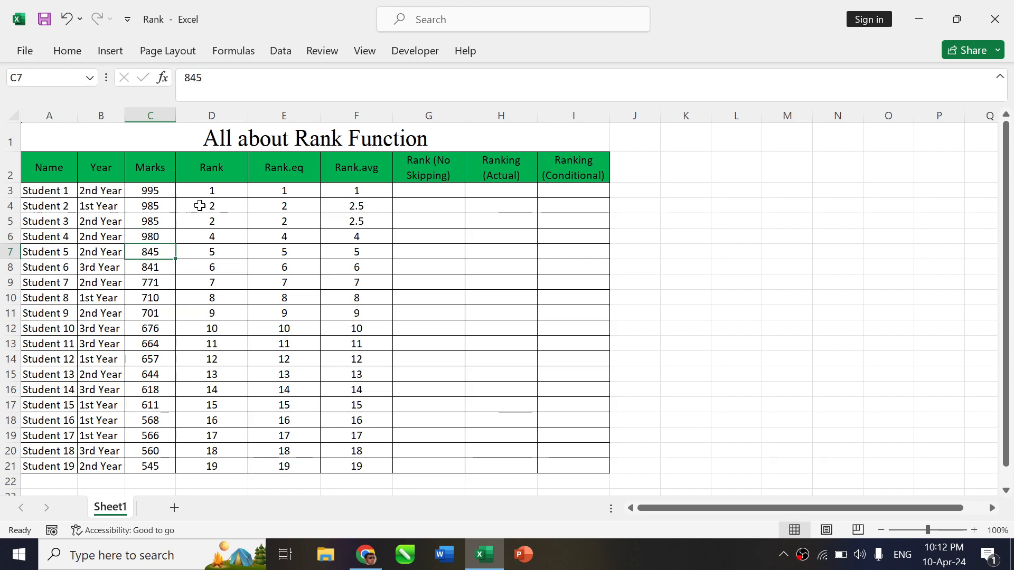
Compare the tied marks in C4:C5 with their Rank.avg values in F4:F5
click(157, 205)
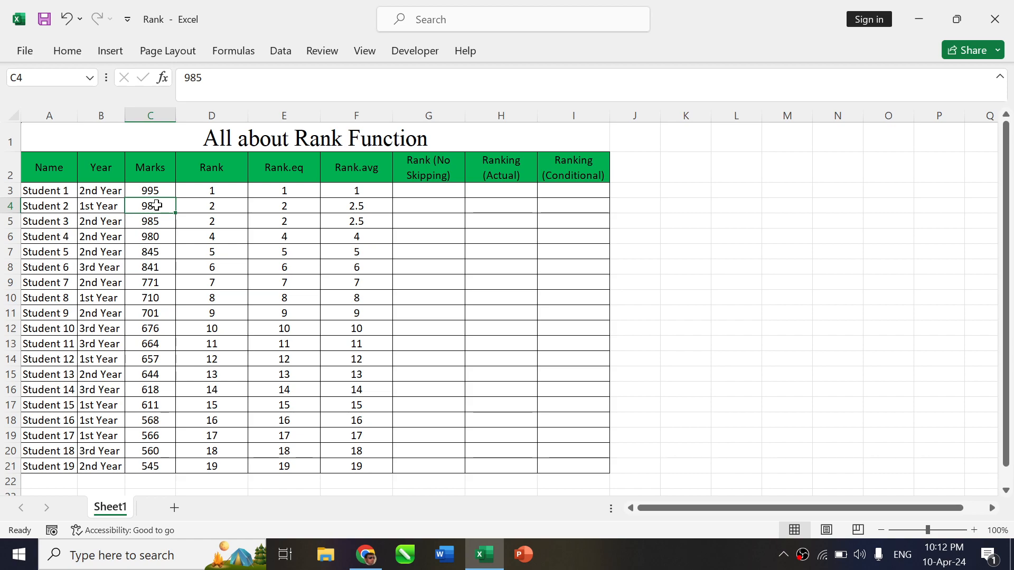
click(158, 221)
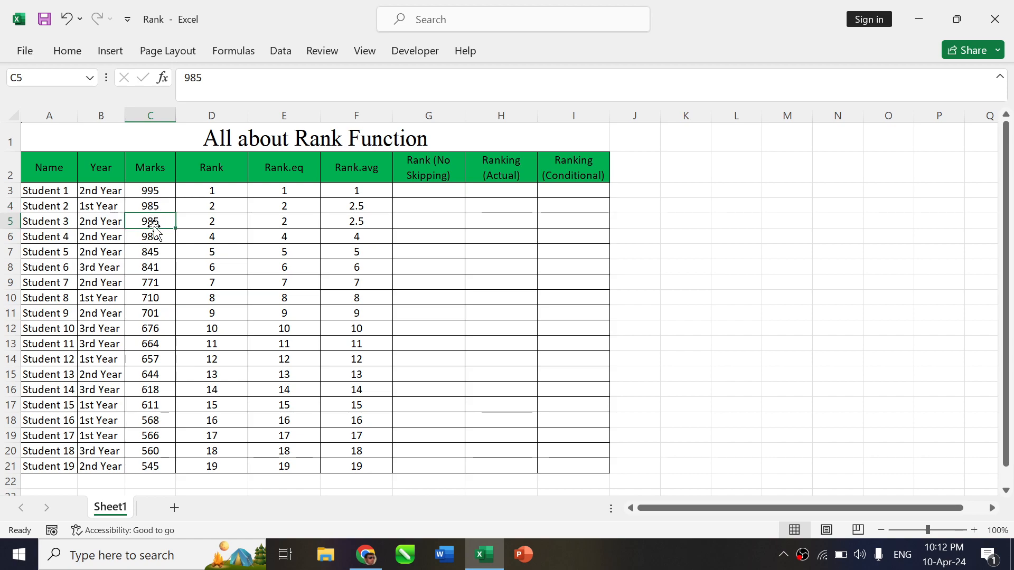
click(357, 208)
click(367, 226)
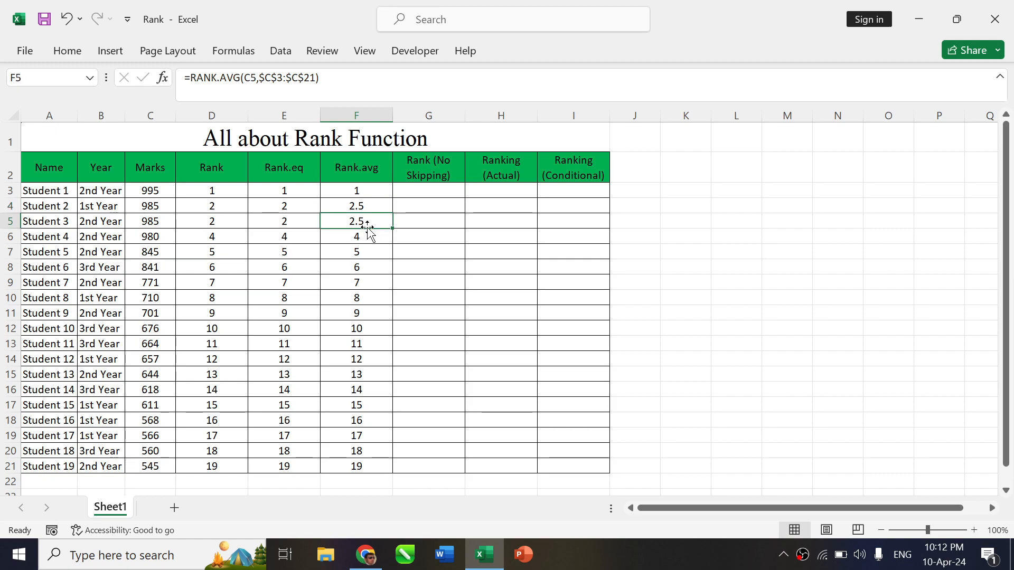
Begin the Rank (No Skipping) formula in cell G3 with =RANK.EQ(C3,$C$3:$C$21)
click(437, 191)
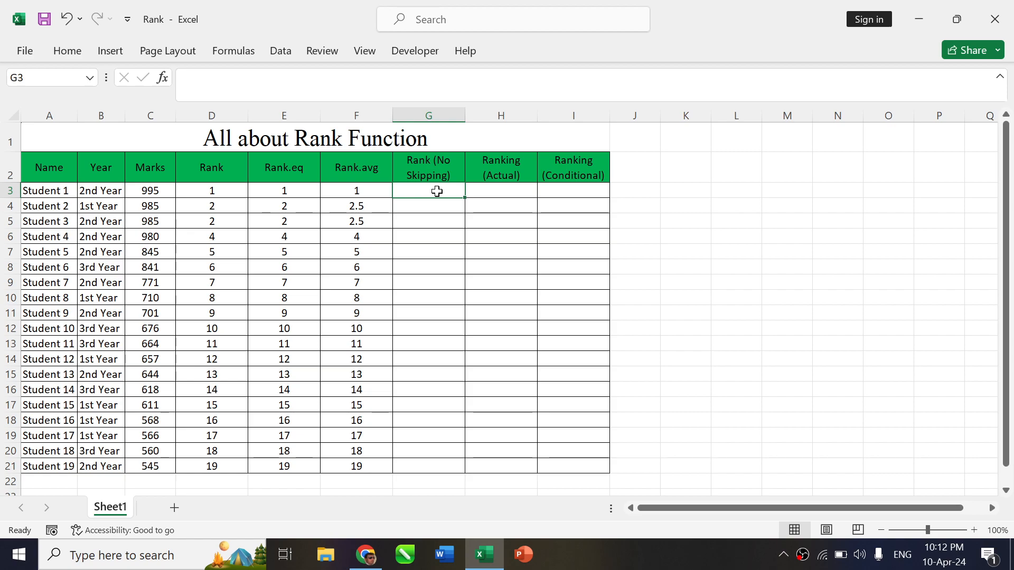
text(=rank)
key(Tab)
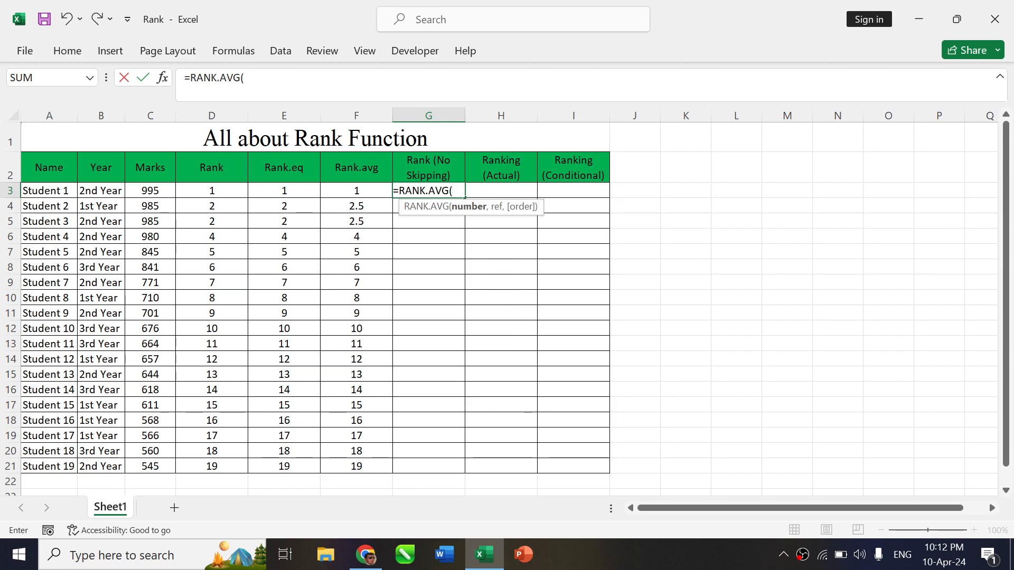
key(BackSpace)
key(BackSpace)
key(BackSpace)
key(BackSpace)
text(eq)
key(Tab)
key(Left)
key(Left)
key(Left)
key(Left)
text(,)
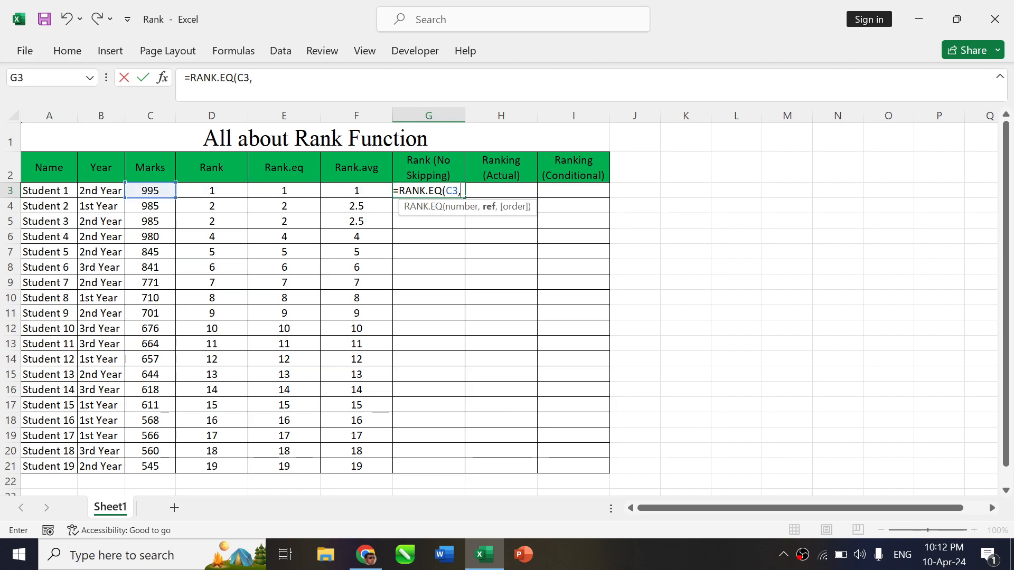
key(Left)
key(Left)
key(Left)
key(Left)
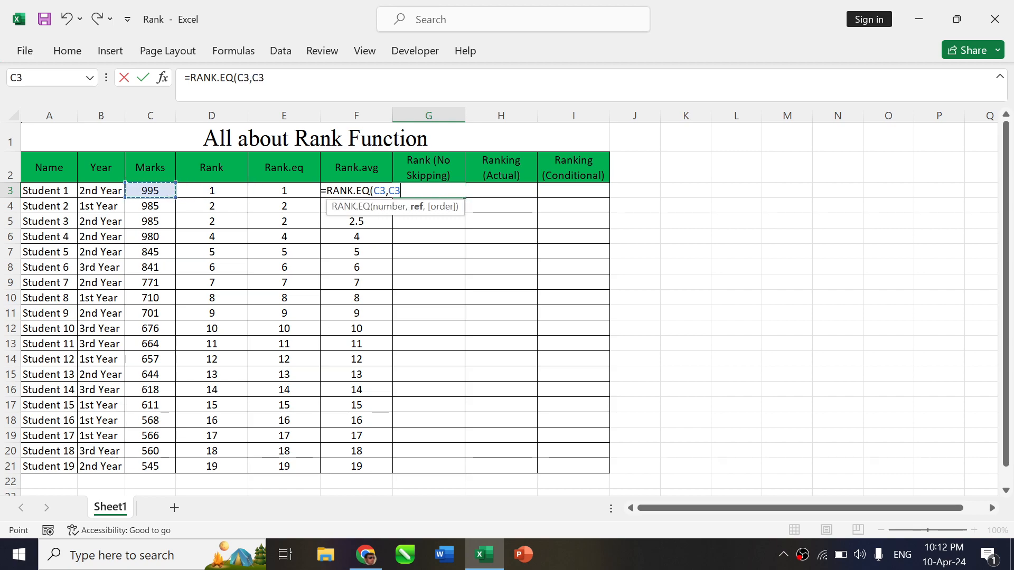
key(ctrl+shift+Down)
key(F4)
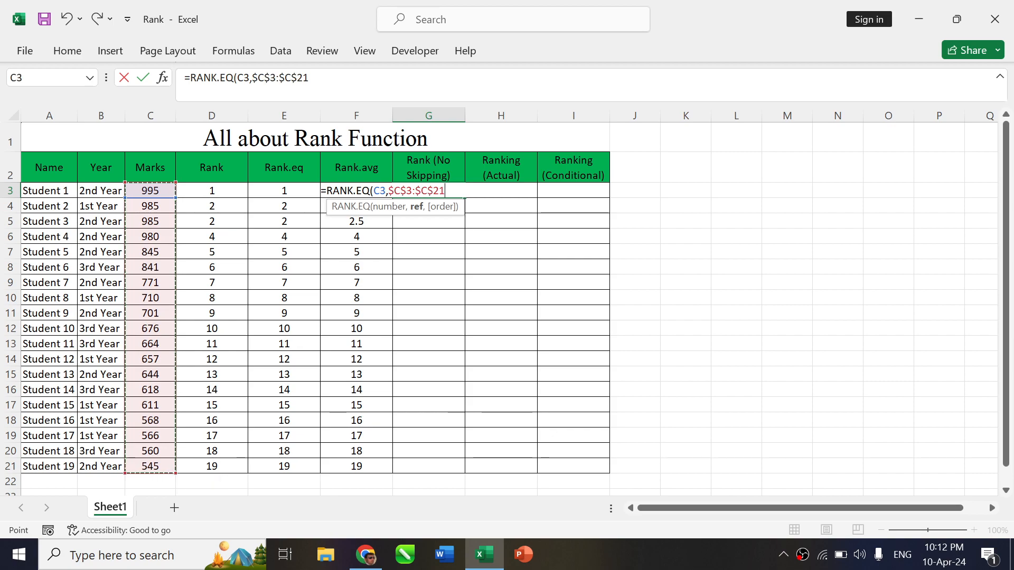
text())
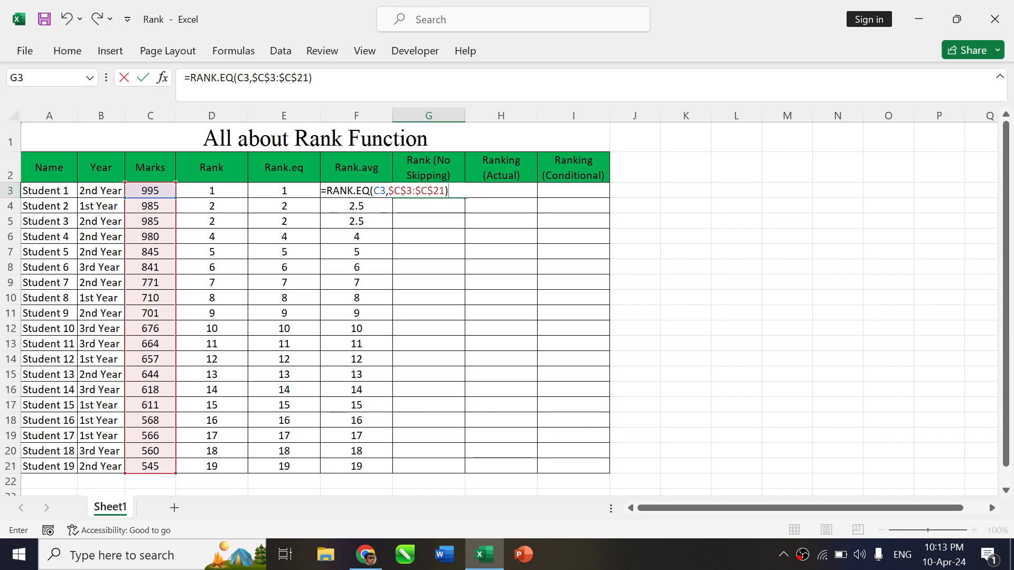
Append +COUNTIF(C3:C3, to the Rank (No Skipping) formula in cell G3
text(+co)
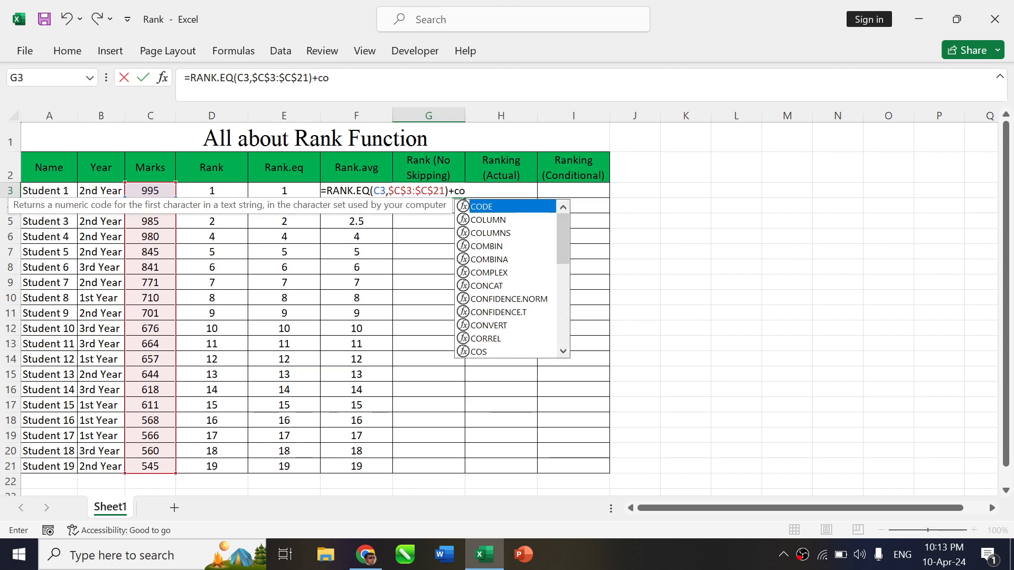
text(untif)
key(Tab)
key(Left)
key(Left)
key(Left)
key(Left)
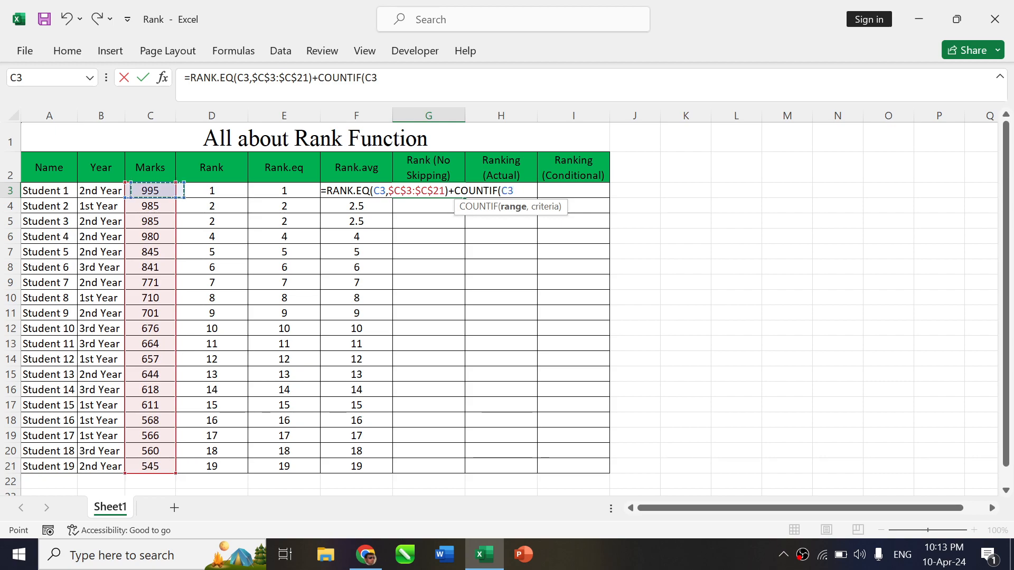
text(:,)
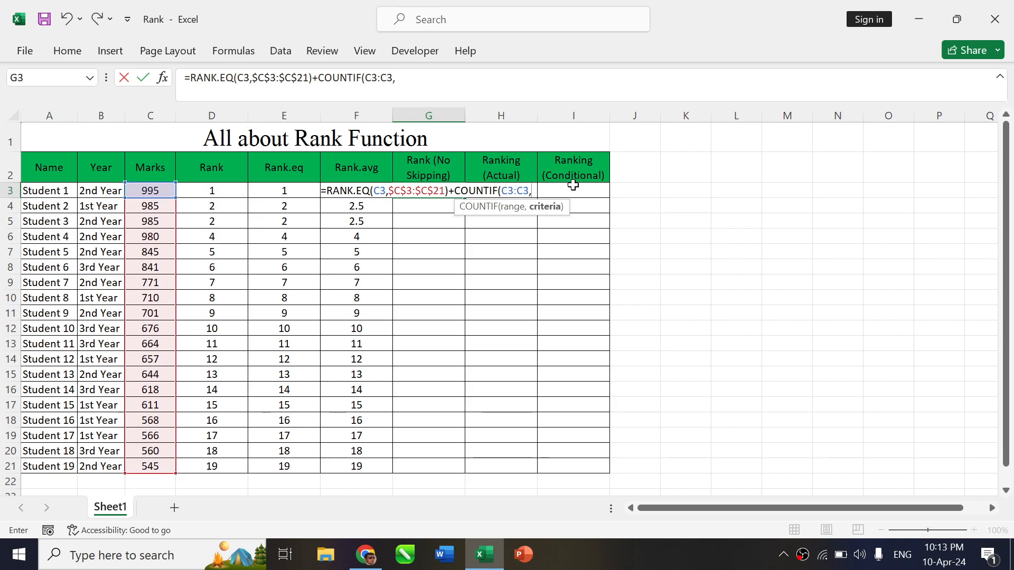
Complete cell G3's formula as =RANK.EQ(C3,$C$3:$C$21)+COUNTIF($C$3:C3,C3) and fill it down to G21
click(508, 190)
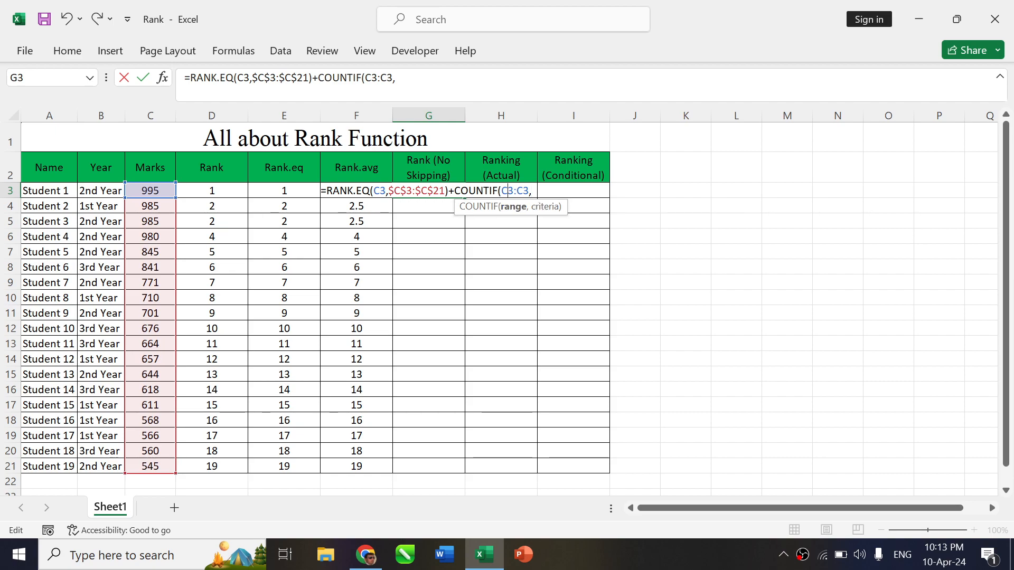
key(F4)
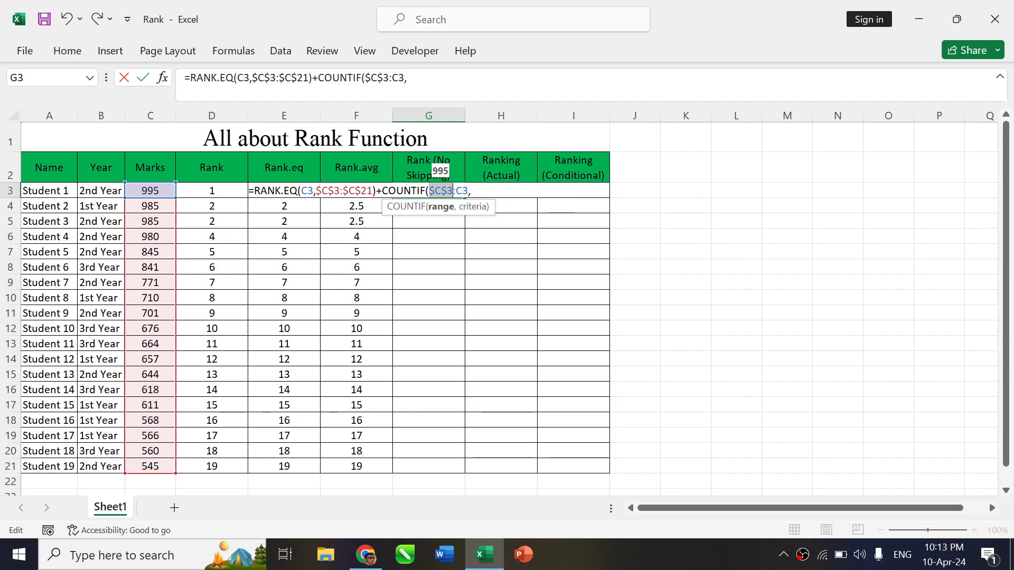
click(473, 190)
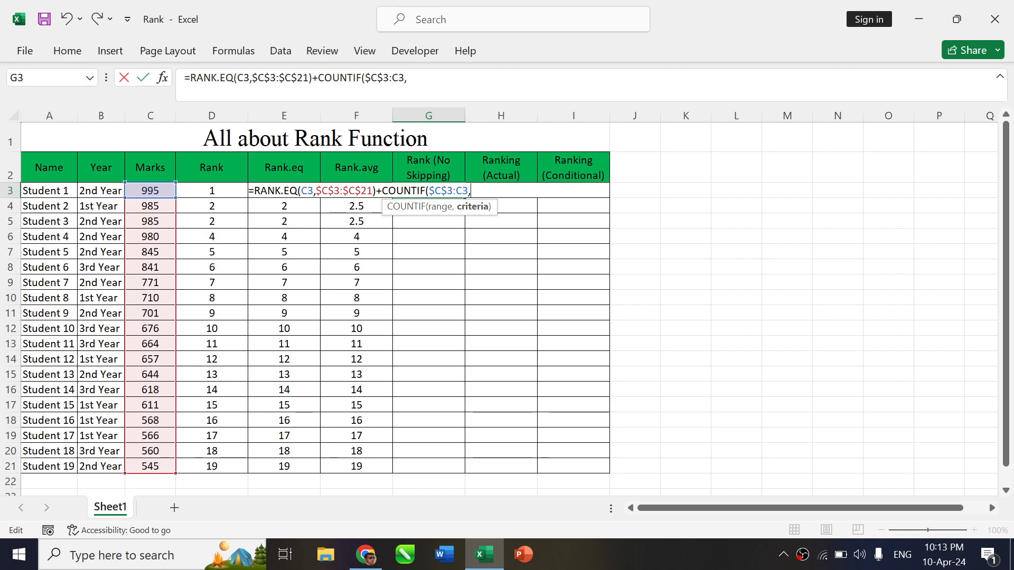
click(155, 190)
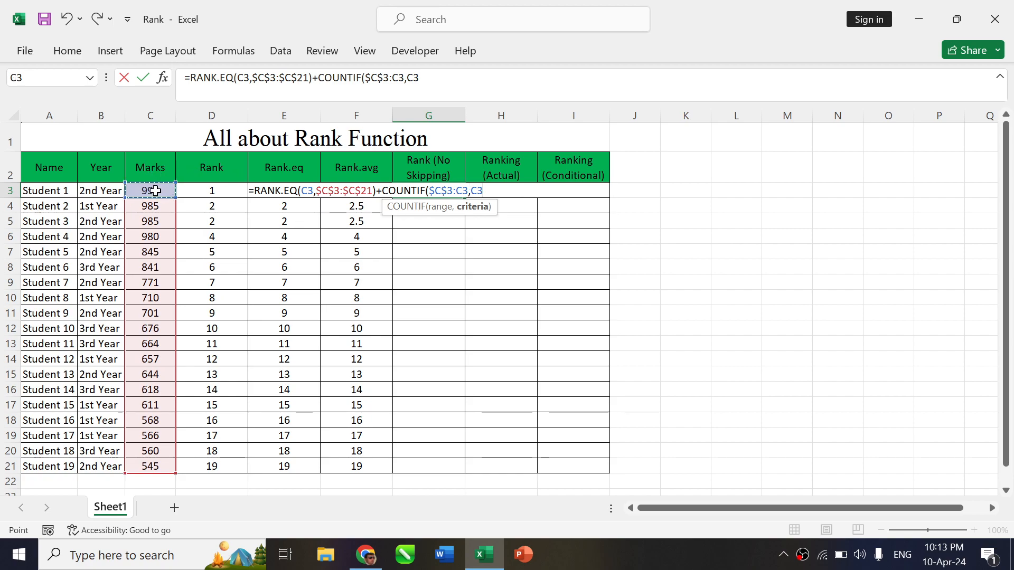
key(Return)
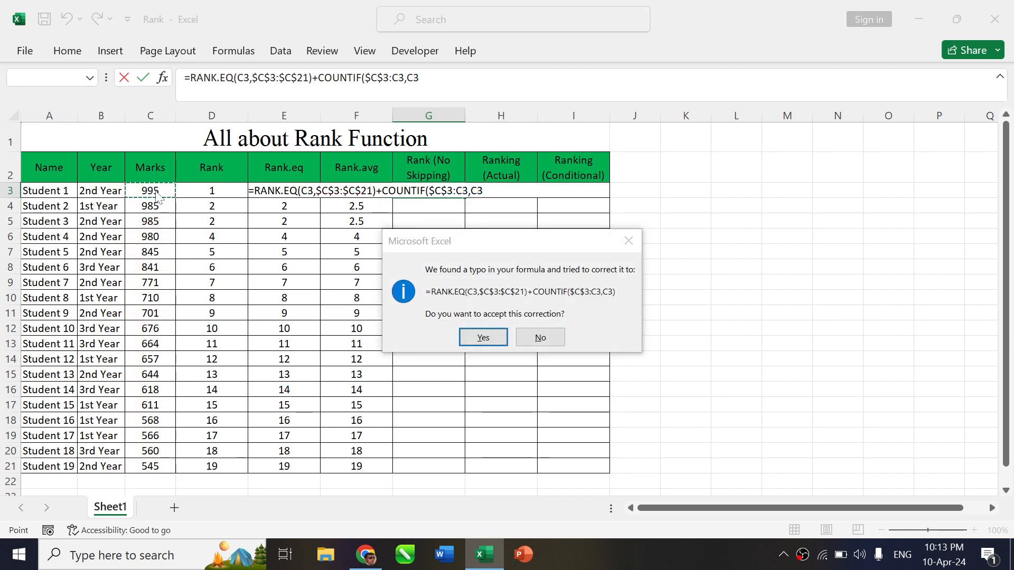
key(Return)
key(Up)
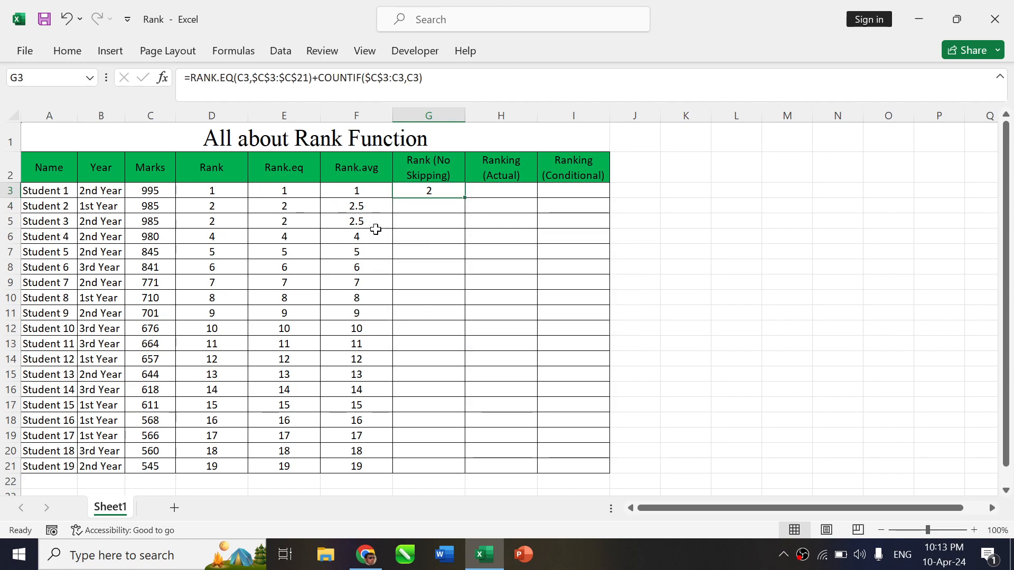
double_click(467, 200)
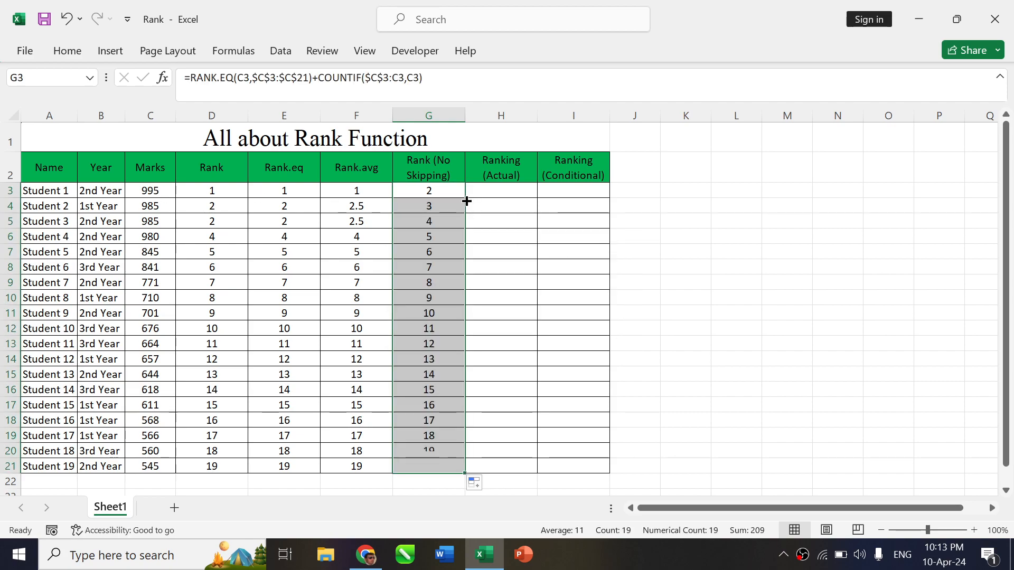
click(436, 466)
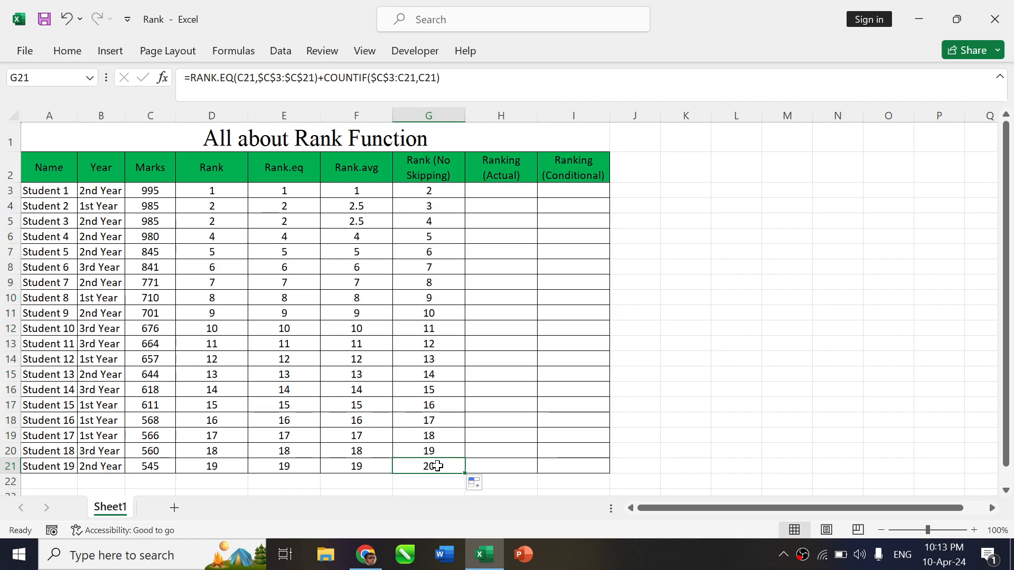
Append -1 to the Rank (No Skipping) formula in G3 and refill the column down to G21
click(442, 186)
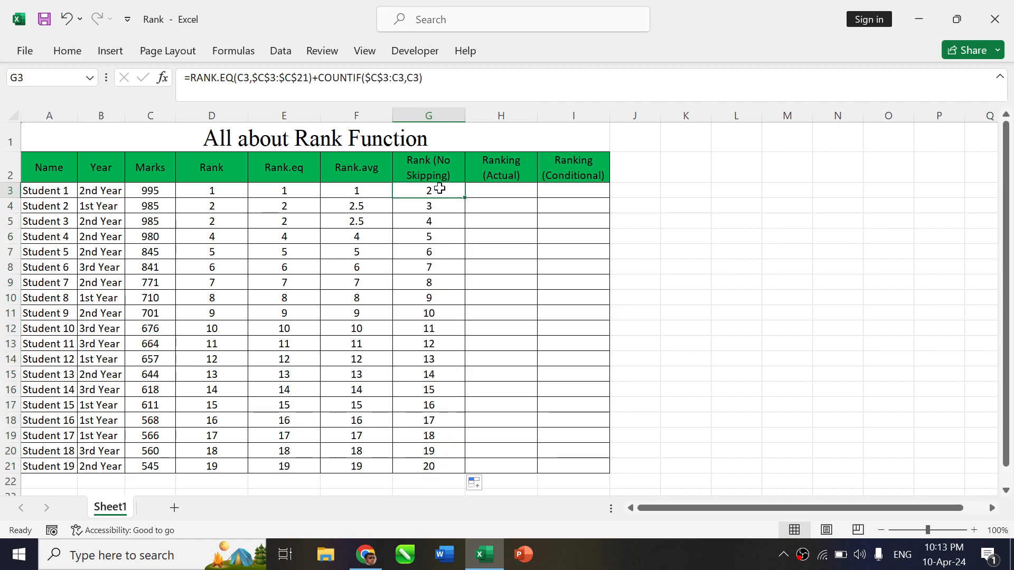
key(F2)
text(-1)
key(Return)
key(Up)
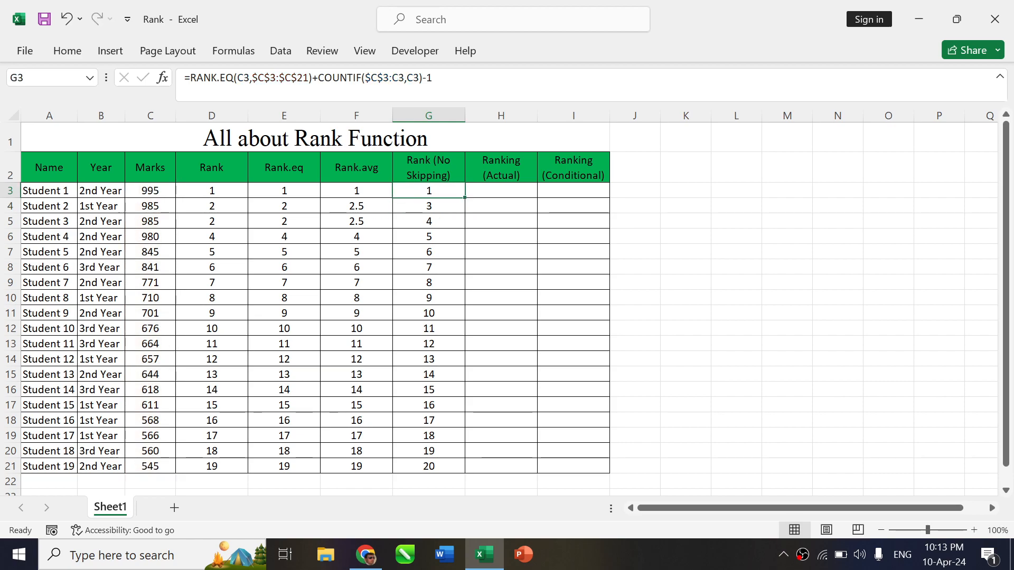
double_click(468, 198)
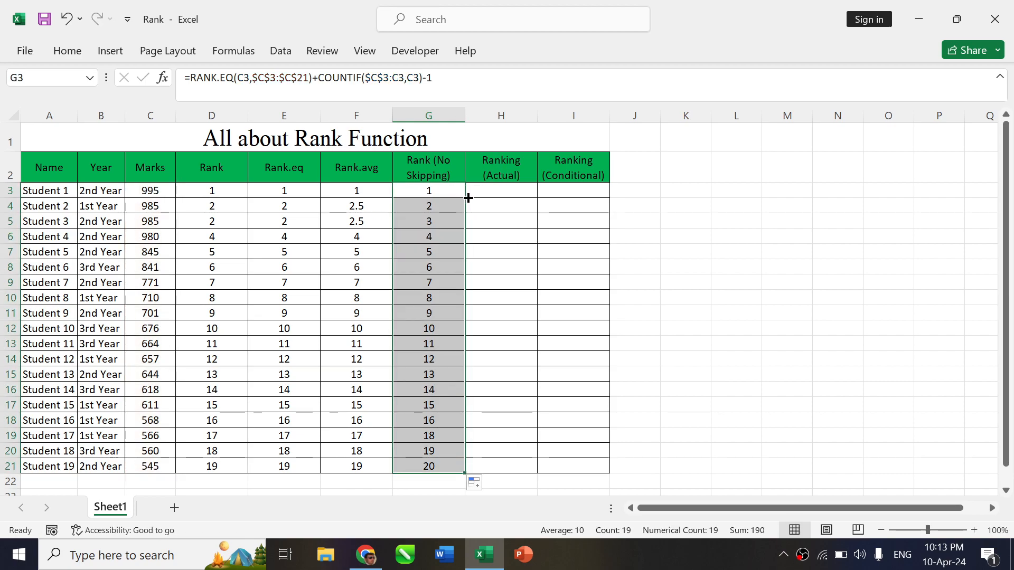
Examine the Rank (No Skipping) values down column G to check whether the sequence is continuous
click(429, 189)
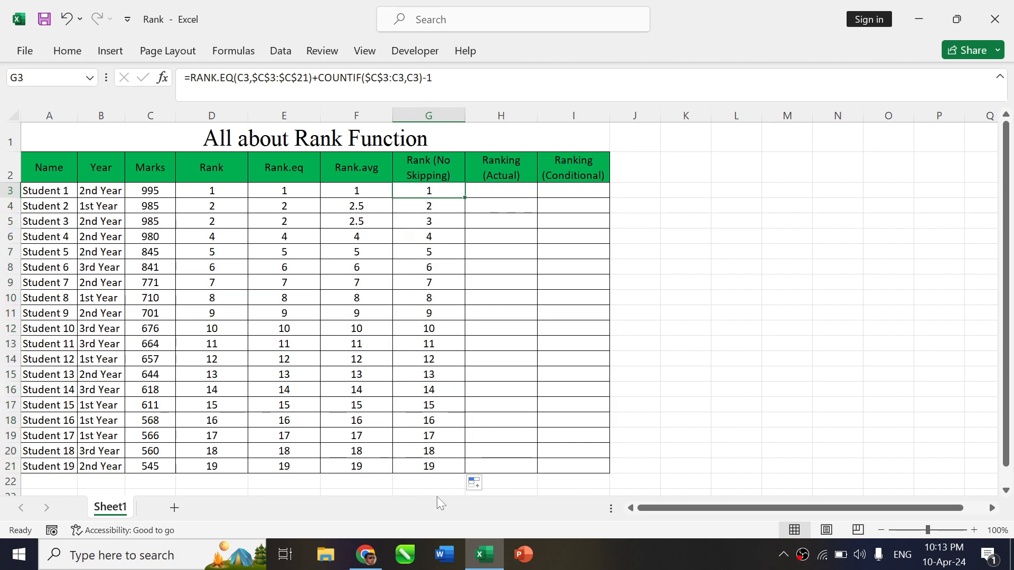
key(Down)
key(Down)
key(Down)
key(Down)
key(Down)
key(Down)
key(Down)
key(Down)
key(Down)
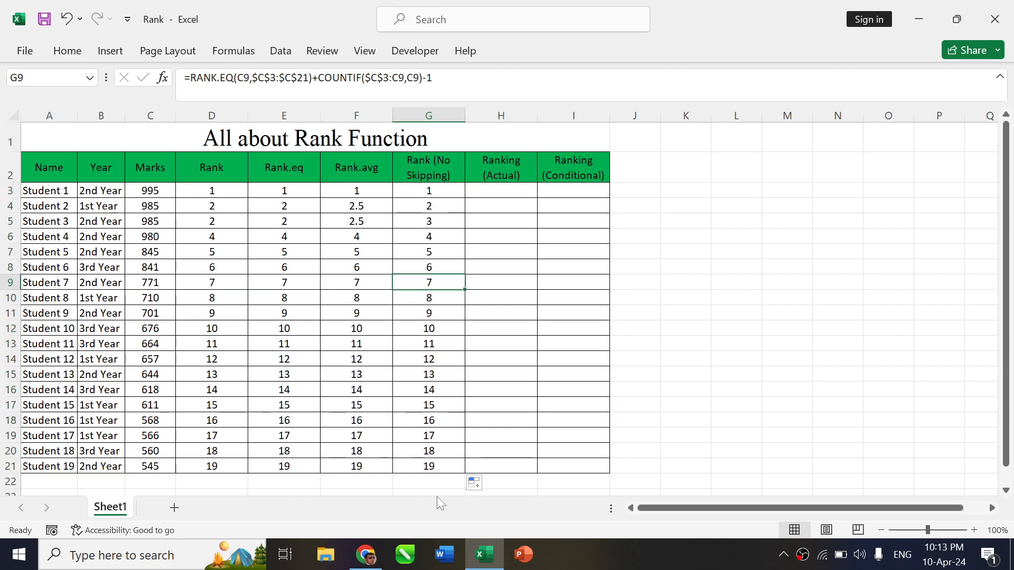
key(Down)
key(Down)
key(Down)
key(Down)
key(Down)
key(Down)
key(Down)
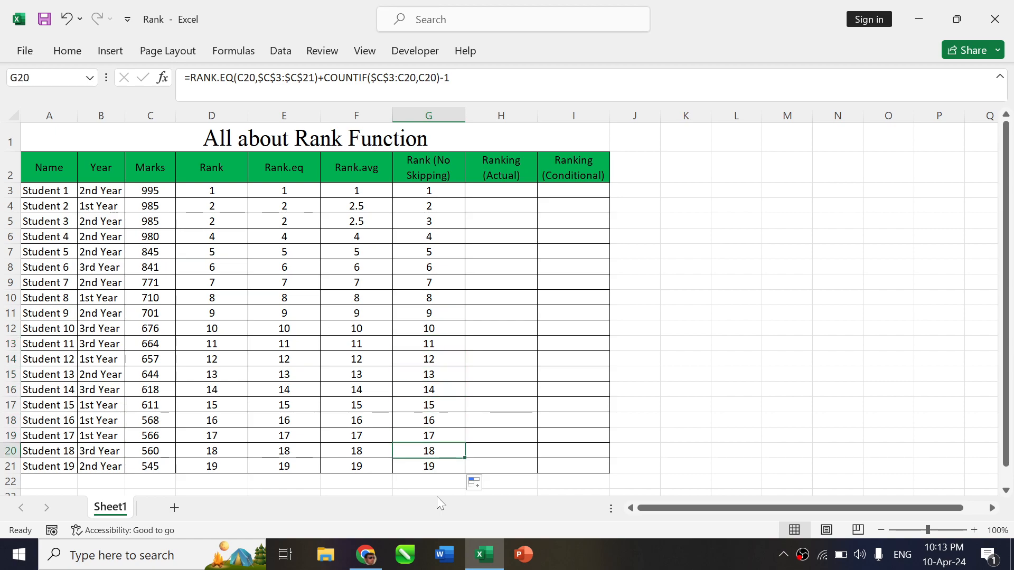
key(Up)
key(Up)
key(Up)
key(Up)
key(ctrl+Home)
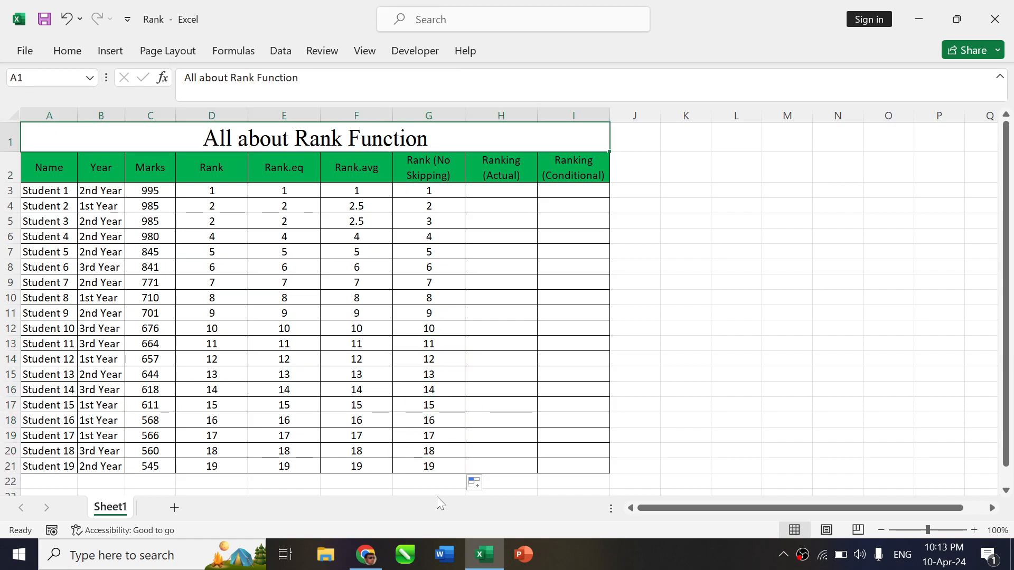
Compare the ranks of Student 2 and Student 3 across the Rank, Rank.eq, Rank.avg and Rank (No Skipping) columns
key(Down)
key(Down)
key(Down)
key(Down)
key(Right)
key(Right)
key(Right)
key(Right)
key(Right)
key(Right)
key(Right)
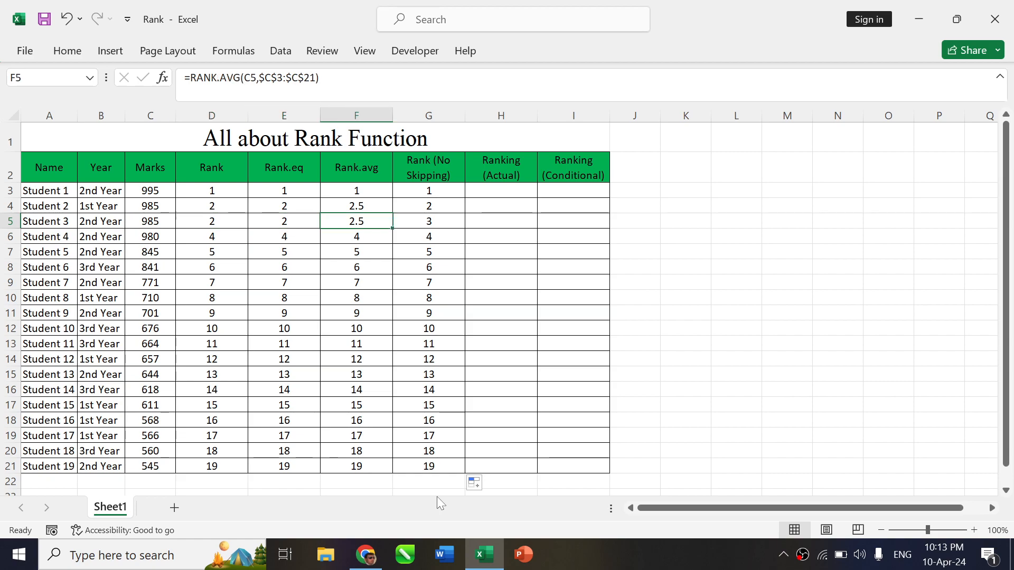
key(Up)
key(Left)
key(Left)
key(Up)
key(Right)
key(Down)
key(Left)
key(Down)
key(Left)
key(Left)
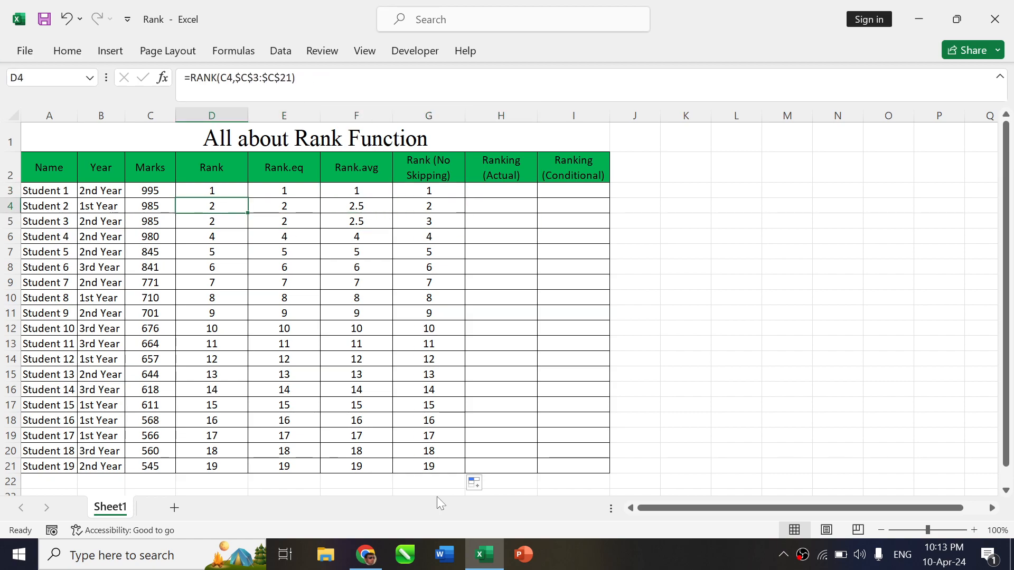
key(Down)
key(Right)
key(Up)
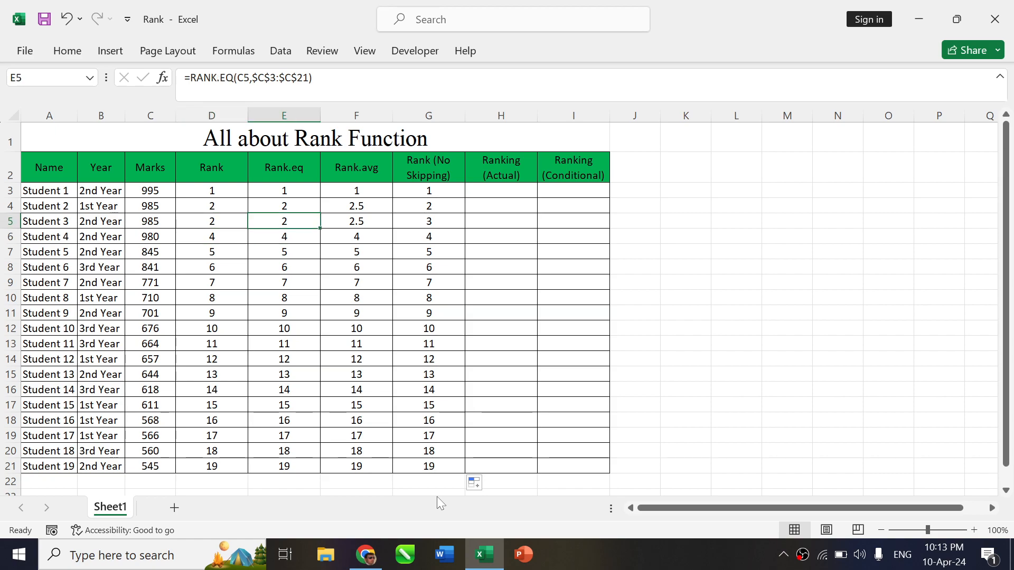
key(Right)
key(Up)
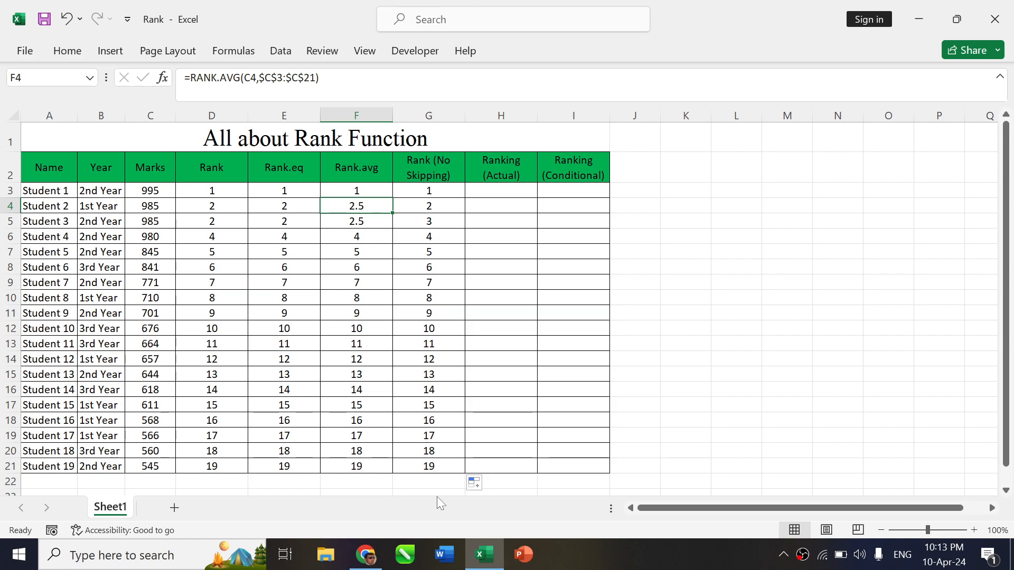
key(Right)
key(Down)
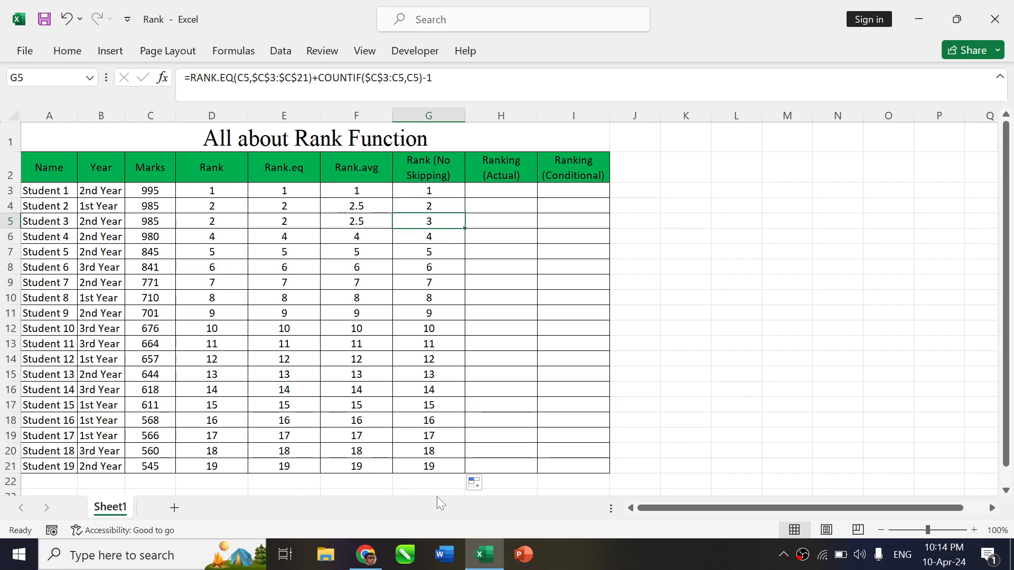
Check Student 4's ranks in row 6 and compare the tied marks in C4:C5 with their Rank (No Skipping) values in G4:G5
key(Down)
key(Left)
key(Left)
key(Left)
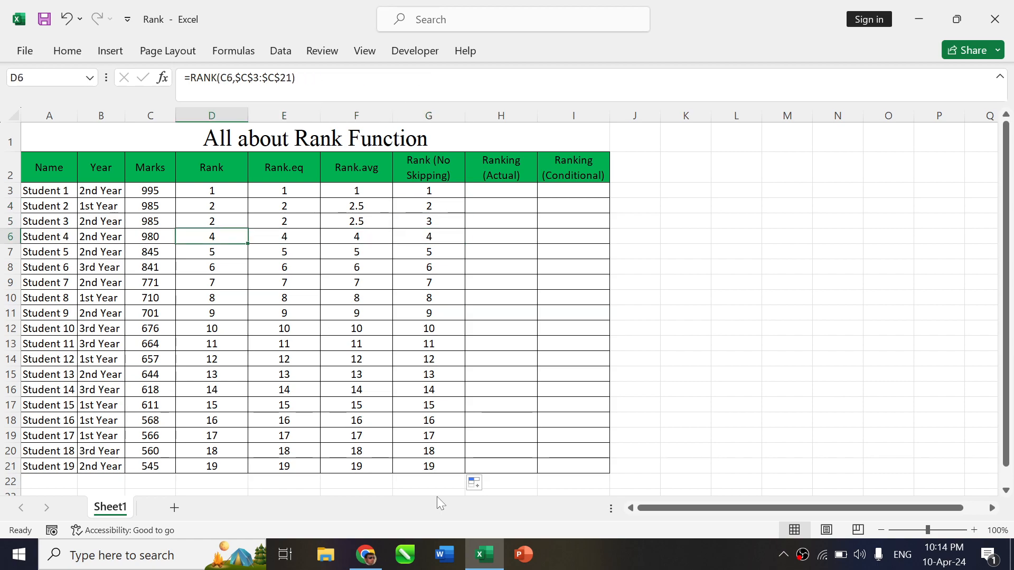
key(Left)
key(Up)
key(Up)
key(shift+Down)
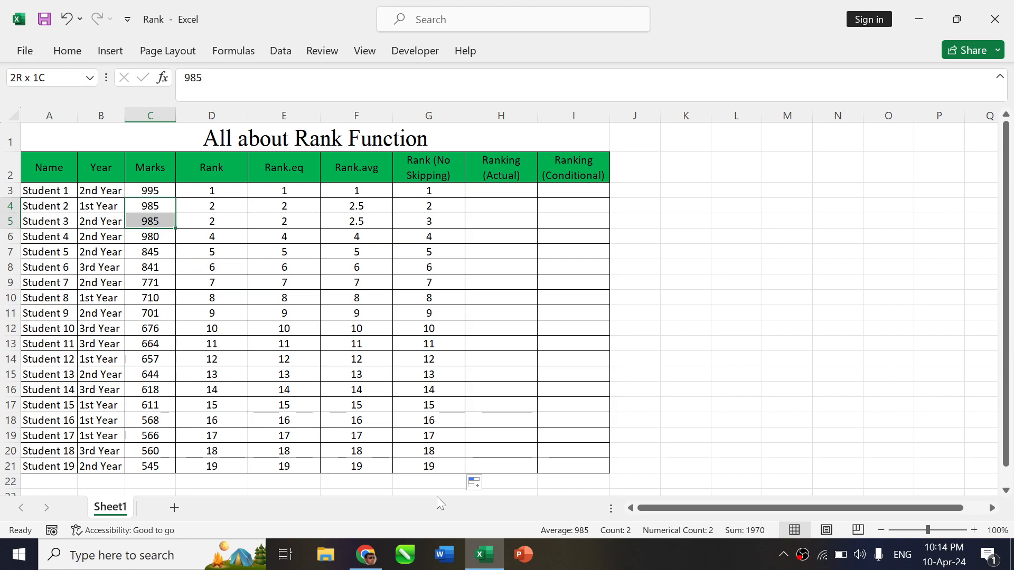
key(Right)
key(Right)
key(Right)
key(Right)
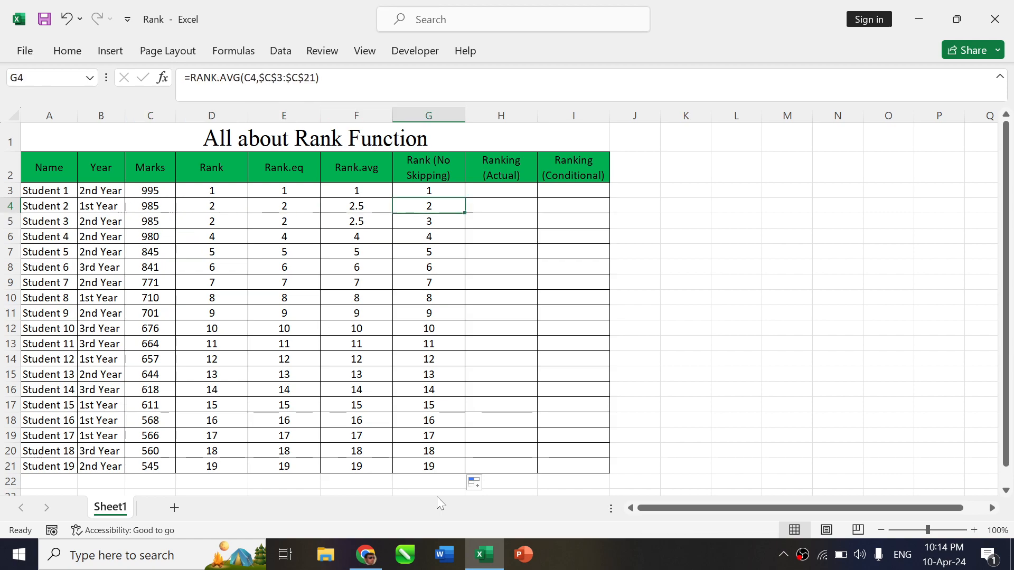
key(shift+Down)
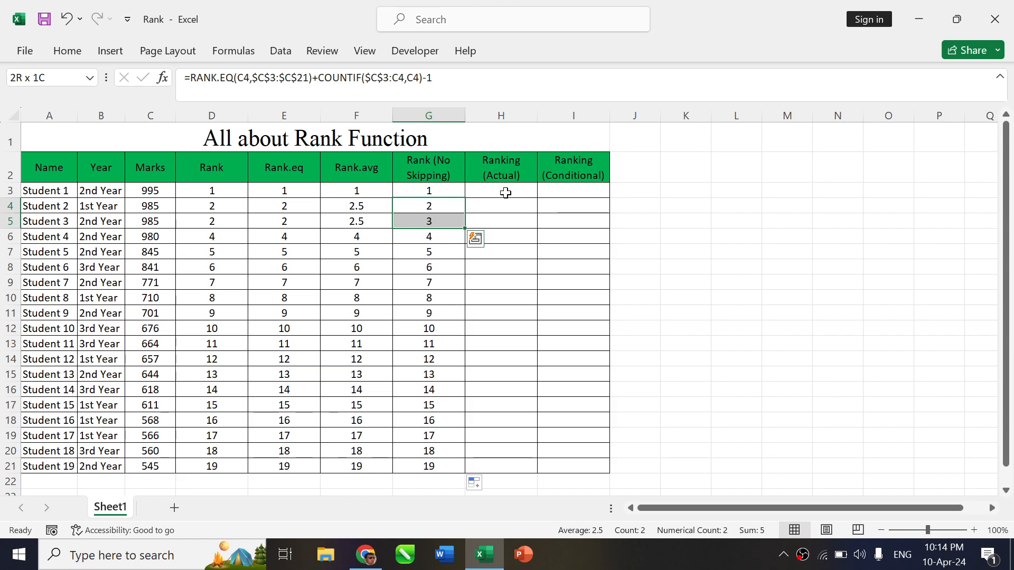
Start a SUMPRODUCT formula in H3 under Ranking (Actual) with the comparison (C3<=$C$3:$C$21)
click(505, 193)
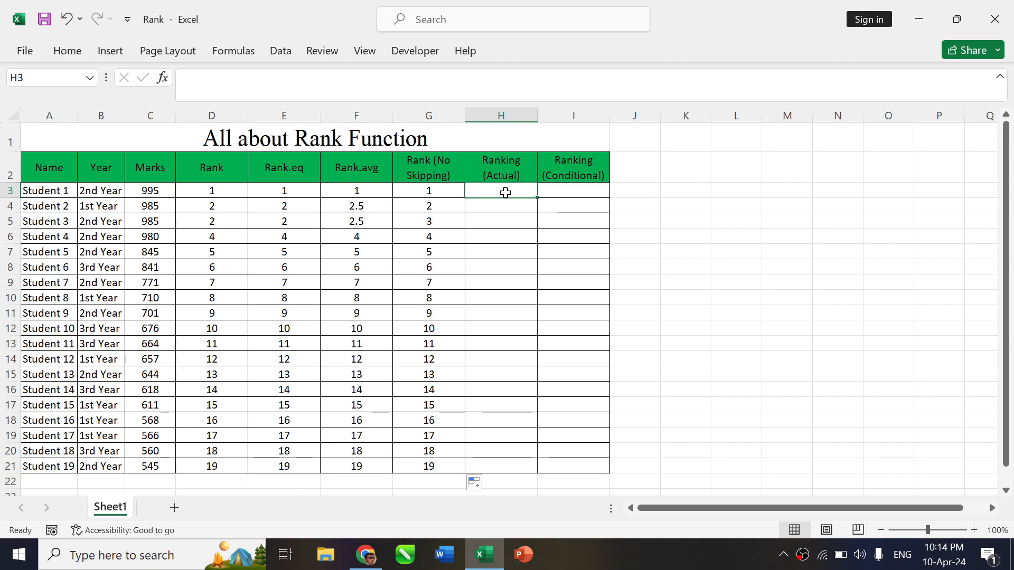
text(=)
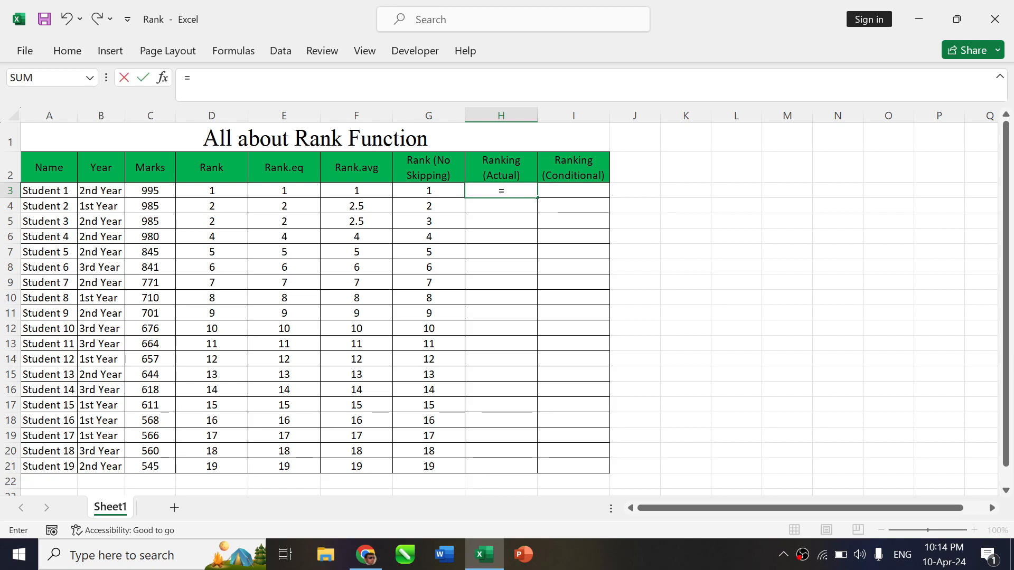
text(sumpro)
key(Tab)
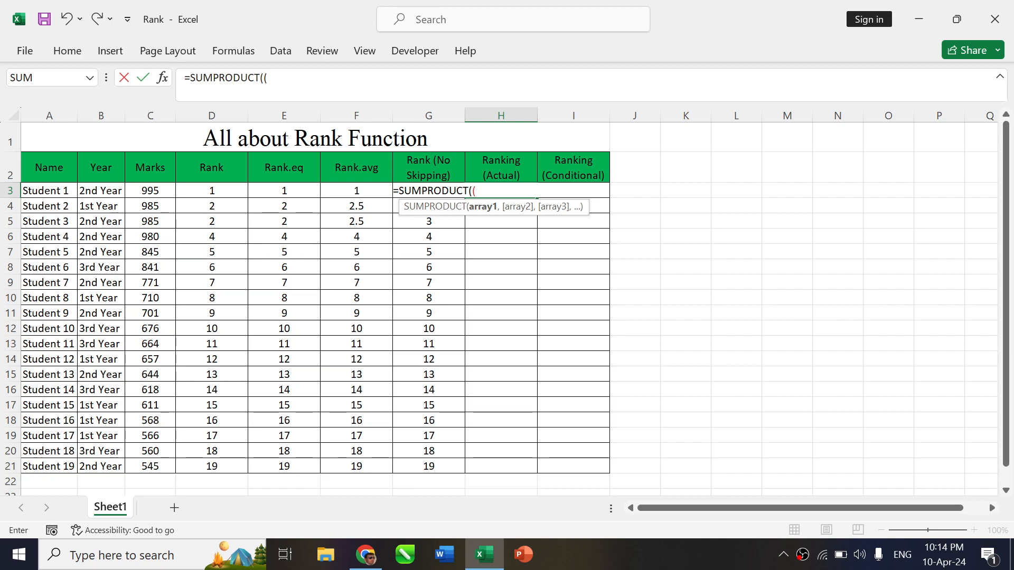
click(150, 192)
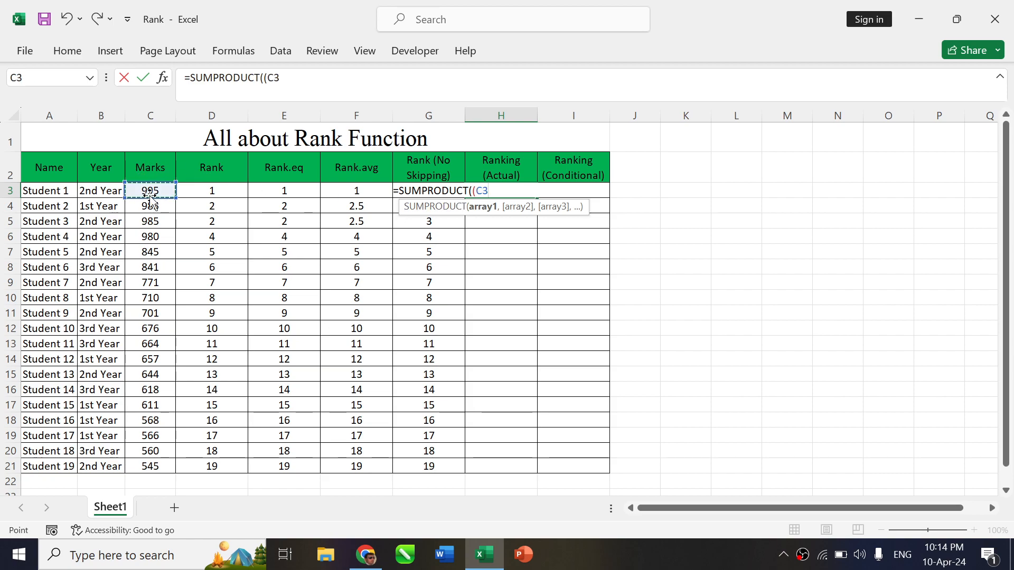
text(<=)
click(151, 191)
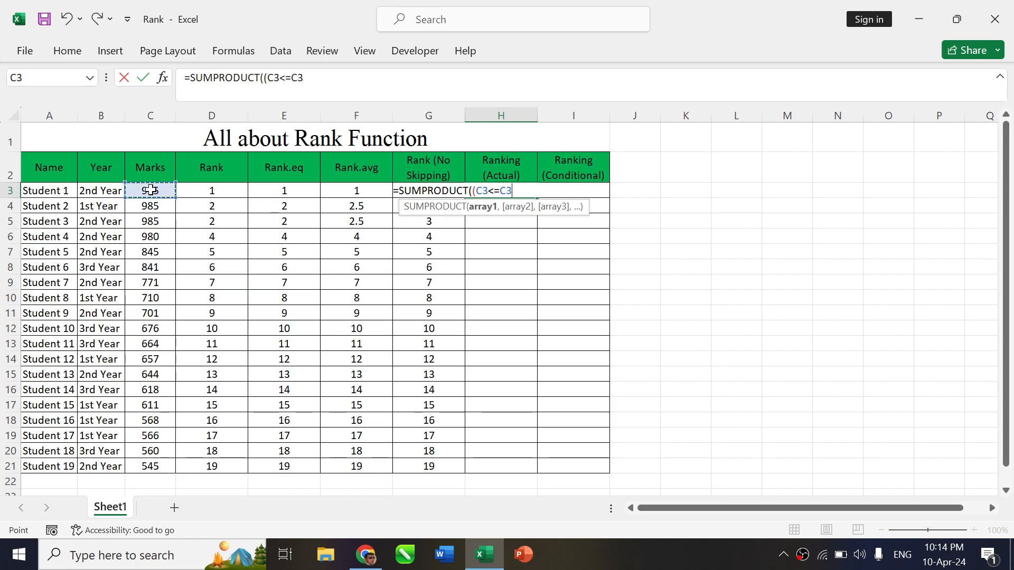
key(ctrl+shift+Down)
key(F4)
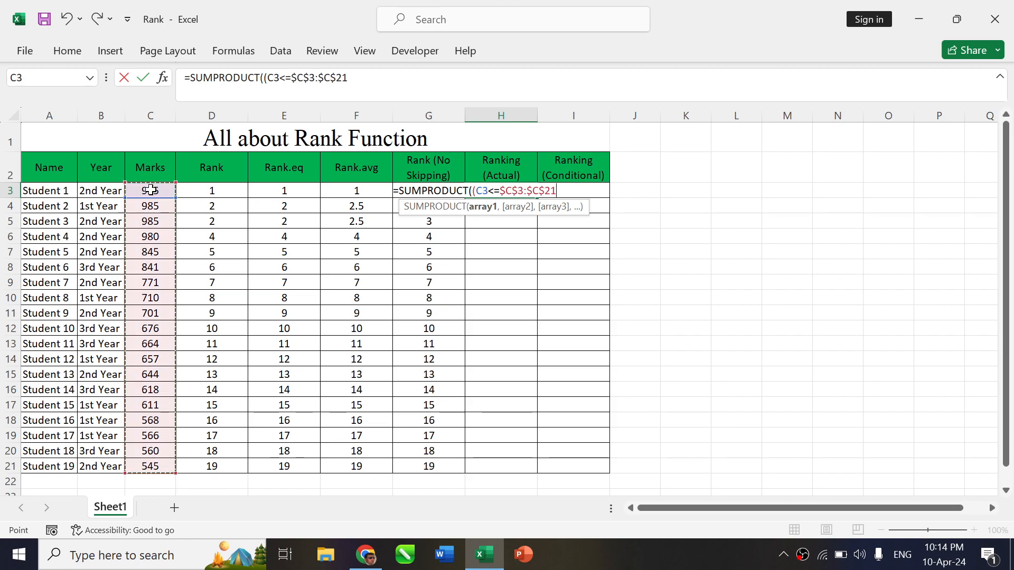
text())
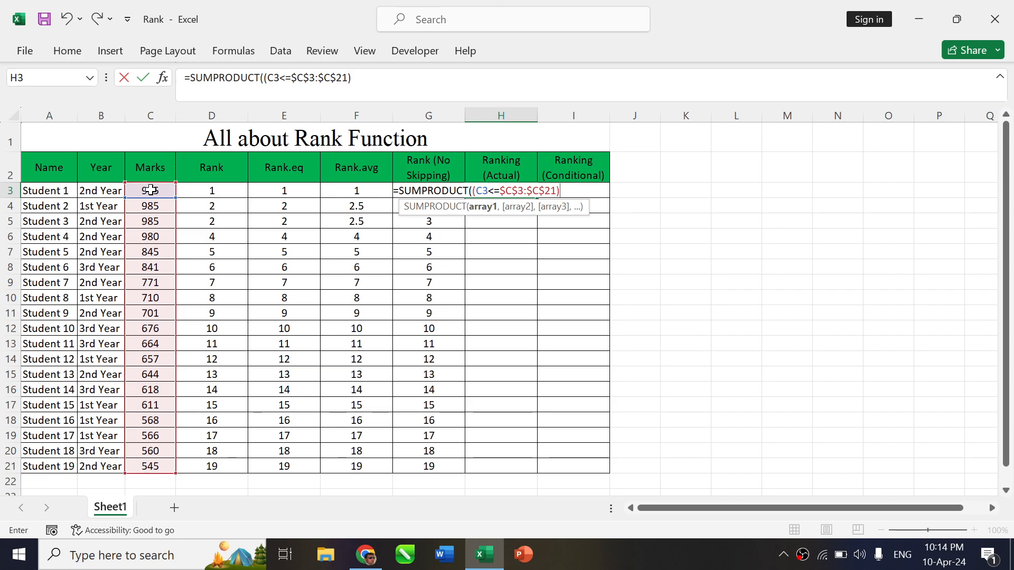
Divide the comparison in H3 by a COUNTIF whose range is the absolute reference $C$3:$C$21
text(/couni)
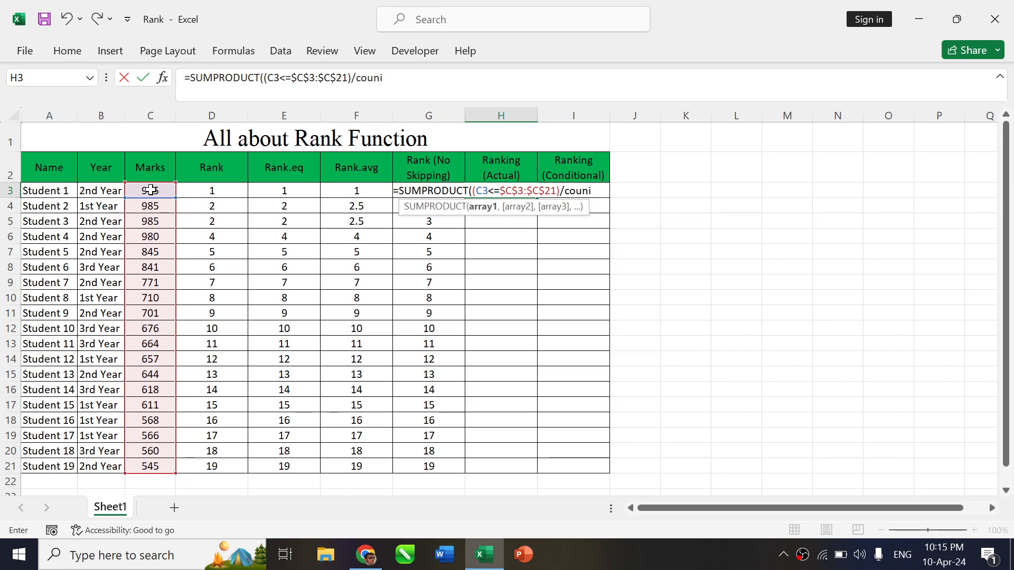
key(BackSpace)
text(tif)
key(Tab)
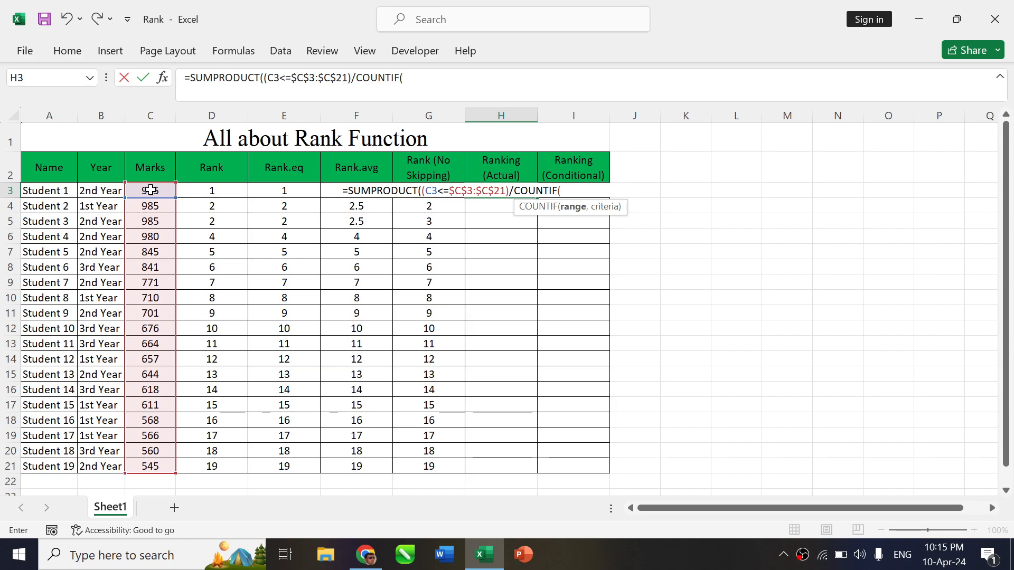
key(Left)
key(Left)
key(Left)
key(Left)
key(Left)
key(Left)
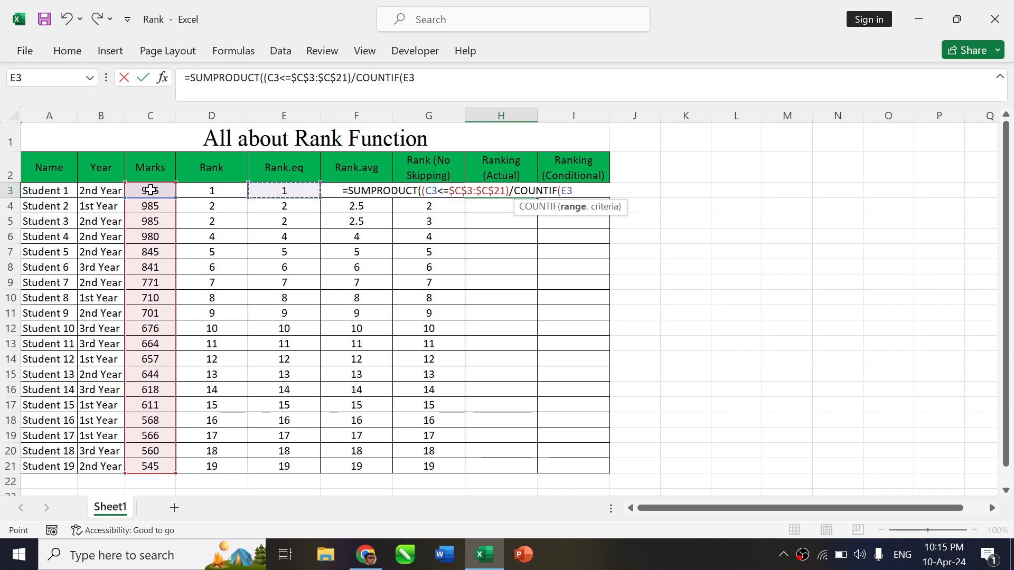
key(Right)
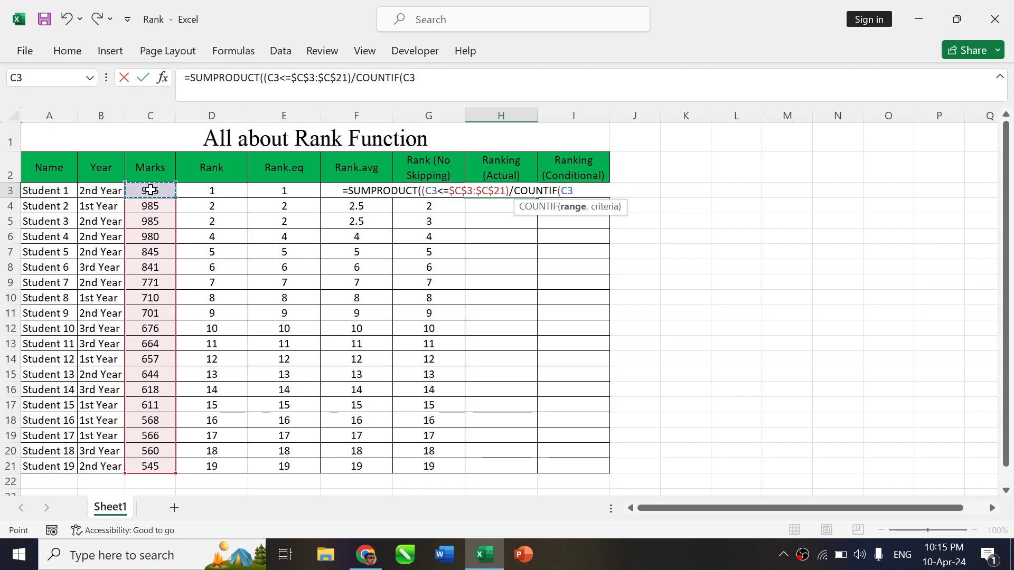
key(ctrl+shift+Down)
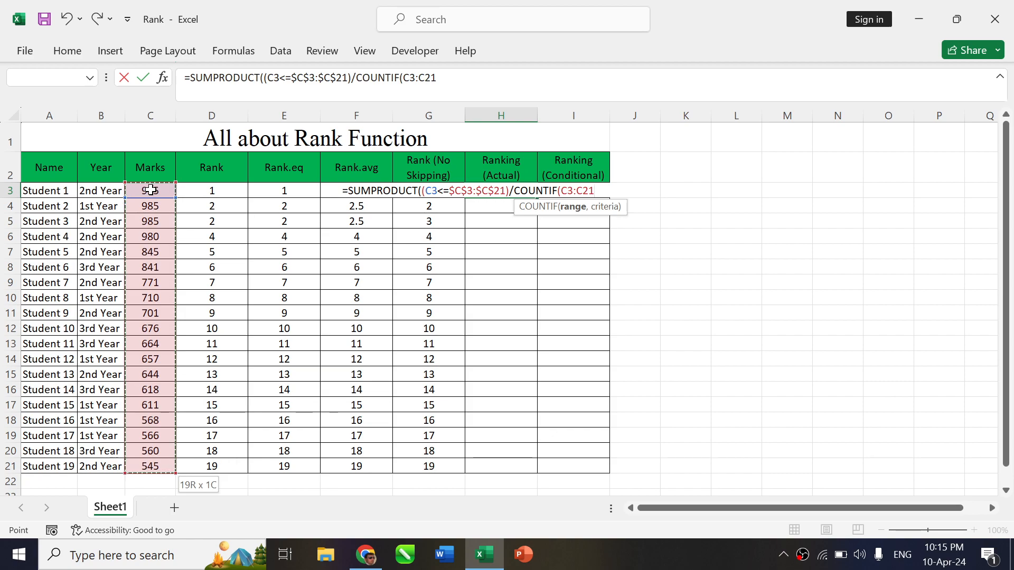
key(F4)
text(,)
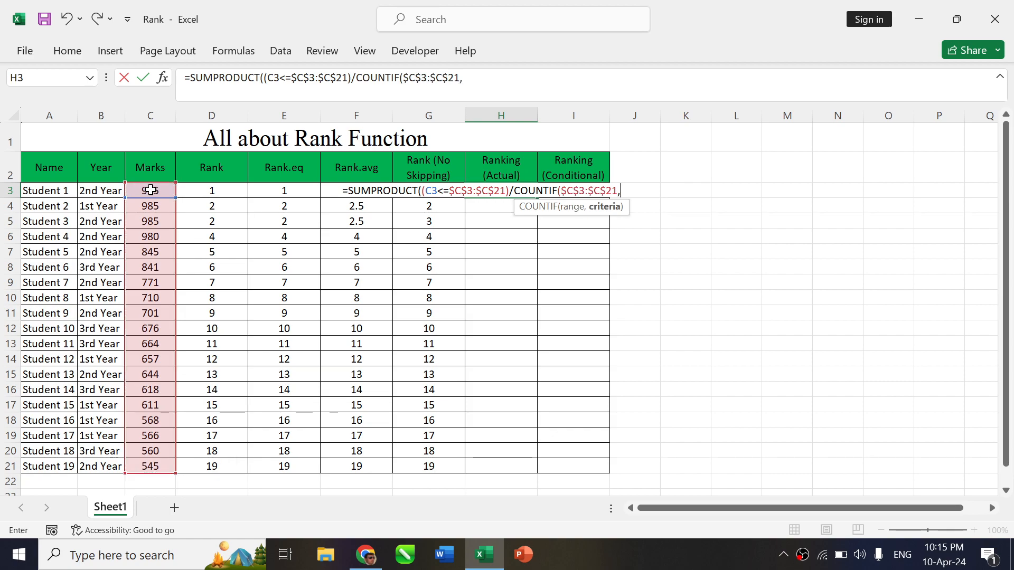
Give COUNTIF the criteria $C$3:$C$21, then close and enter the SUMPRODUCT formula in H3
click(154, 193)
key(ctrl+shift+Down)
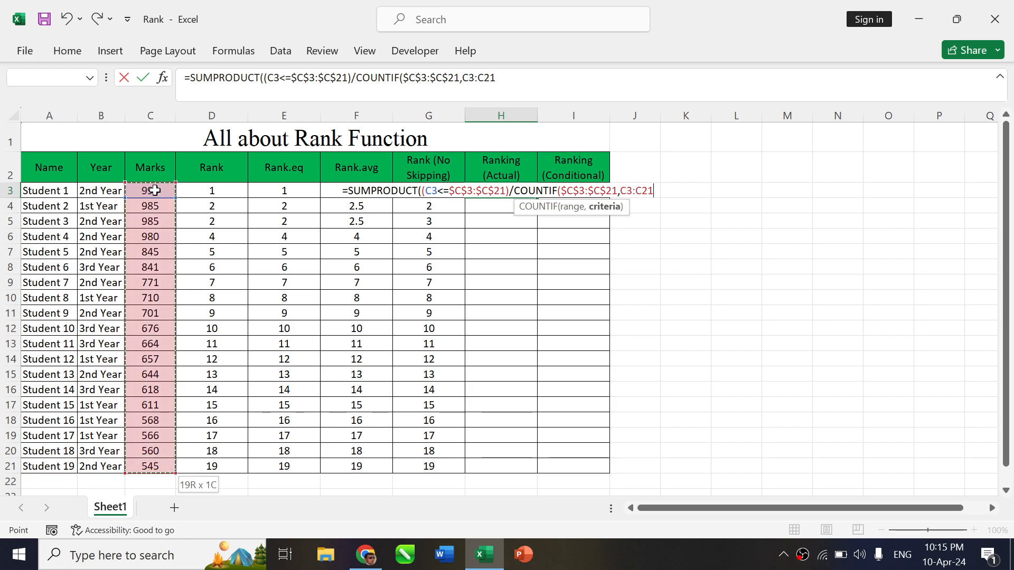
key(F4)
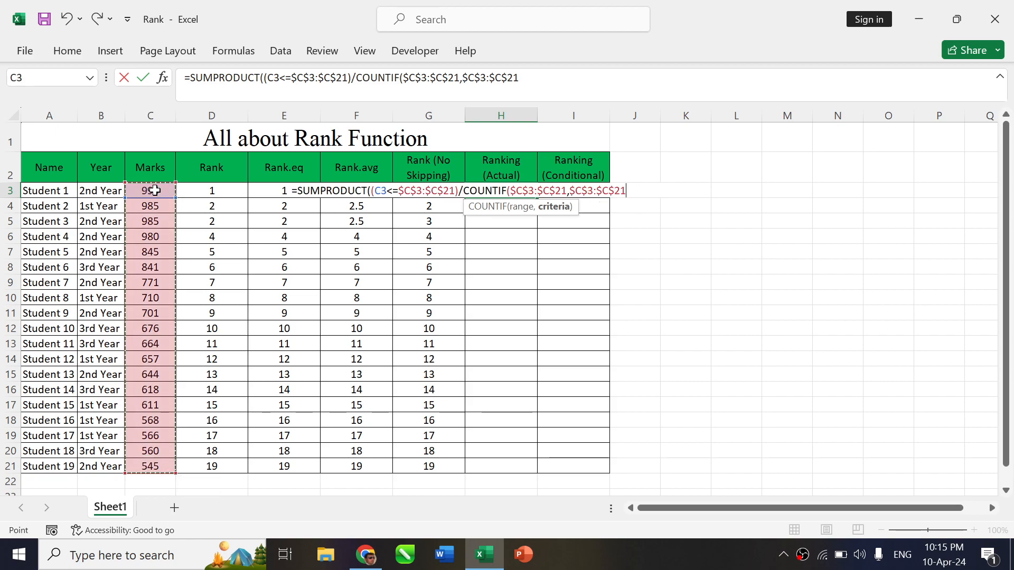
text())
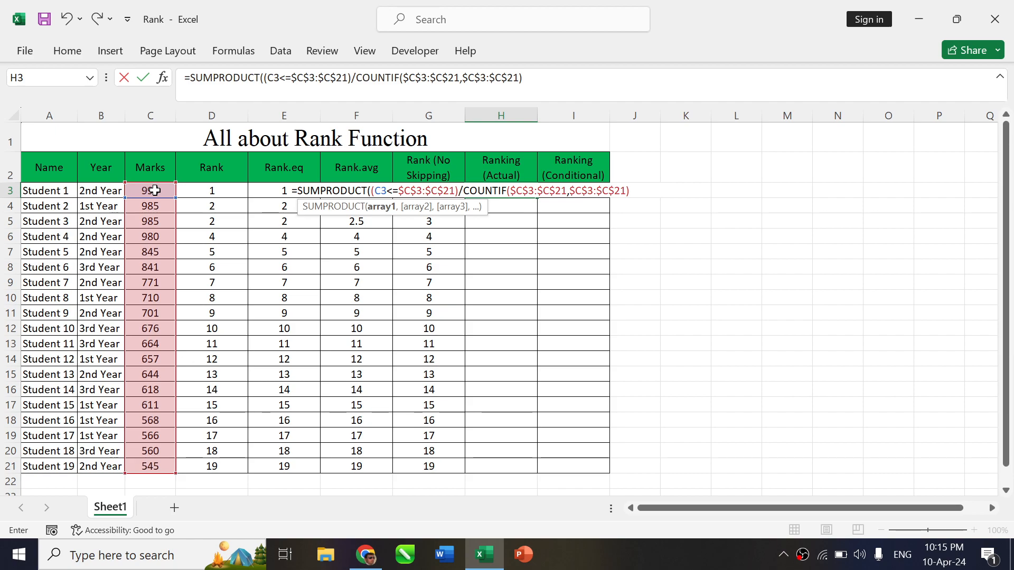
key(Return)
key(Return)
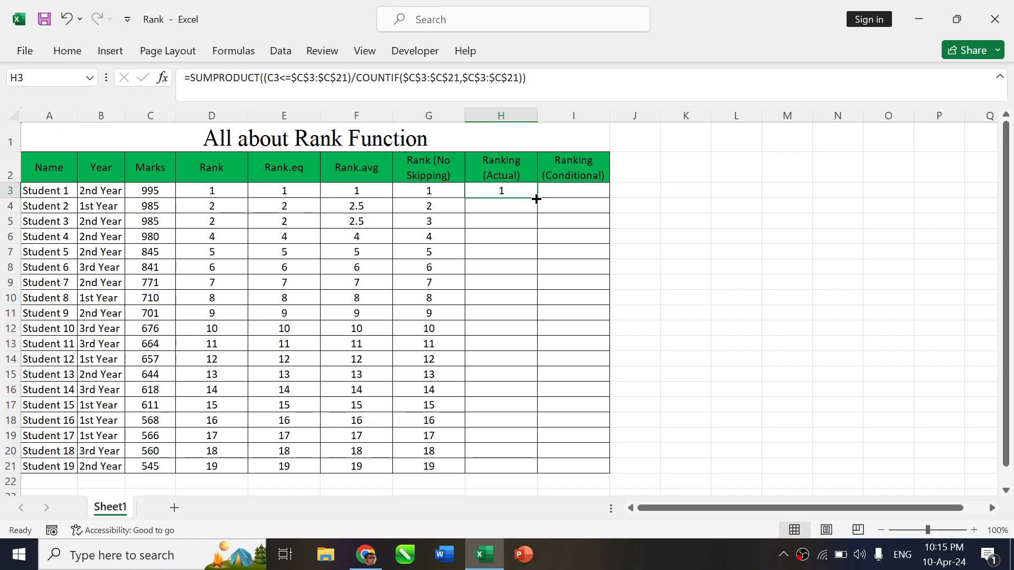
Fill the Ranking (Actual) formula from H3 down to H21
double_click(536, 199)
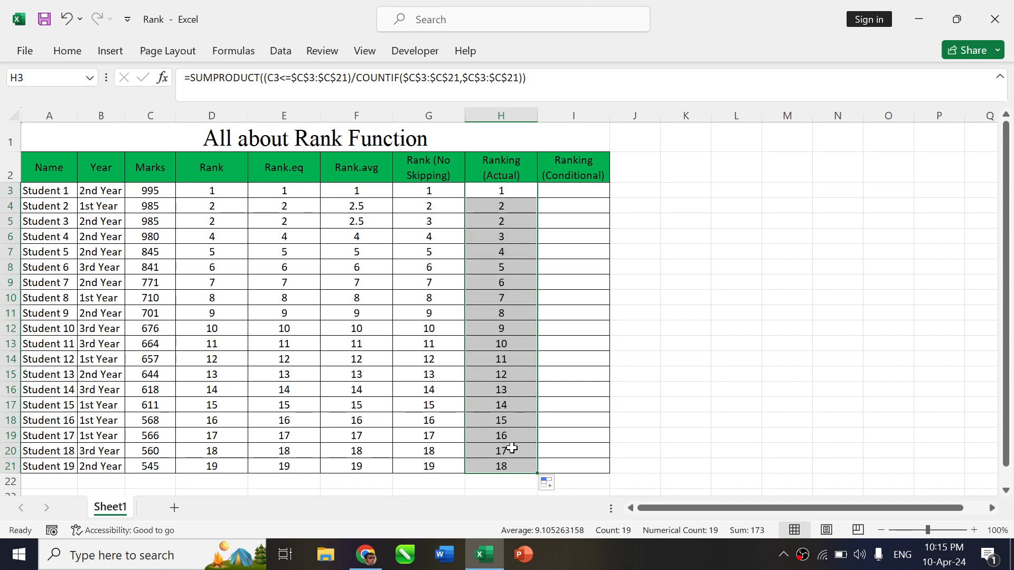
click(512, 448)
click(512, 194)
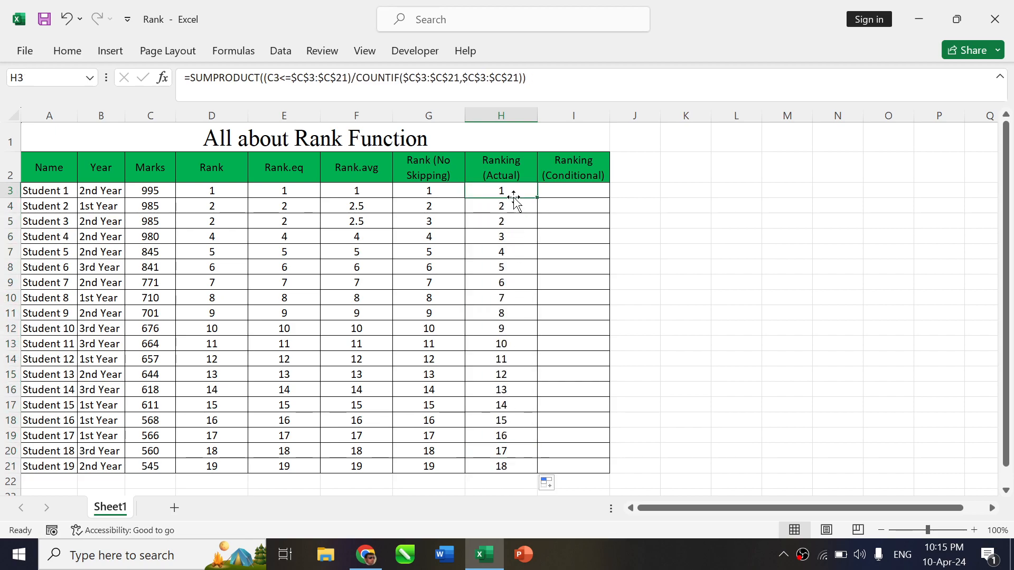
key(Down)
key(Up)
key(Up)
Hide columns D to G, from Rank through Rank (No Skipping)
drag(207, 111, 421, 129)
right_click(429, 115)
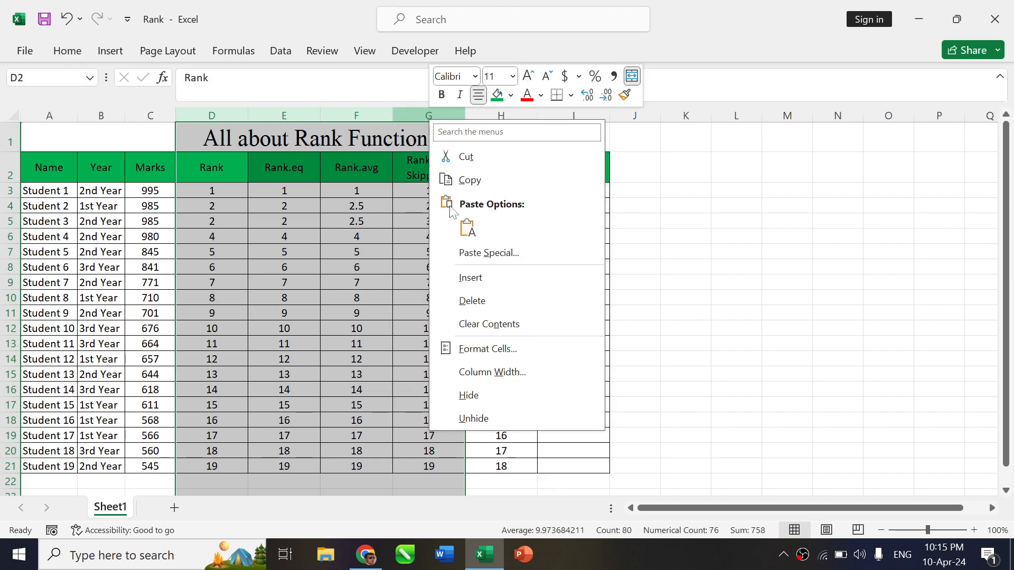
click(472, 399)
Compare the marks of Students 2 to 4 in column C with their Ranking (Actual) values
click(216, 197)
key(Left)
click(216, 197)
key(Left)
key(Down)
key(Down)
key(Up)
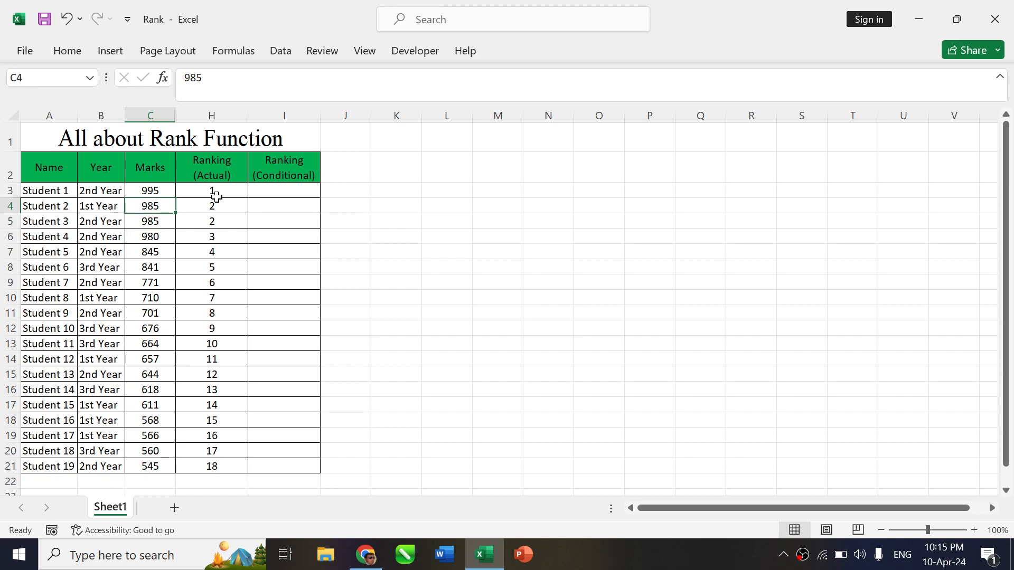
key(Right)
key(Down)
key(Down)
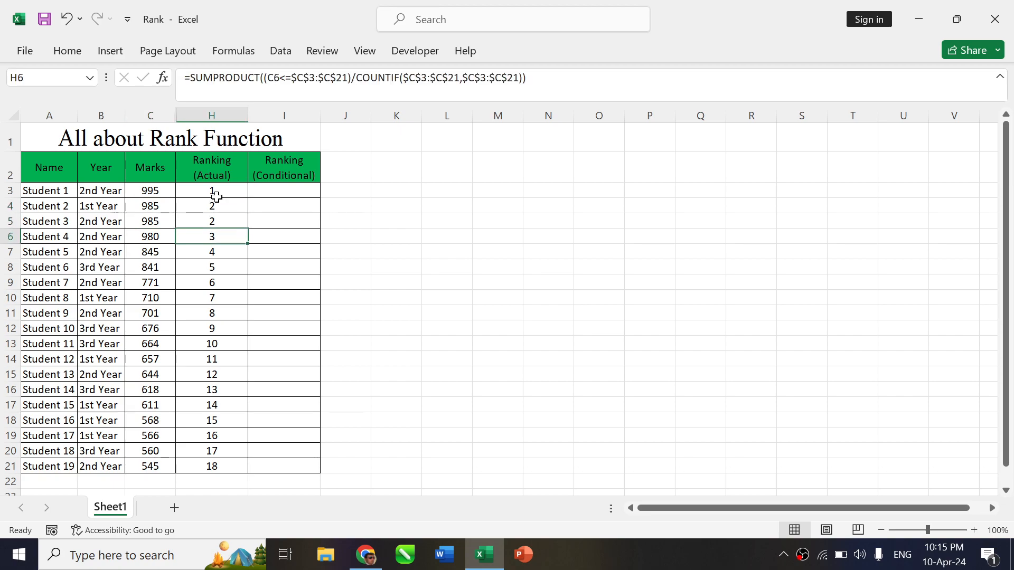
key(Left)
key(Right)
key(Left)
key(Right)
key(Left)
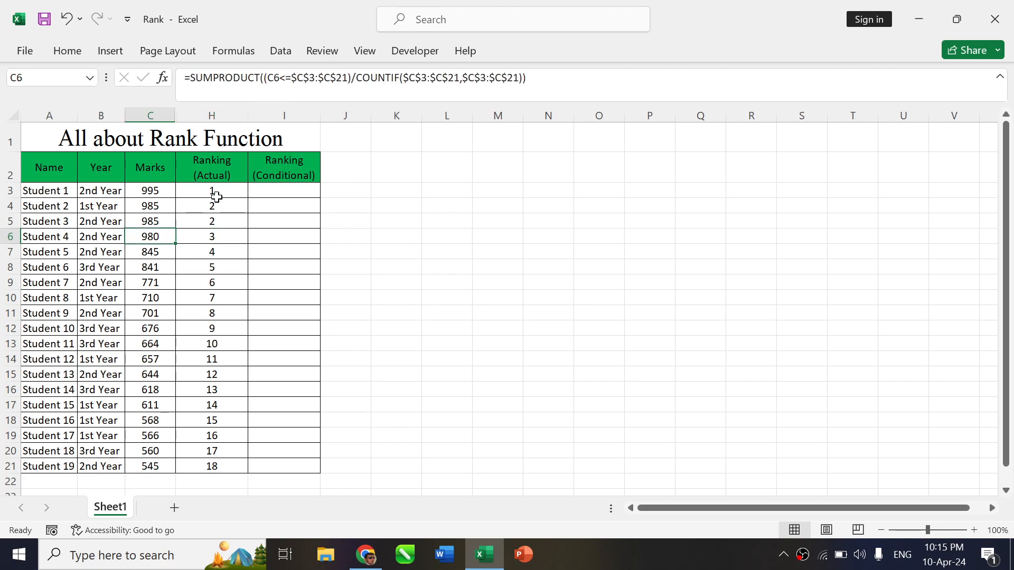
key(Right)
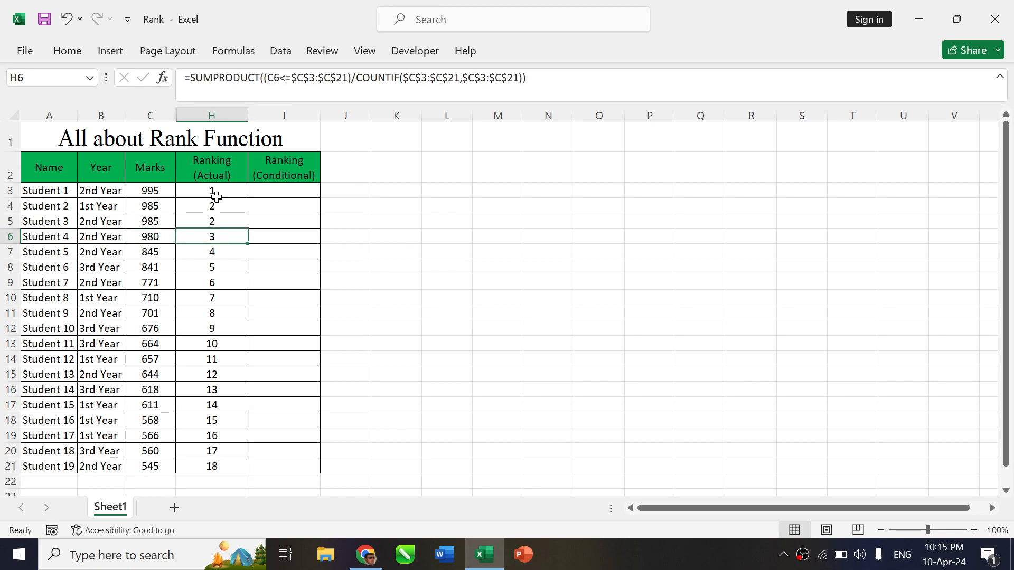
Set Student 4's mark in C6 to 985
key(Left)
text(985)
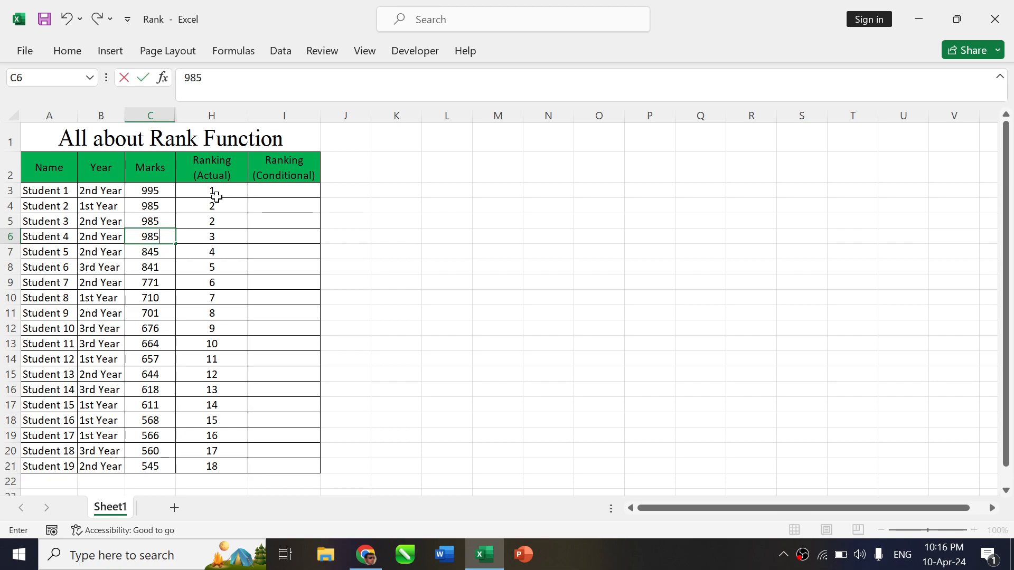
key(Return)
Examine the recalculated Ranking (Actual) values from Student 4 down column H to check that no rank is skipped
key(Up)
key(Right)
key(Down)
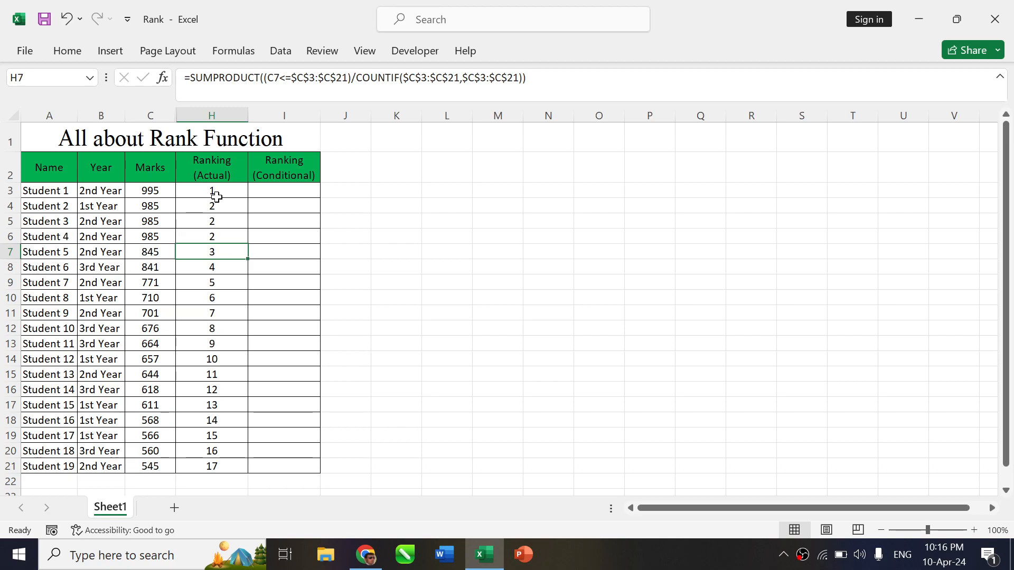
key(Down)
key(Down)
key(Down)
key(Down)
key(Down)
key(Down)
key(Down)
key(Down)
key(Down)
key(Down)
key(Down)
key(Down)
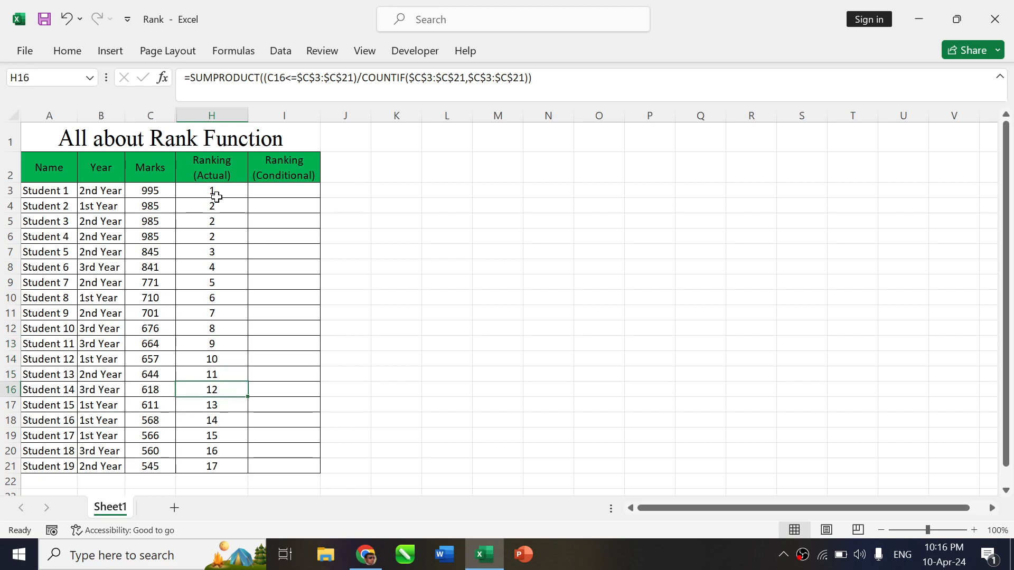
key(Down)
key(Down)
key(Down)
key(Up)
key(Up)
key(ctrl+Up)
key(ctrl+Up)
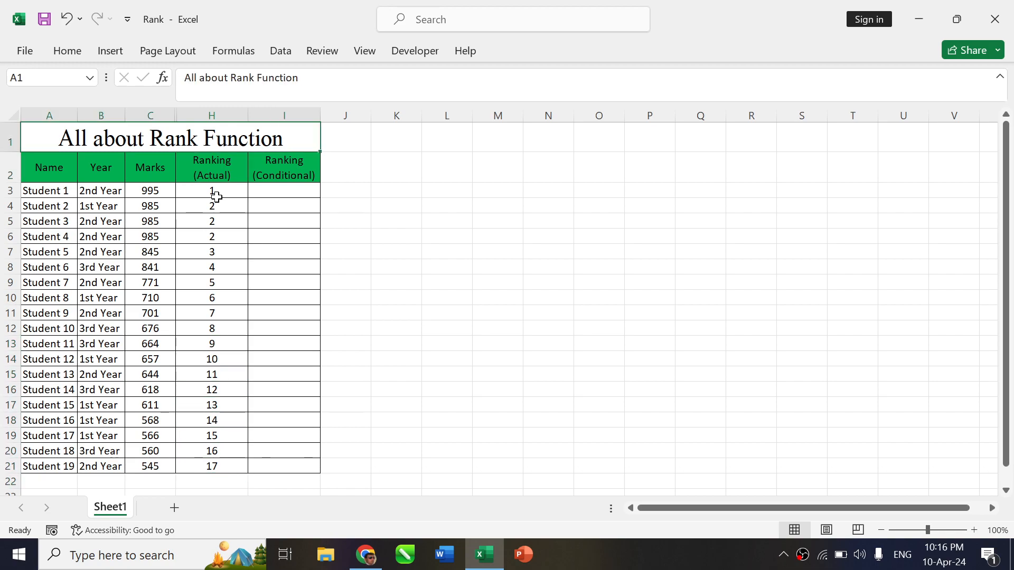
Review the Ranking (Actual) values of the first five students in H3:H7 beside the empty Ranking (Conditional) column
key(Down)
key(Down)
key(Down)
key(Right)
key(Right)
key(Up)
key(Right)
key(Right)
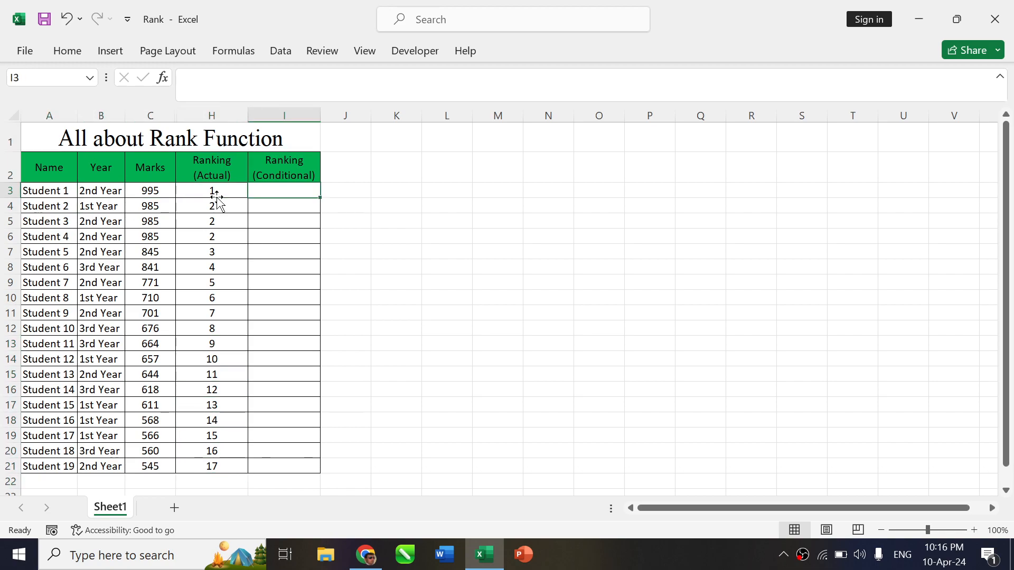
key(Left)
key(Down)
key(Down)
key(Down)
key(Down)
key(Up)
key(Up)
key(Up)
key(Up)
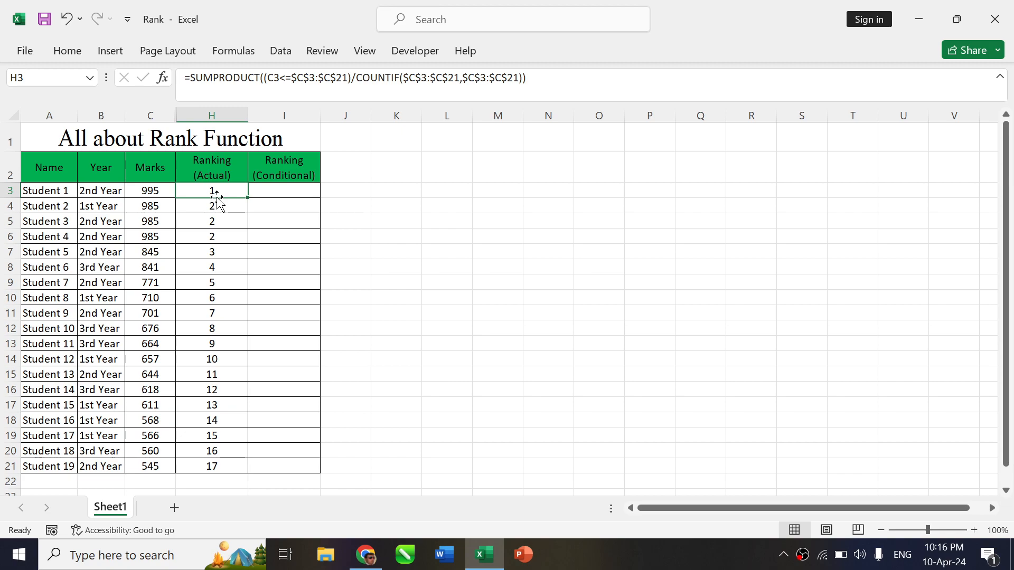
key(Right)
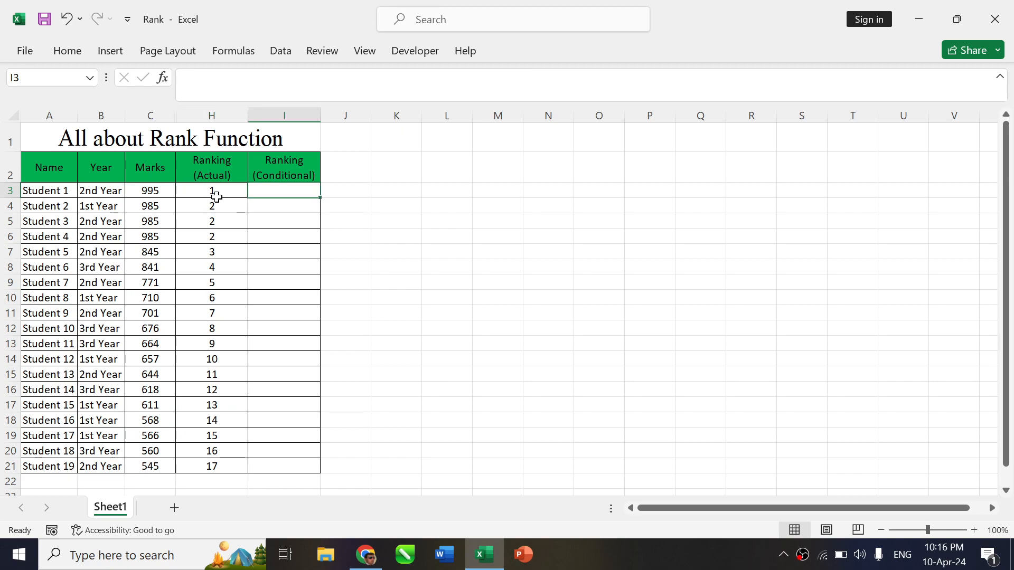
click(217, 191)
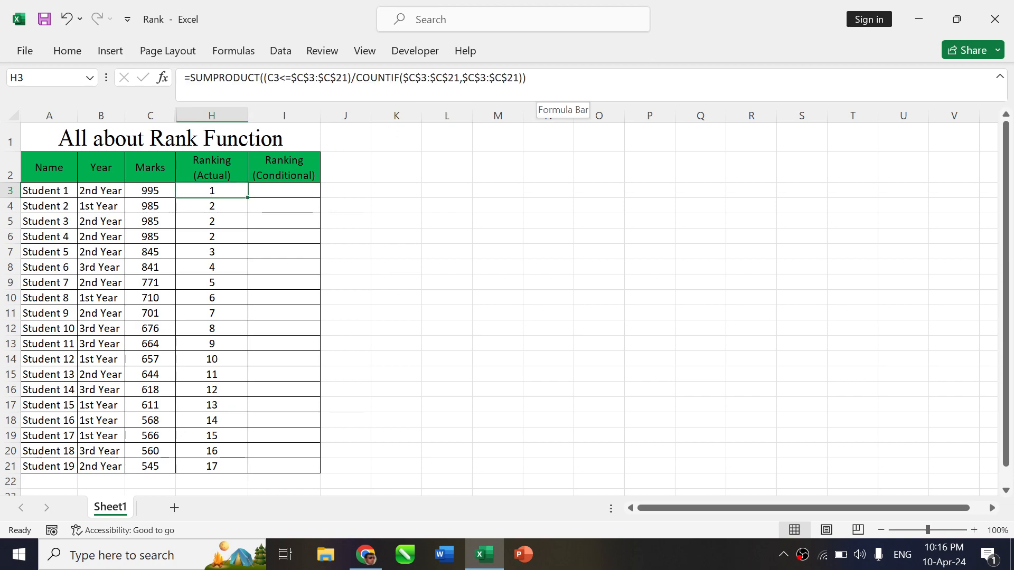
click(537, 88)
drag(529, 80, 264, 79)
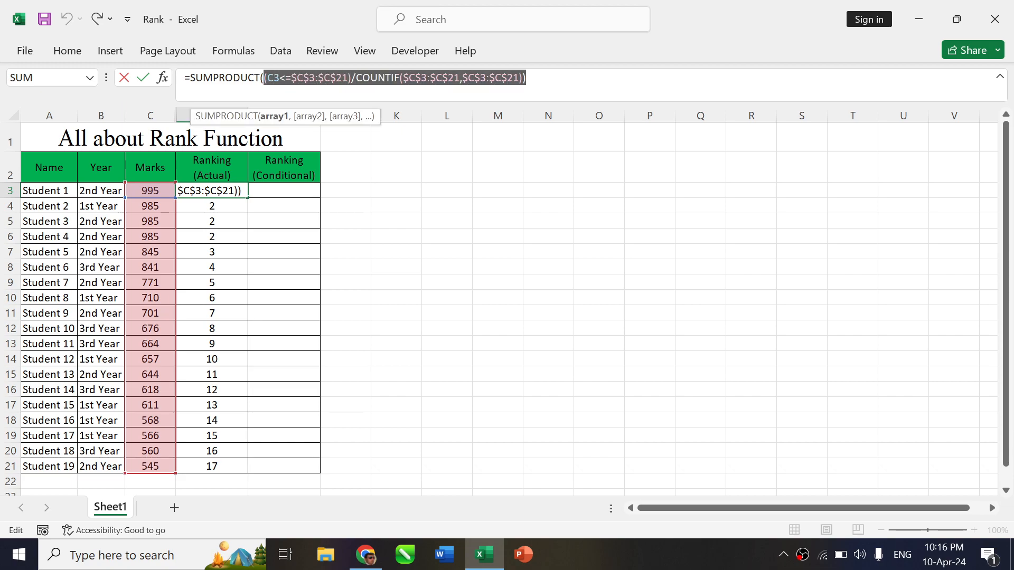
click(285, 197)
key(Escape)
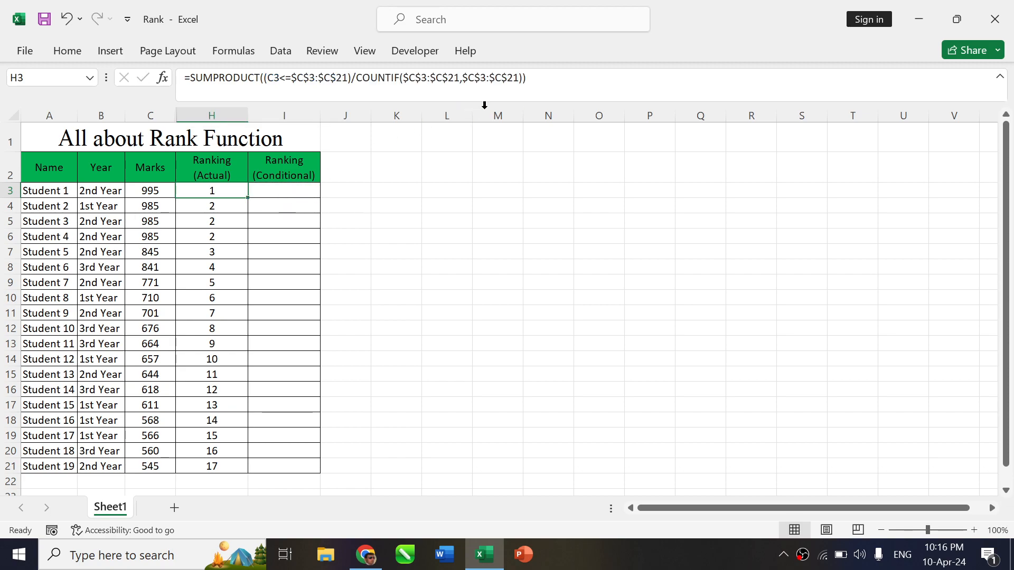
Copy the Ranking (Actual) formula from H3 into I3, the first Ranking (Conditional) cell
drag(527, 79, 184, 78)
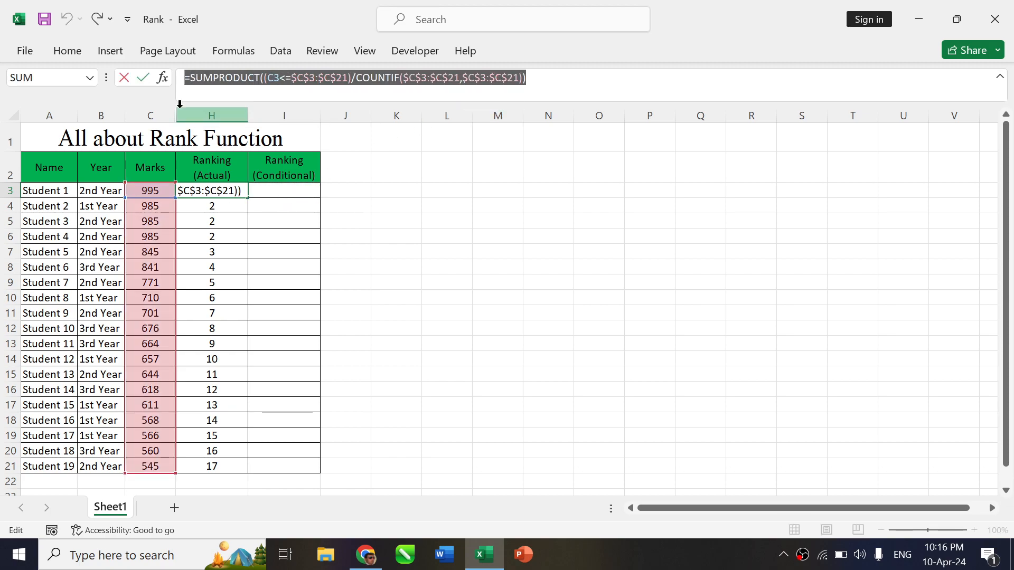
key(Escape)
click(281, 192)
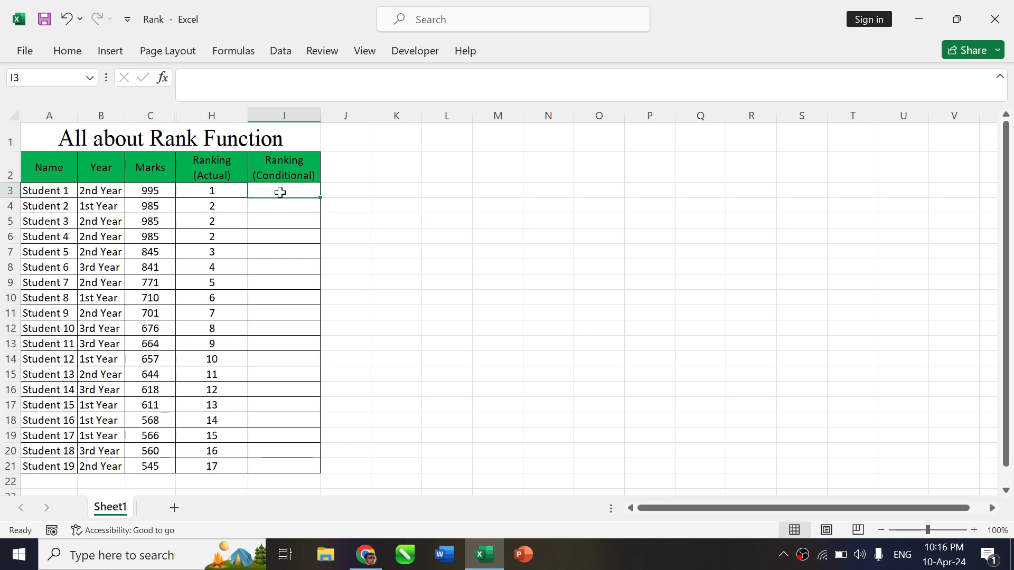
click(334, 90)
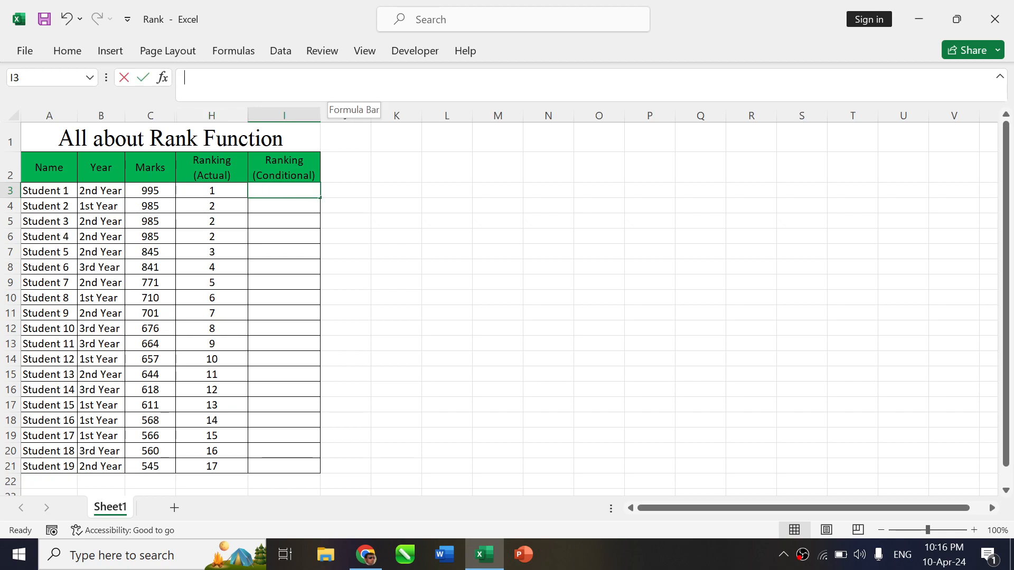
key(ctrl+v)
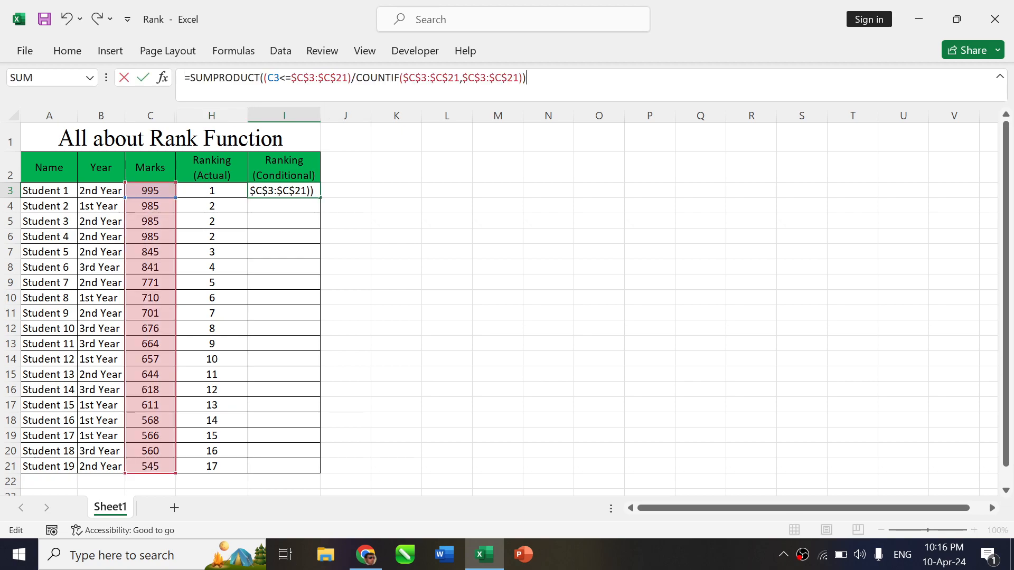
Remove the SUMPRODUCT wrapper and its closing parenthesis from the I3 formula, leaving (C3<=$C$3:$C$21)/COUNTIF($C$3:$C$21,$C$3:$C$21)
click(264, 78)
key(BackSpace)
key(BackSpace)
key(BackSpace)
key(BackSpace)
key(BackSpace)
key(BackSpace)
key(BackSpace)
key(BackSpace)
key(BackSpace)
key(BackSpace)
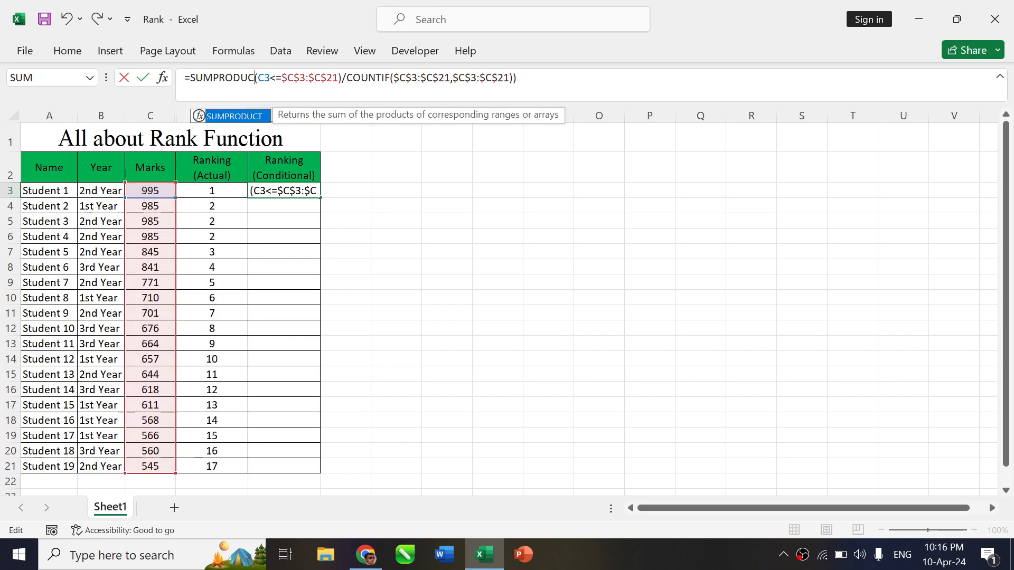
key(BackSpace)
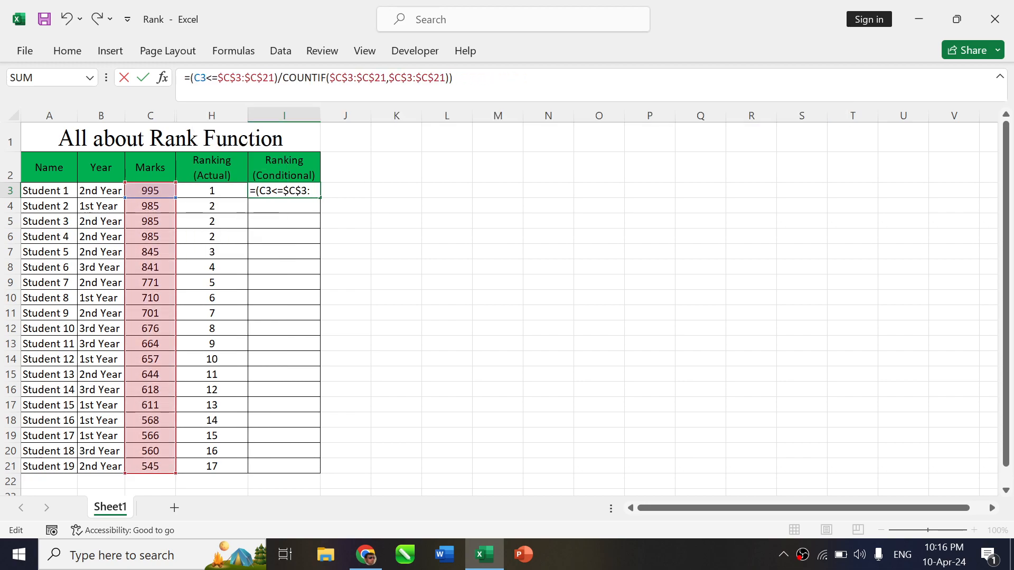
click(455, 79)
key(BackSpace)
Insert the year condition *(B3=$B$3:$B$21) after the marks comparison in the I3 formula
click(278, 78)
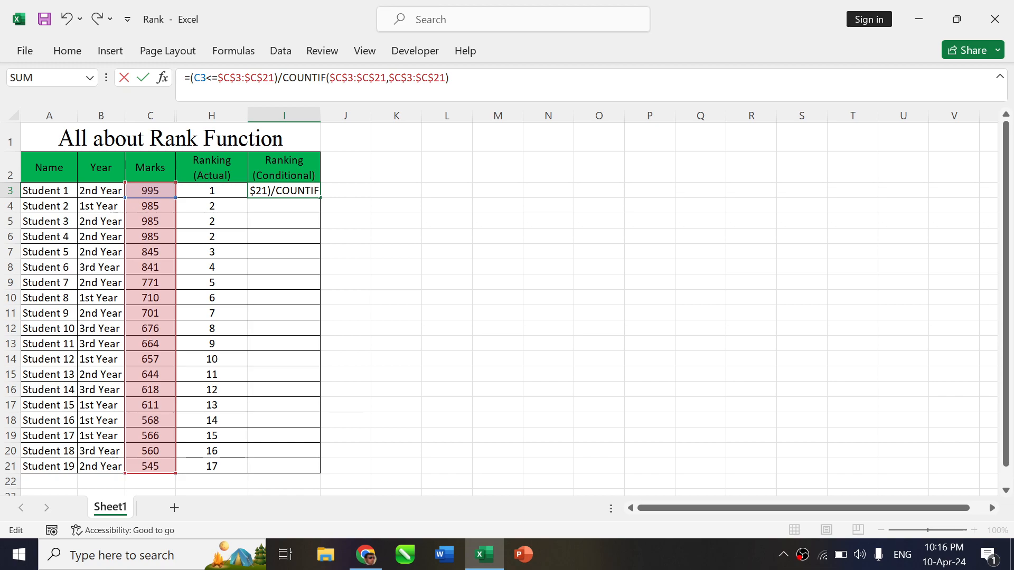
text(*()
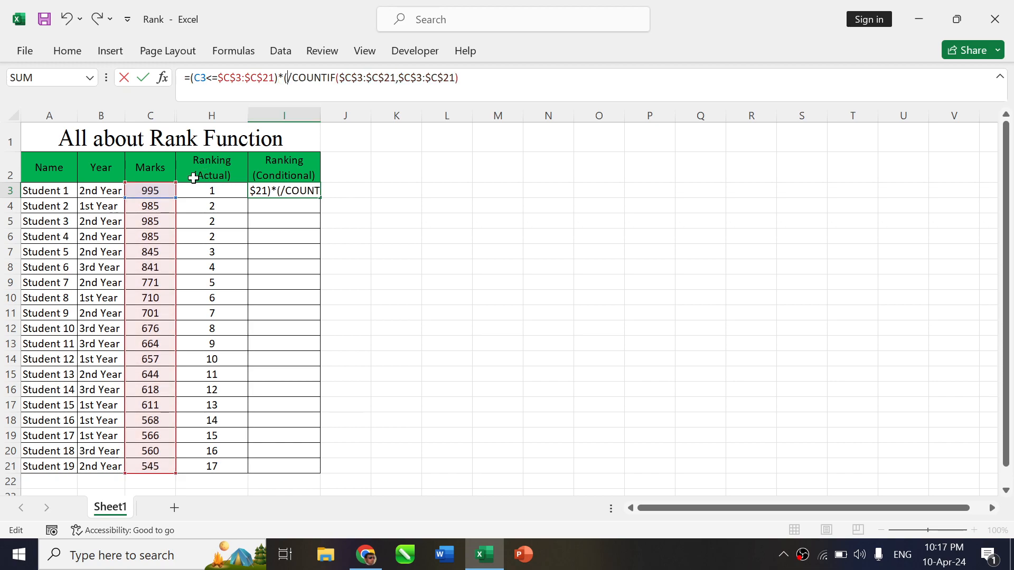
click(103, 192)
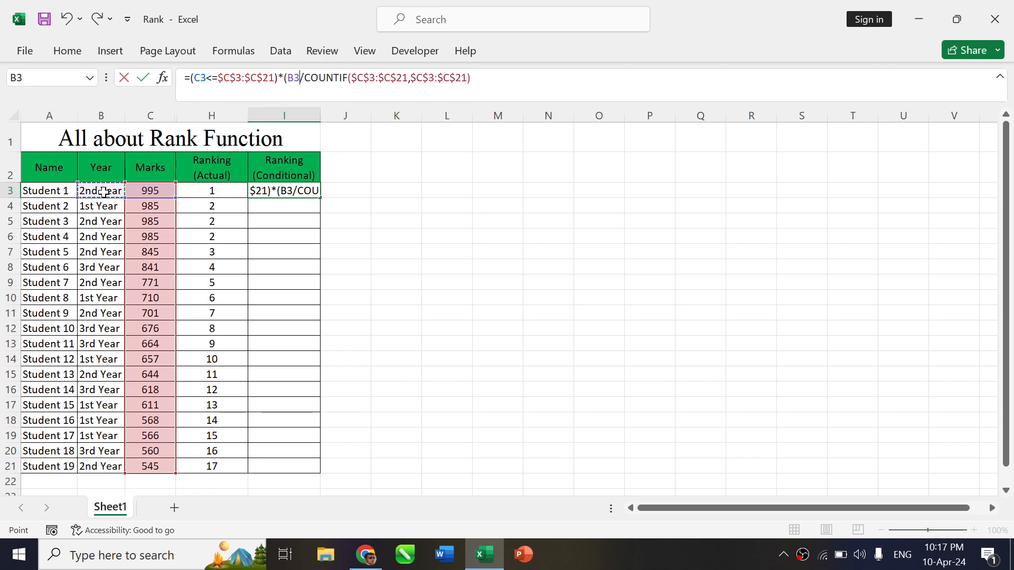
text(=)
click(103, 192)
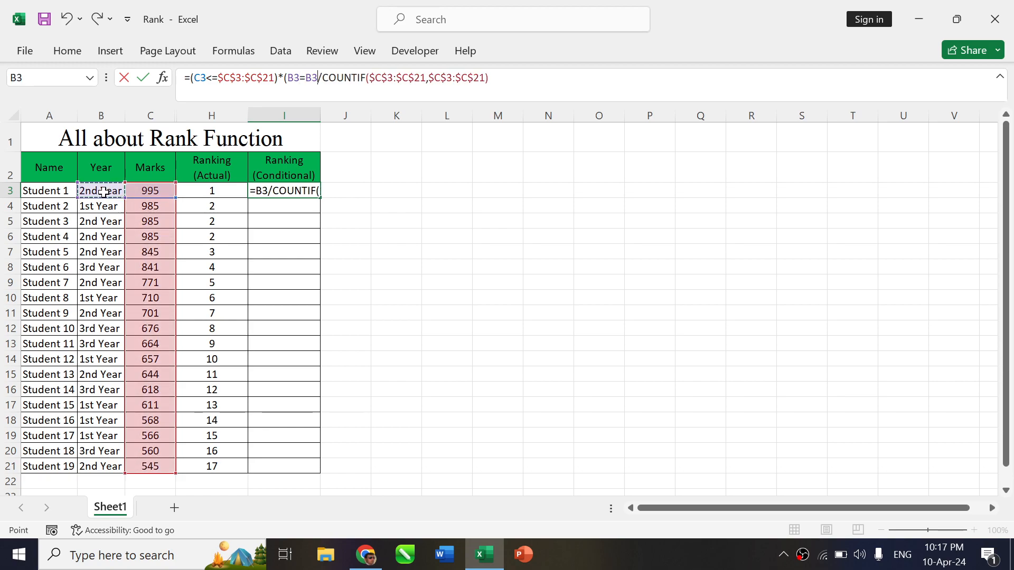
key(ctrl+shift+Down)
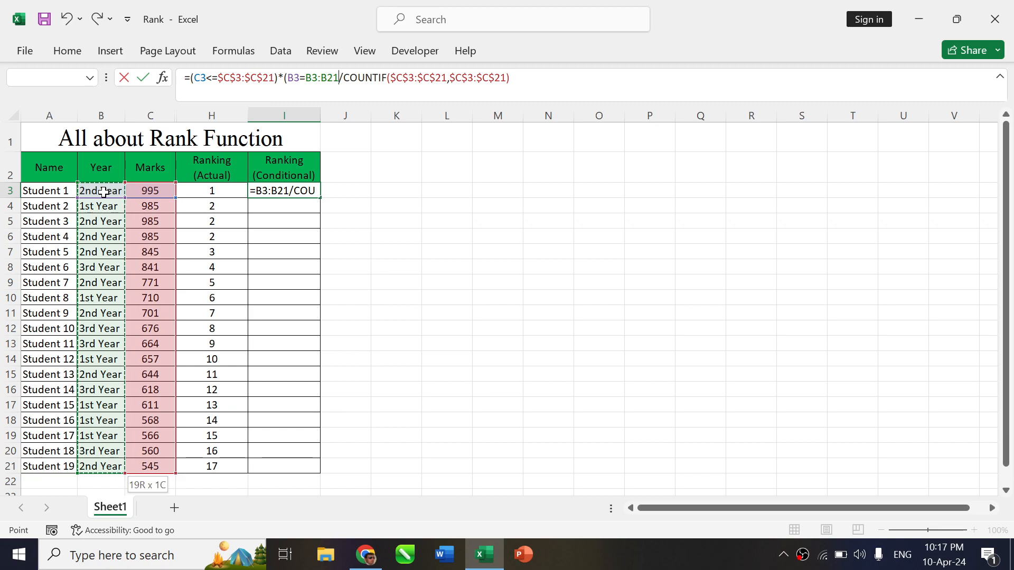
key(F4)
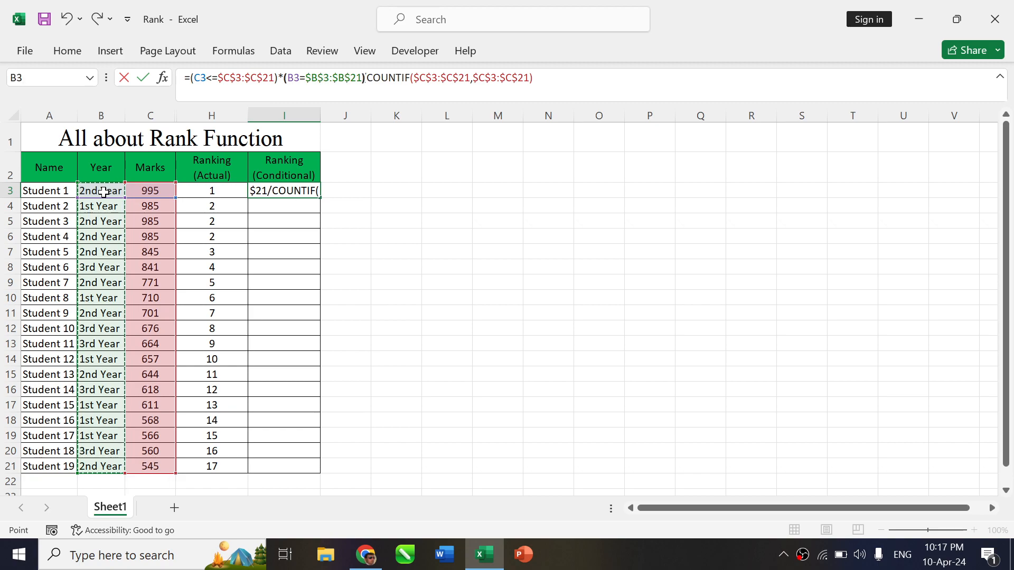
text())
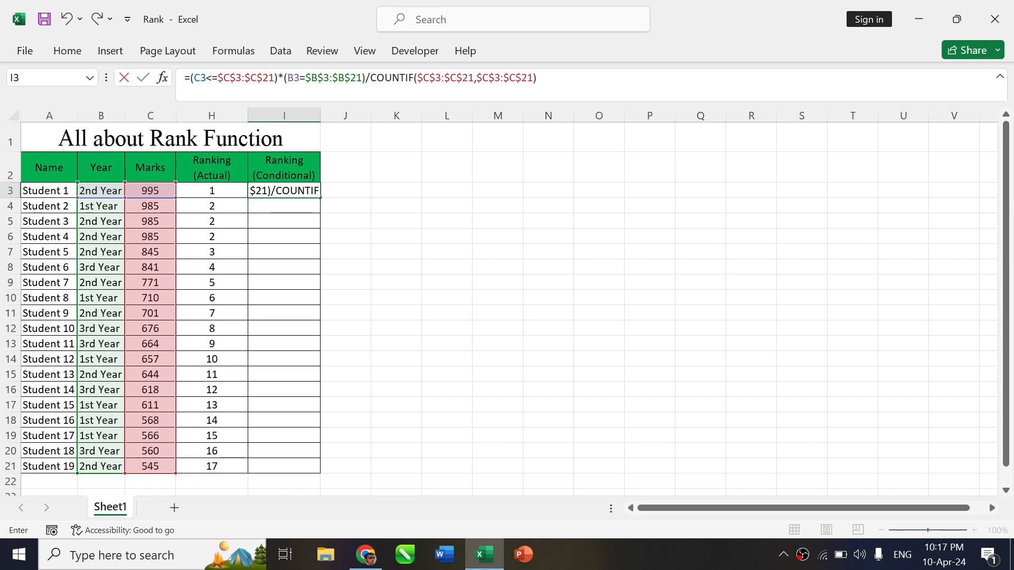
Change COUNTIF to COUNTIFS in the I3 formula, add the criteria pair $B$3:$B$21,B3 and enter the formula
click(414, 79)
text(s)
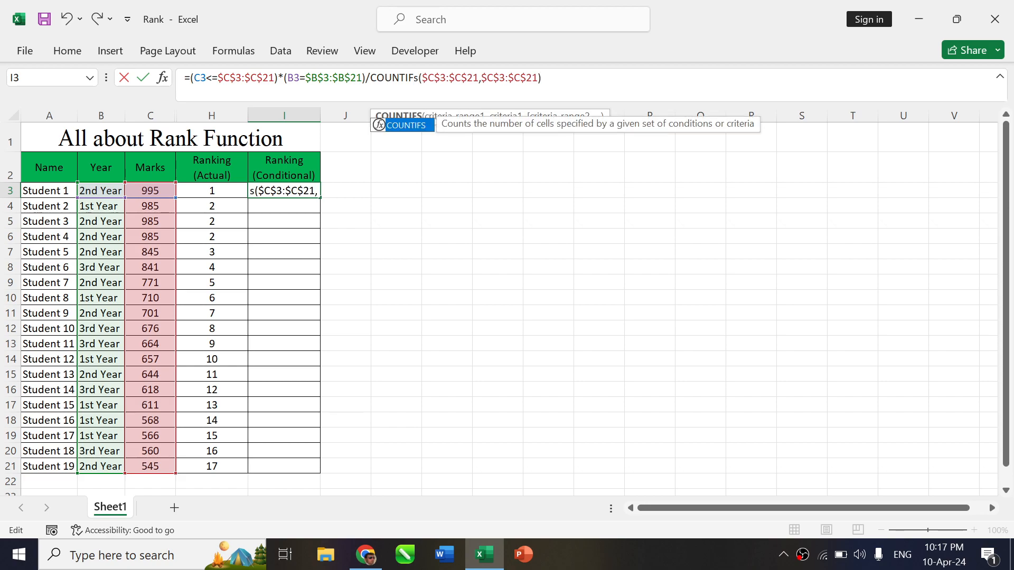
key(Right)
key(Right)
key(Right)
key(Right)
key(Right)
key(Right)
key(Right)
key(Right)
key(Right)
key(Right)
key(Right)
key(Right)
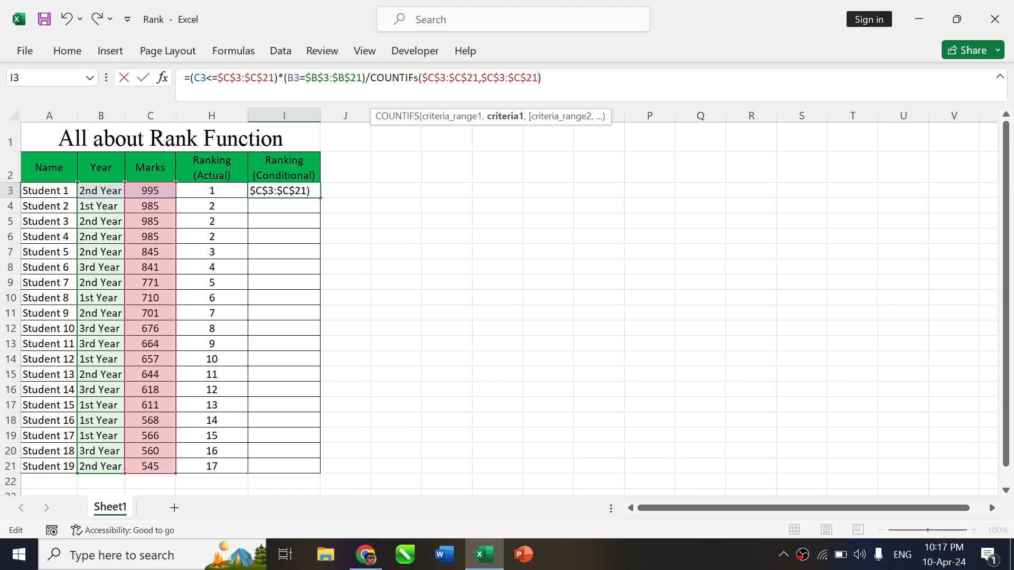
text(,)
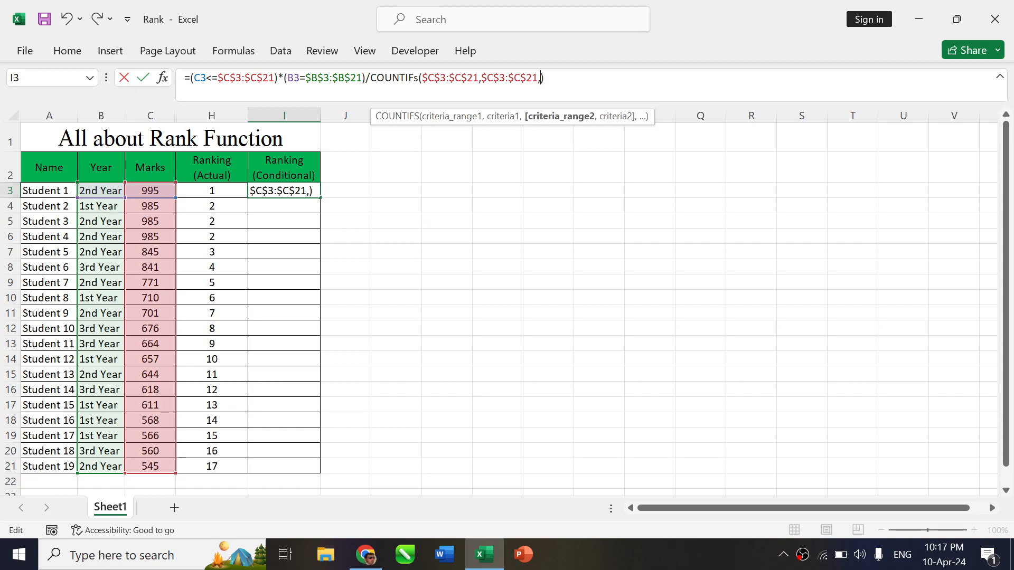
click(110, 192)
key(ctrl+shift+Down)
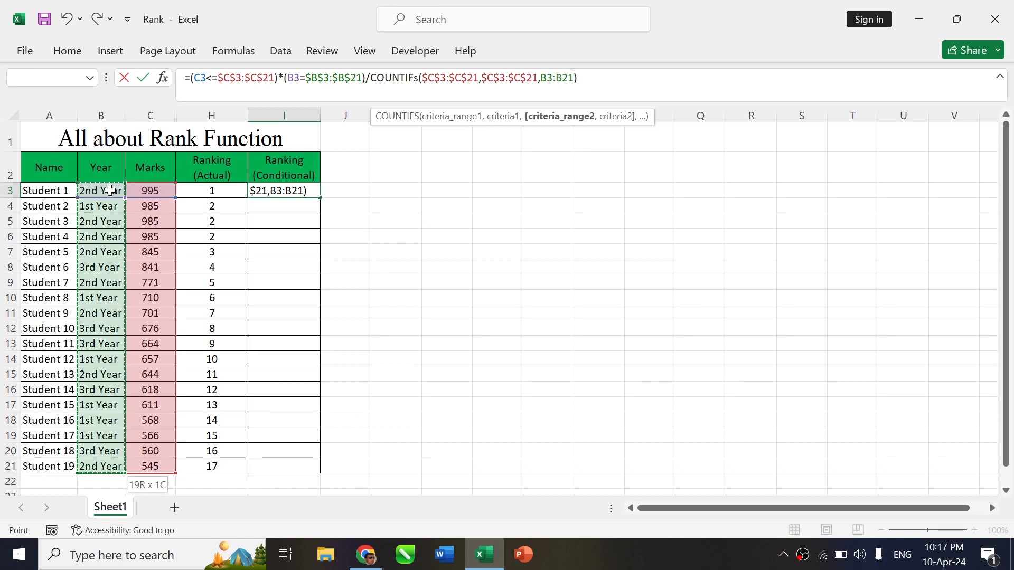
key(F4)
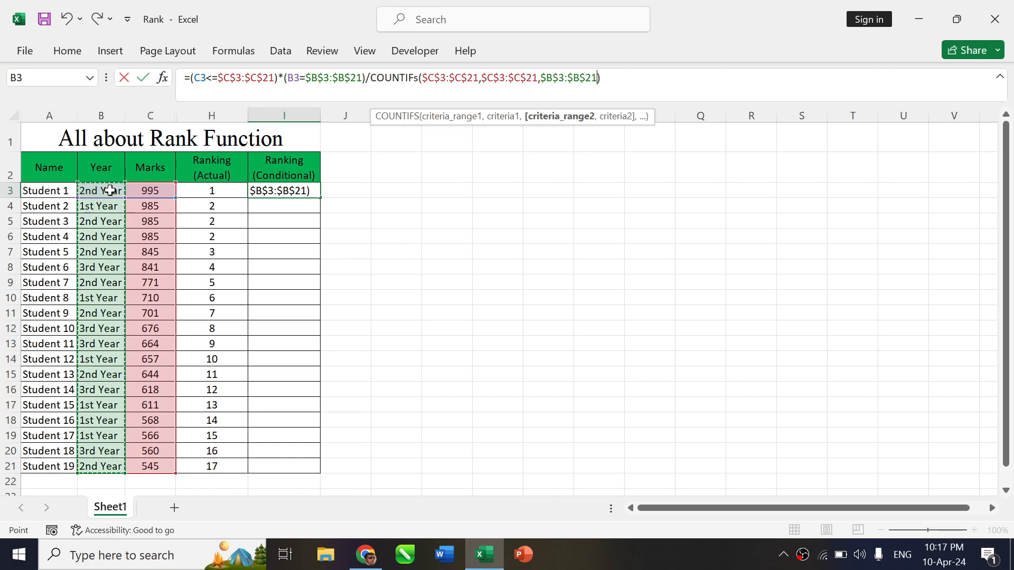
text(,)
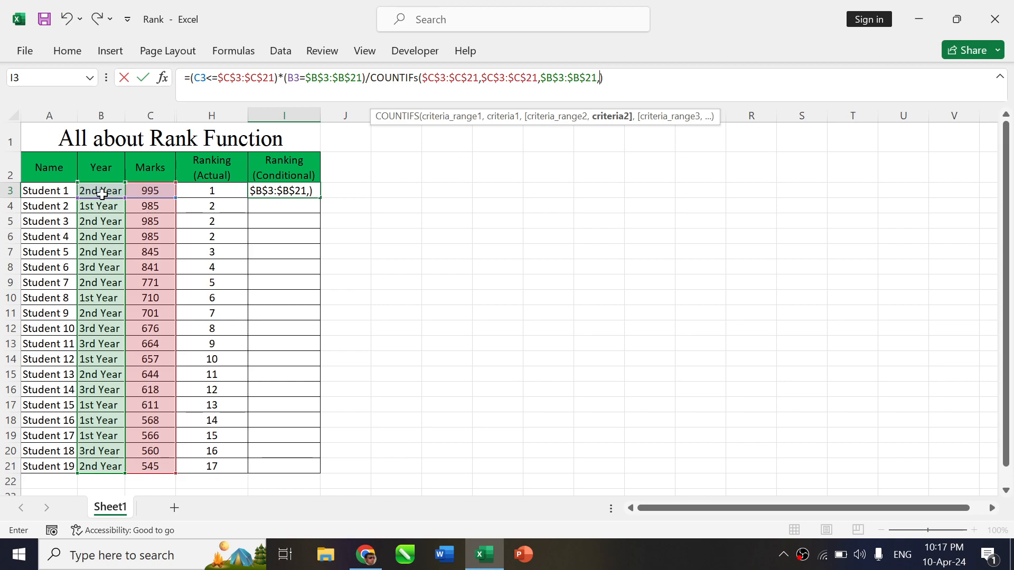
click(104, 193)
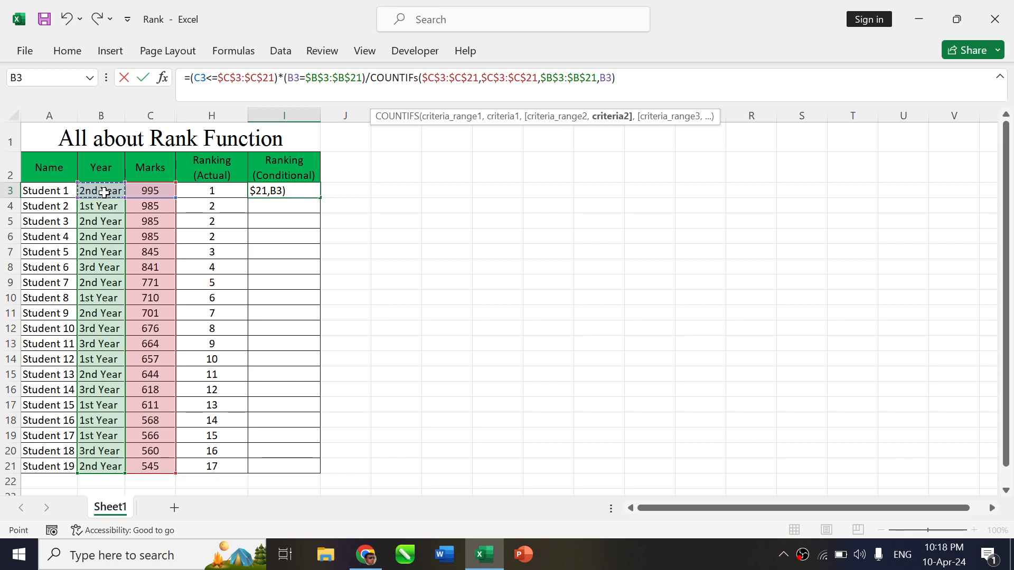
key(Return)
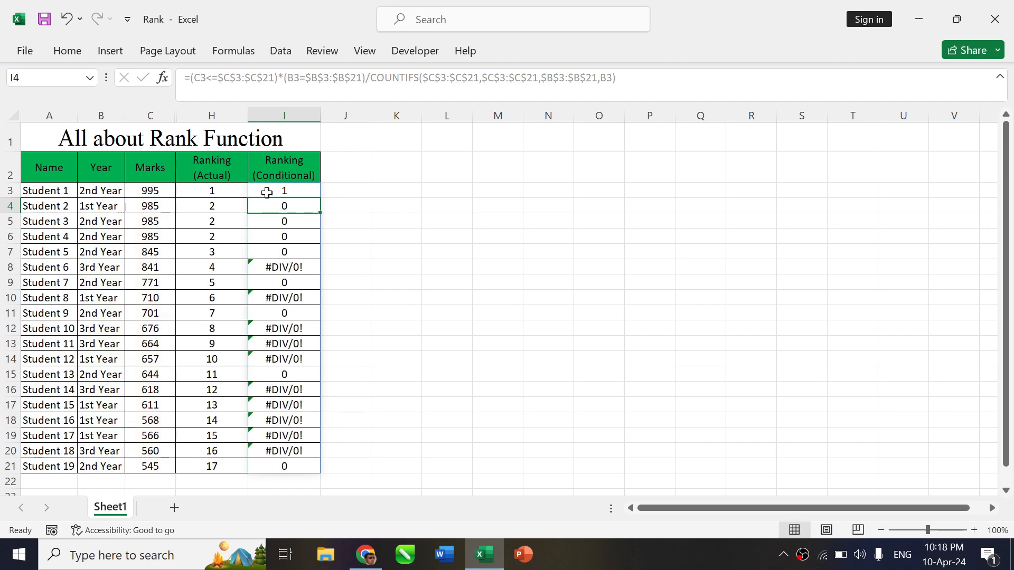
Examine the results of the conditional ranking formula from I3 down the first several students
click(292, 192)
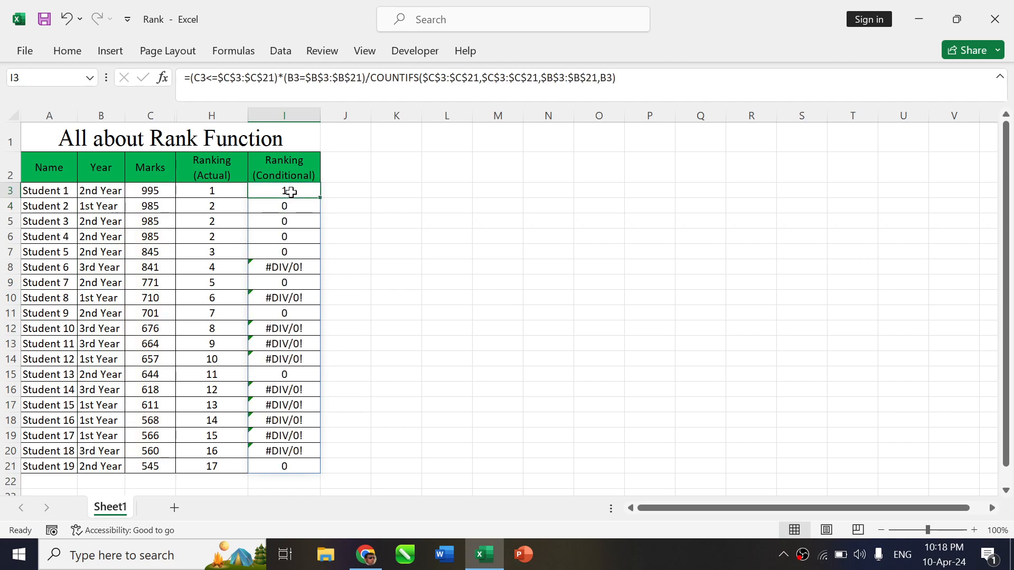
key(Down)
key(Down)
key(Down)
key(Down)
key(Down)
key(Down)
key(Down)
key(Up)
key(Up)
key(Up)
key(Up)
key(Up)
key(Up)
key(Up)
Wrap the I3 formula in IFERROR with 0 as the value for errors
click(189, 78)
text(iferr)
key(Tab)
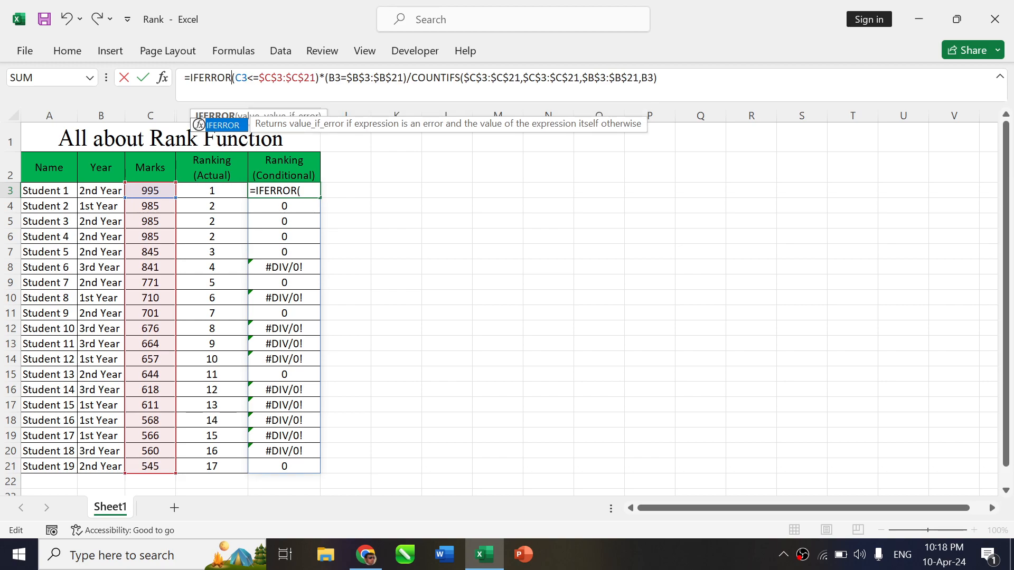
key(End)
text(,)
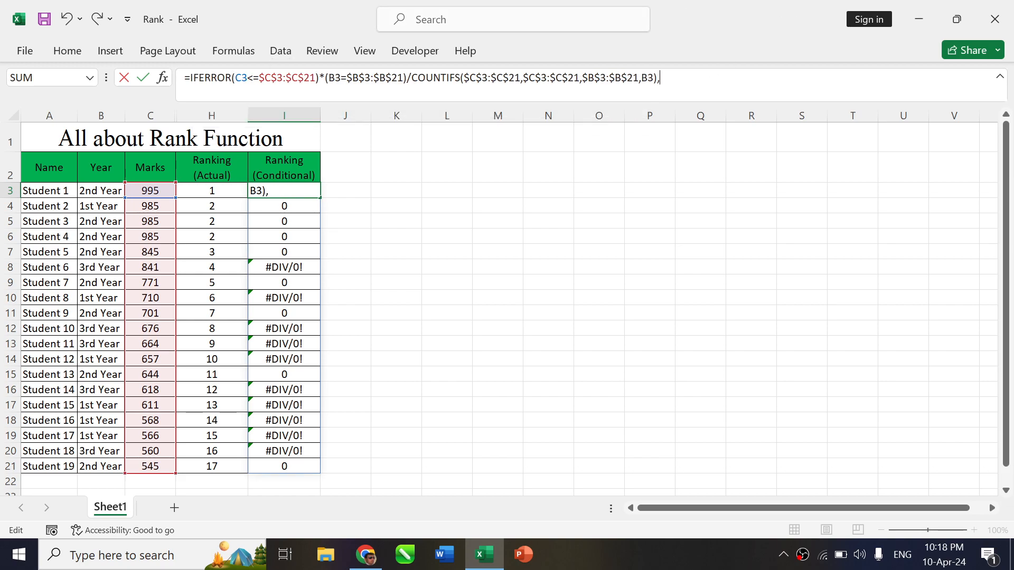
text(0)
key(Return)
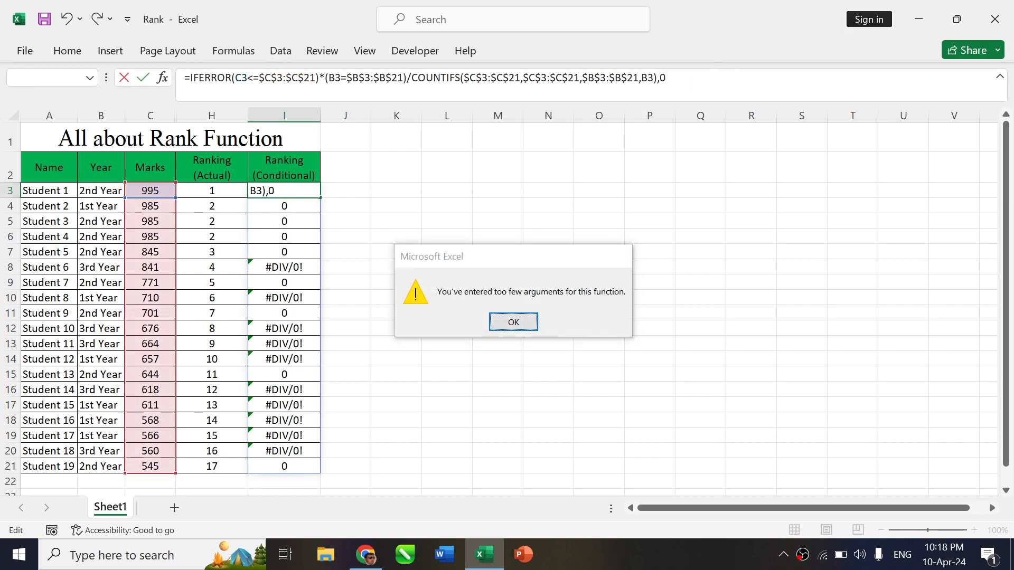
key(Return)
key(Return)
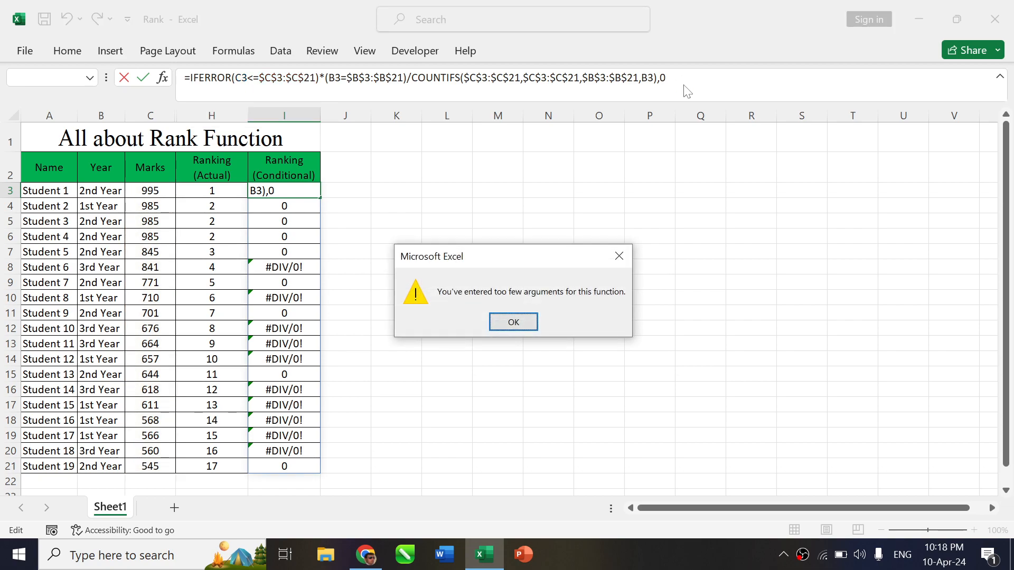
key(Return)
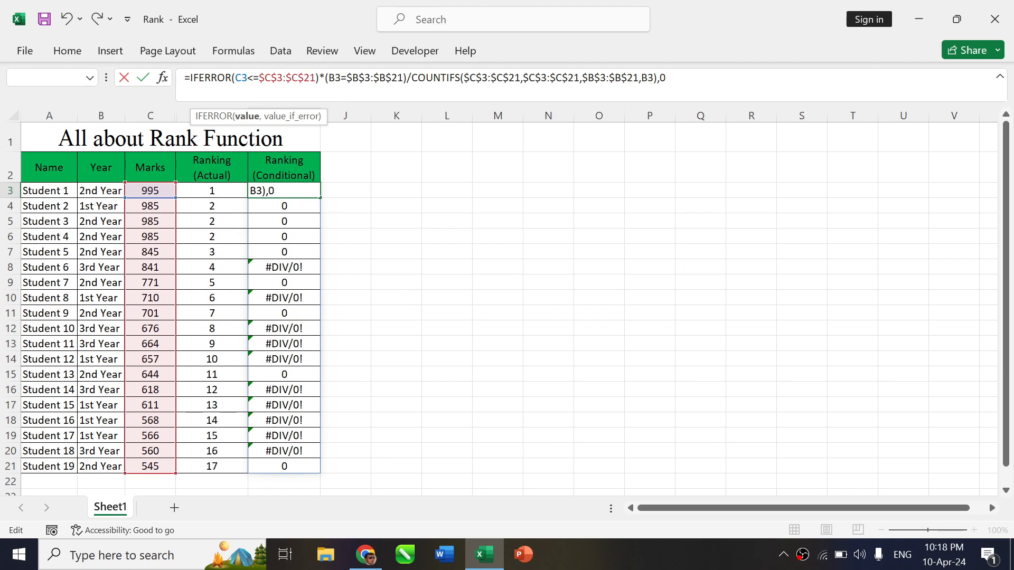
Add the missing opening parenthesis before C3 in the IFERROR formula and enter it with its closing parenthesis
key(Home)
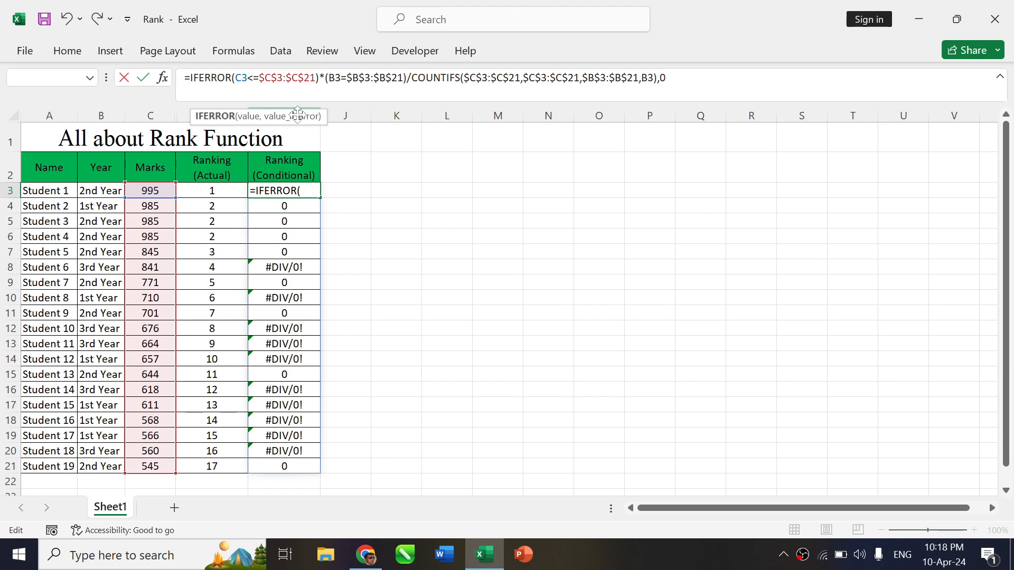
text(()
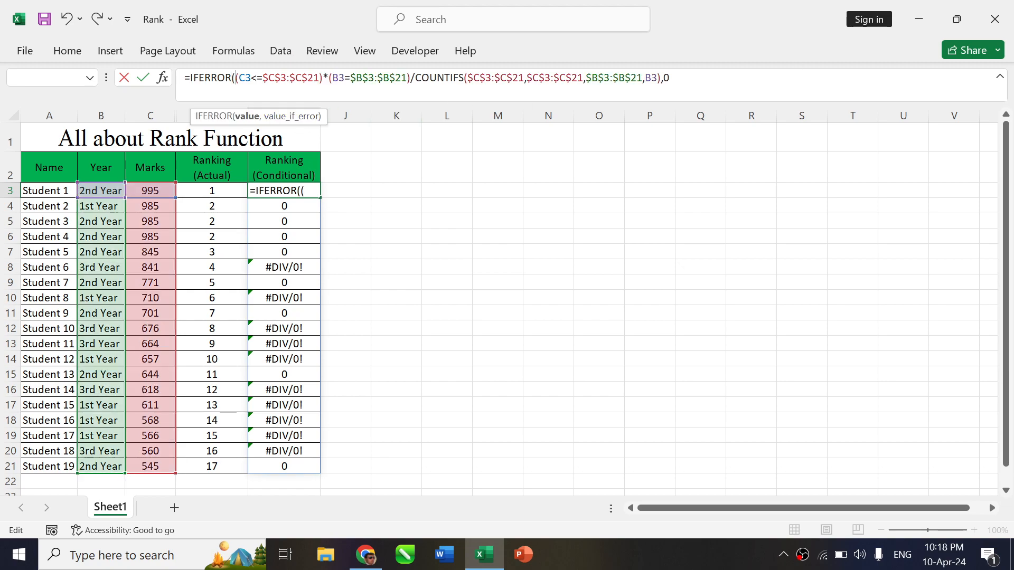
key(End)
key(Return)
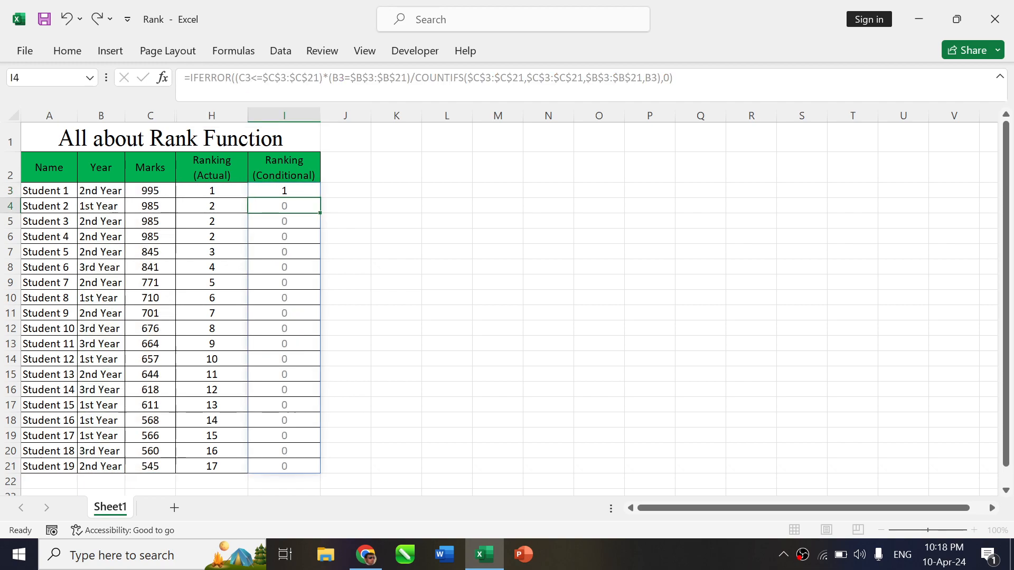
Wrap the whole IFERROR formula in I3 in a SUM function
key(Up)
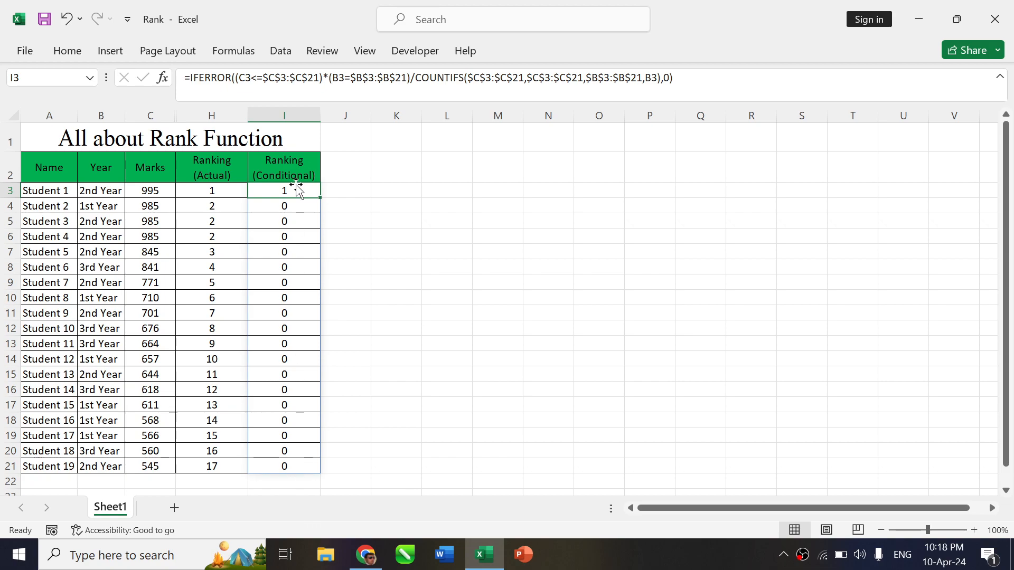
click(189, 78)
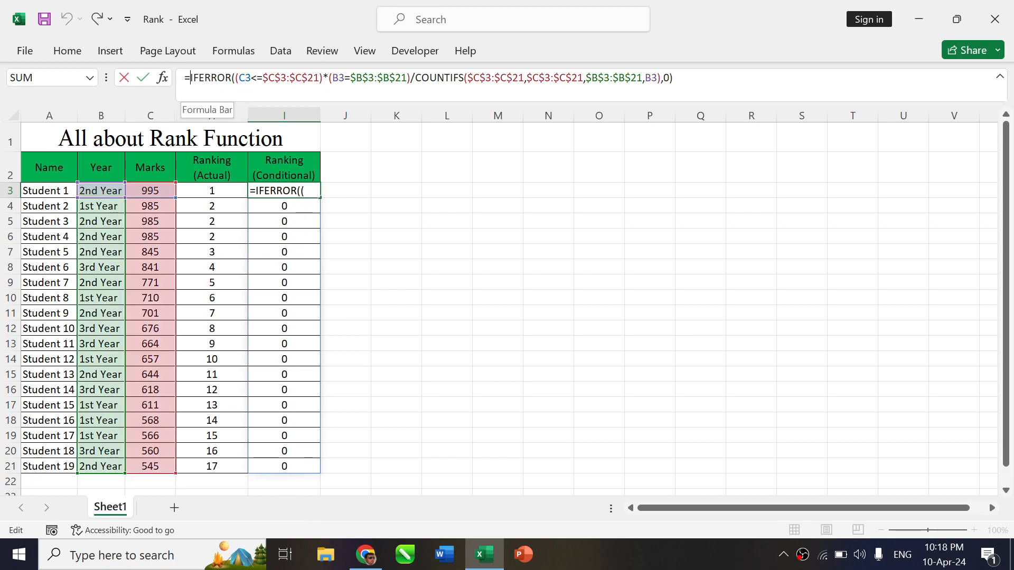
text(u)
key(BackSpace)
text(sum)
key(Tab)
key(End)
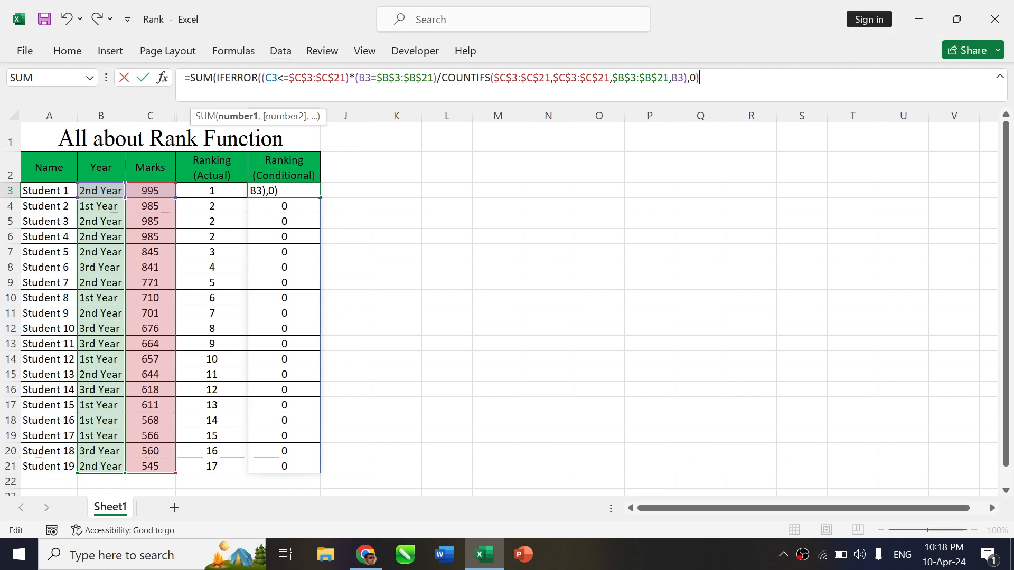
key(Return)
Fill the conditional ranking formula from I3 down to I21
key(Down)
key(Up)
key(Up)
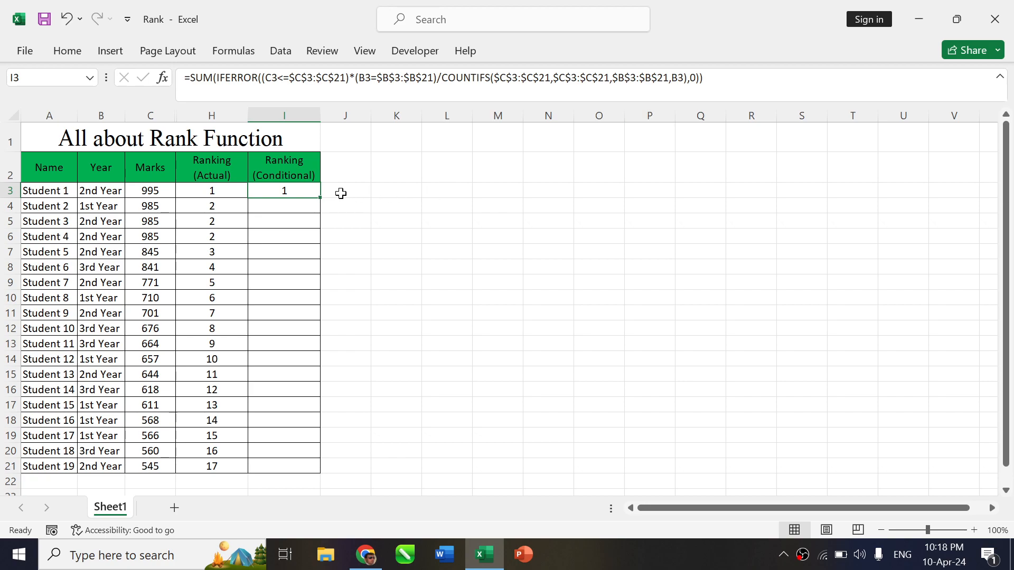
double_click(321, 198)
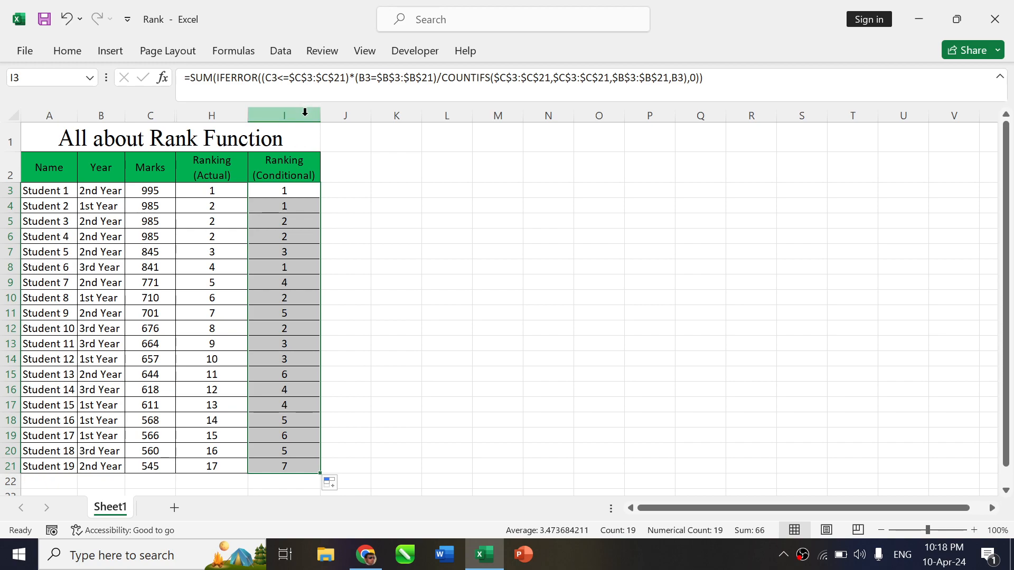
Sort the student table by the Year column from A to Z
click(305, 191)
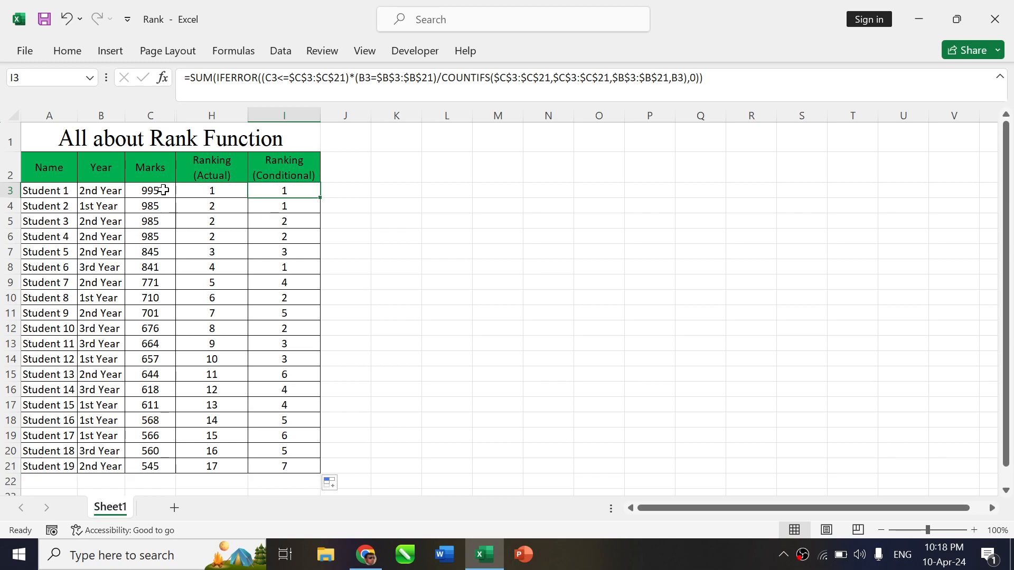
click(108, 192)
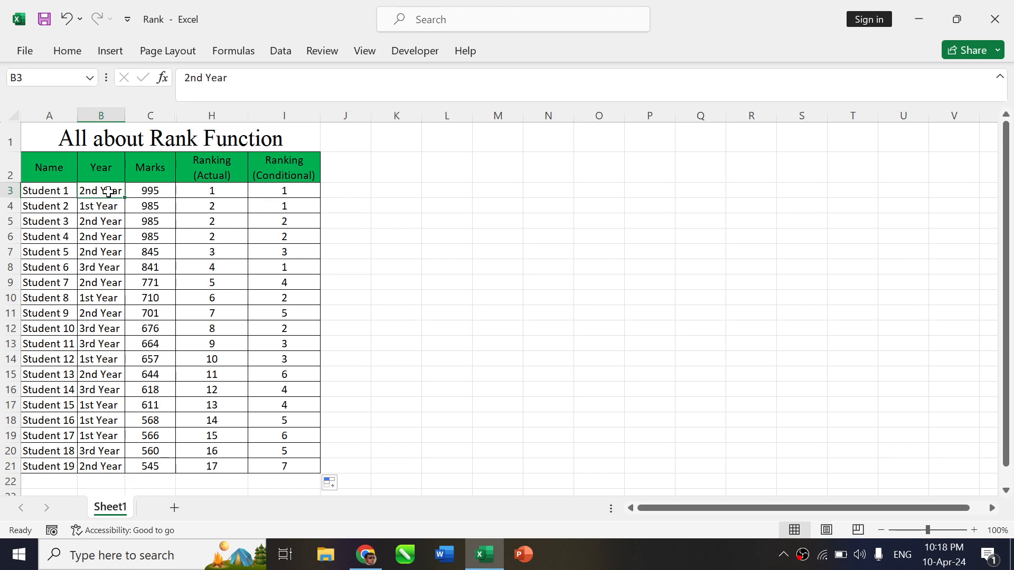
click(68, 50)
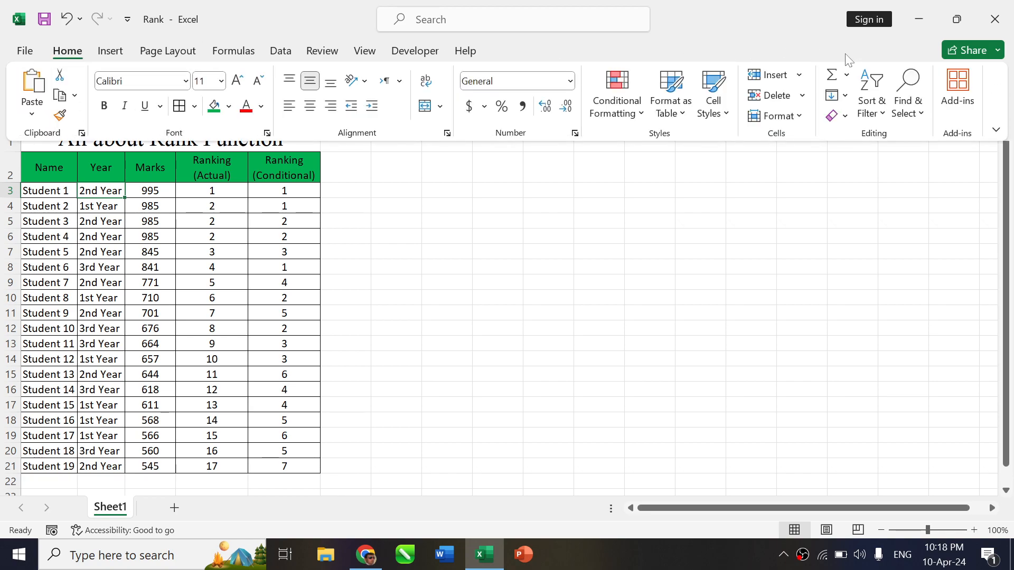
click(870, 98)
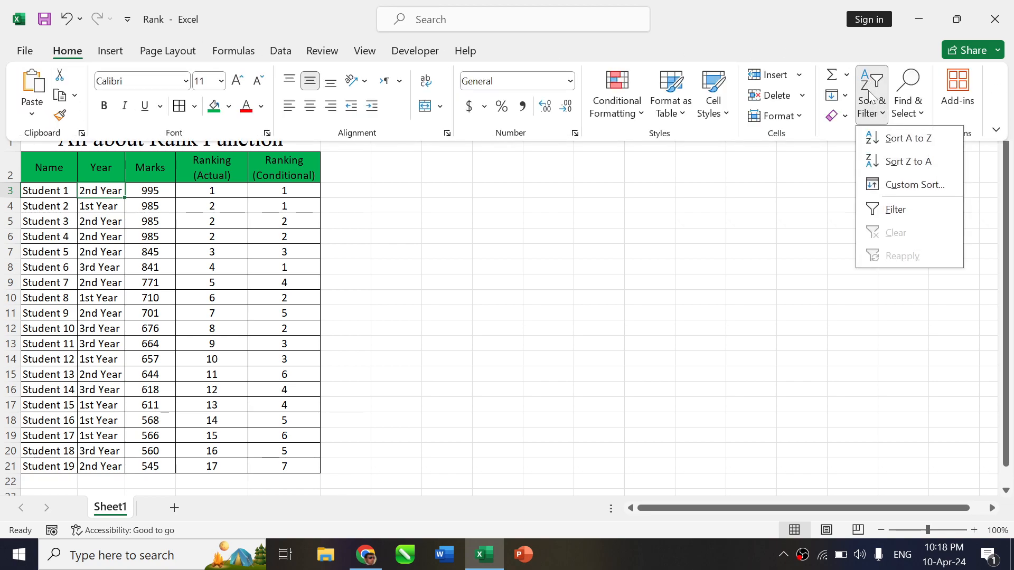
click(874, 140)
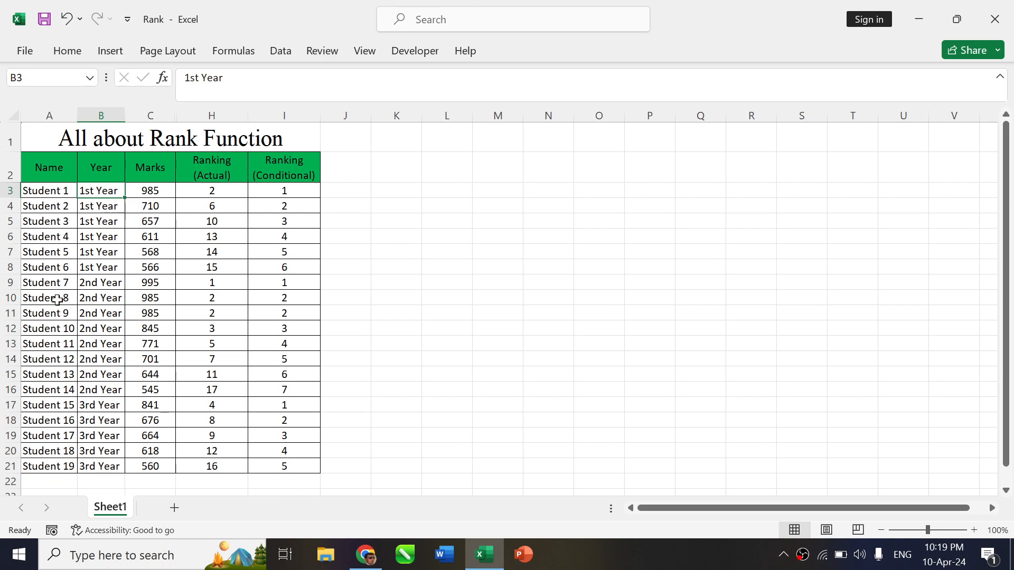
Review the conditional ranks of the 1st Year, 2nd Year and 3rd Year student groups one after another
drag(101, 192, 288, 267)
drag(101, 284, 282, 383)
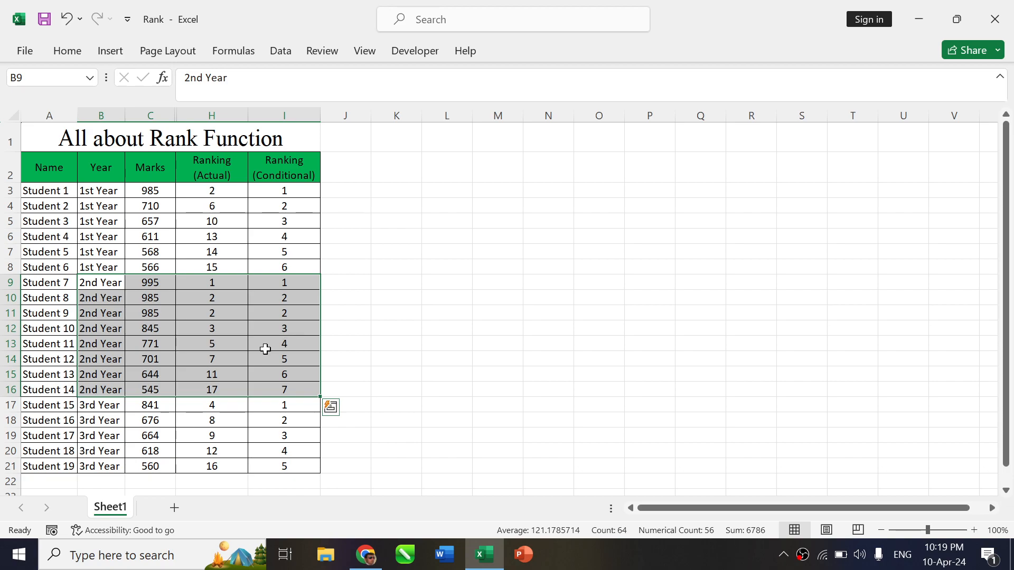
drag(111, 409, 270, 461)
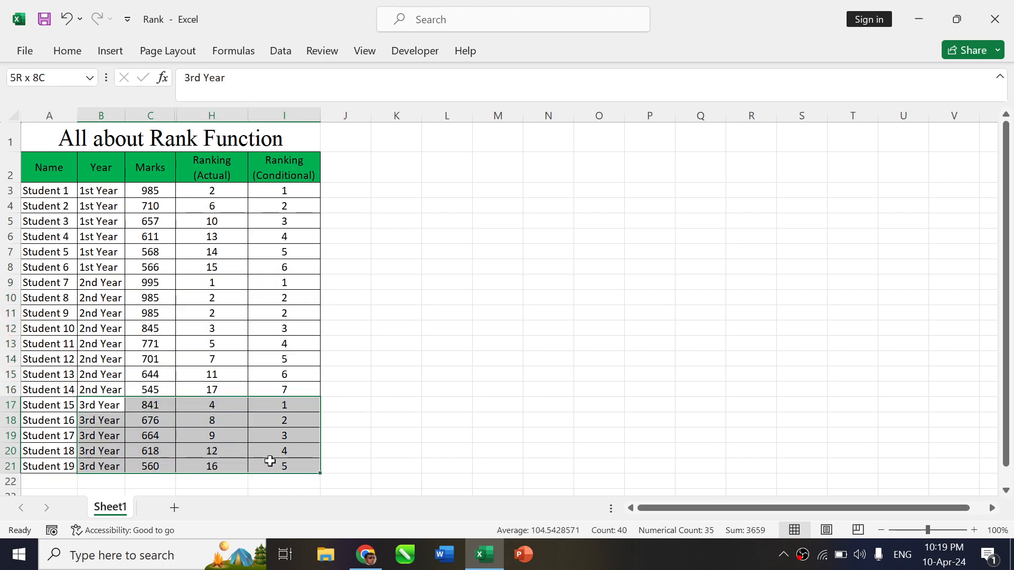
Unhide the hidden ranking columns D to G between Marks and Ranking (Actual), leaving cell I3 selected
click(305, 121)
drag(305, 121, 42, 115)
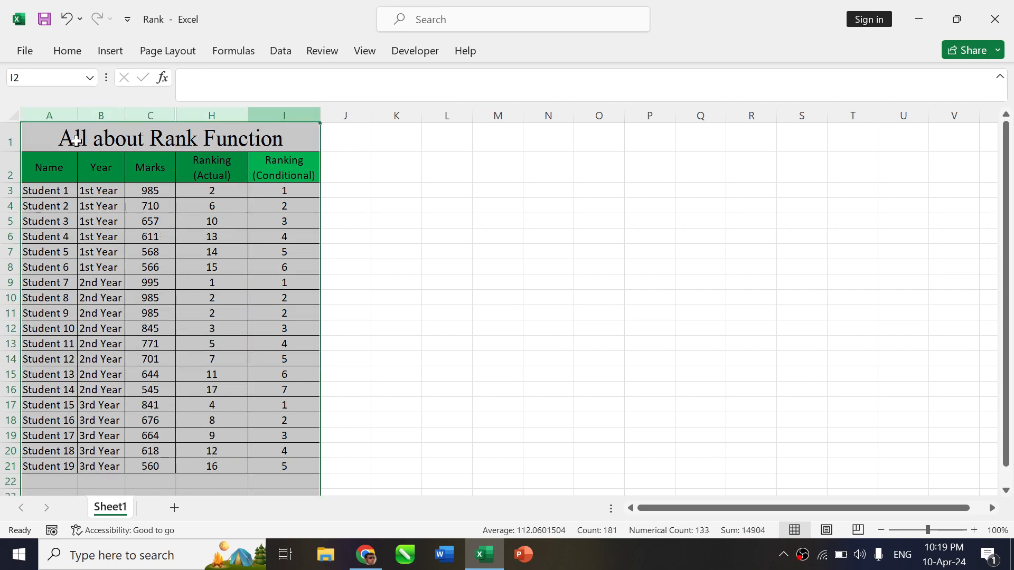
right_click(198, 110)
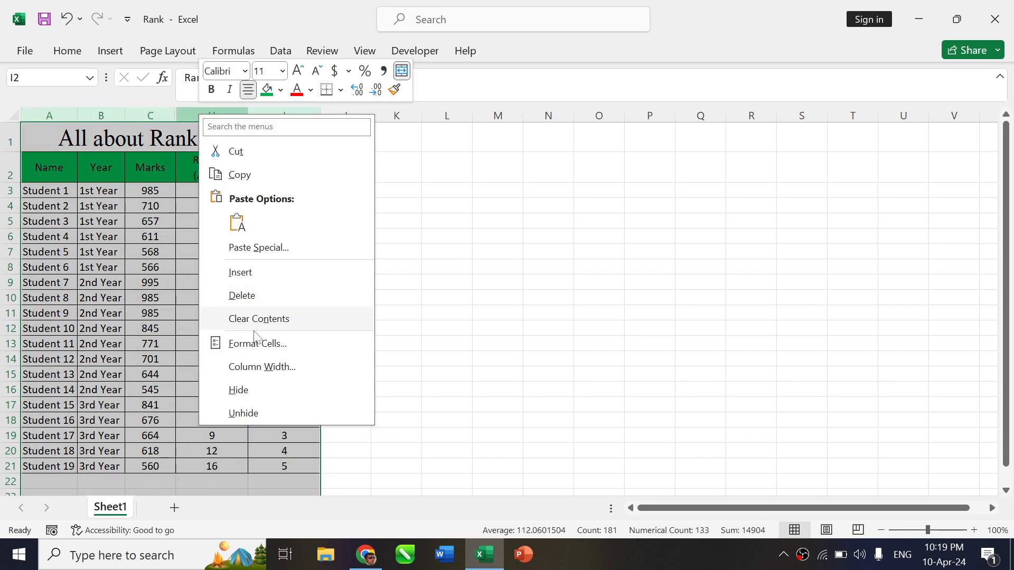
click(258, 412)
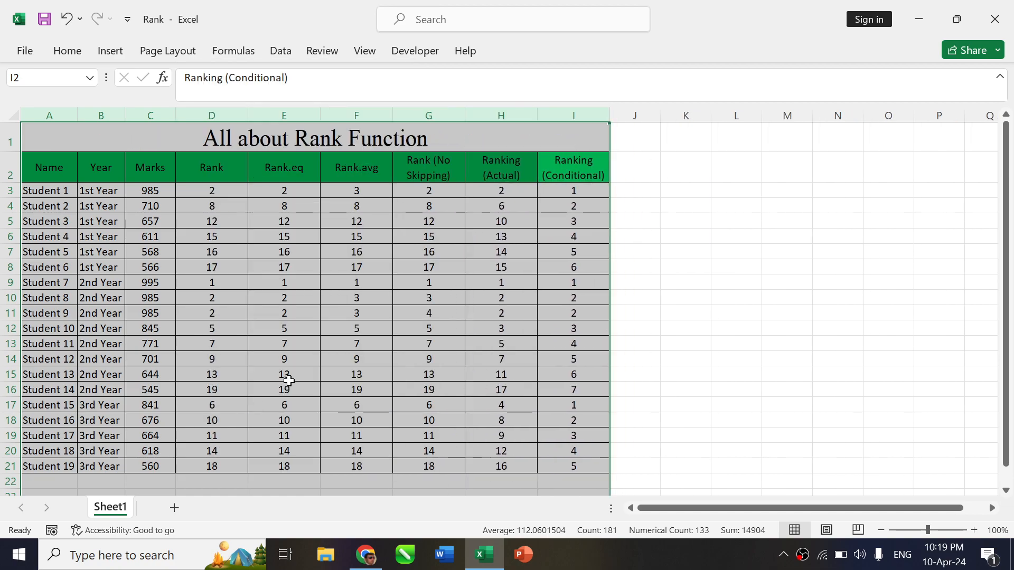
click(589, 190)
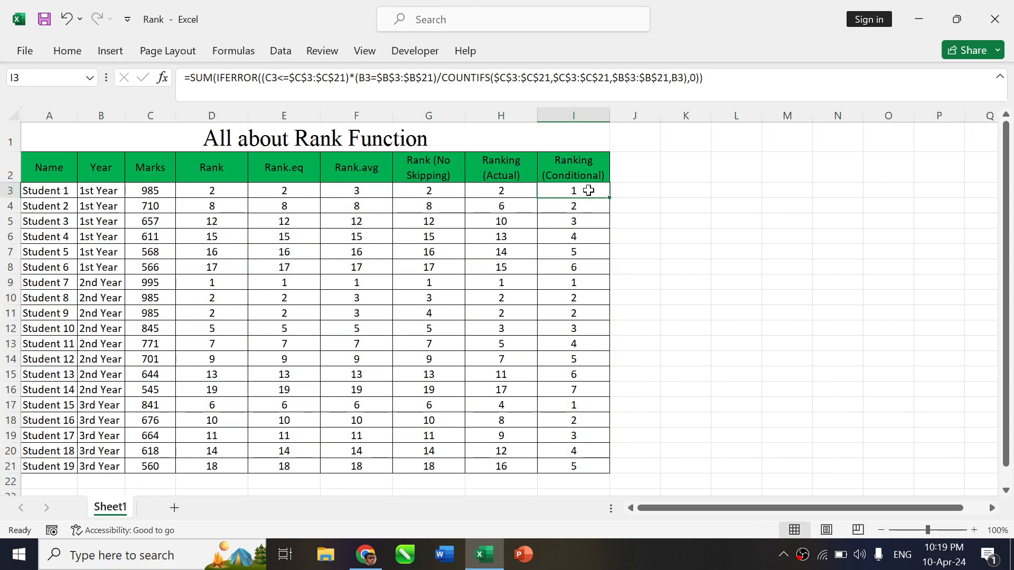